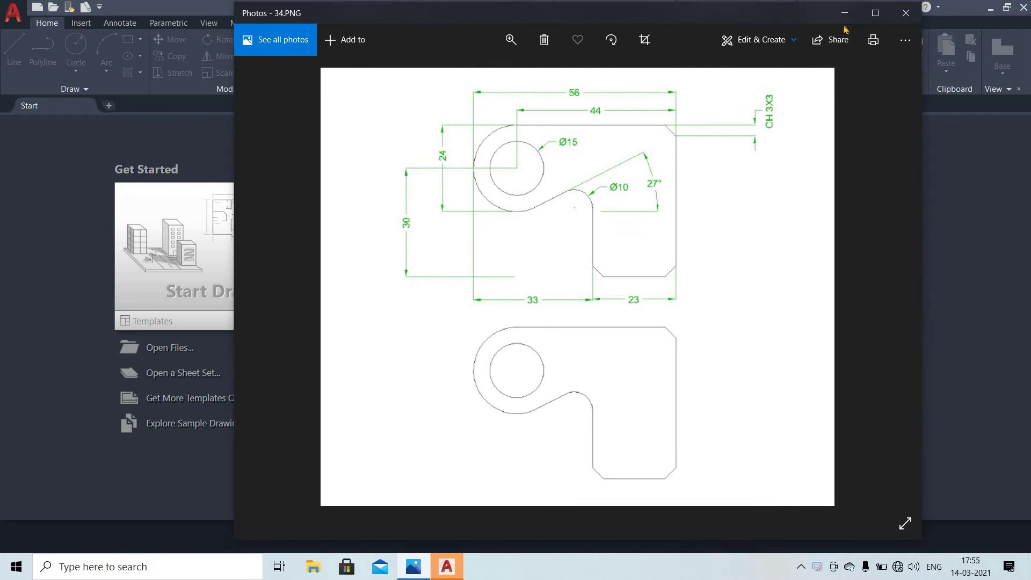
- Switch to AutoCAD and start a new blank drawing
left_click(234, 222)
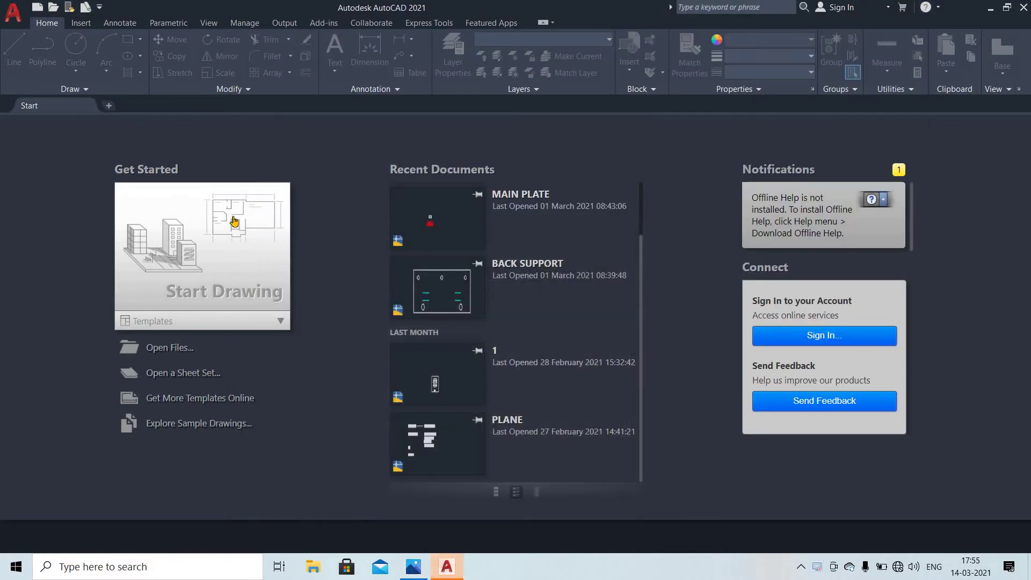
left_click(283, 253)
scroll(580, 129, "down", 9)
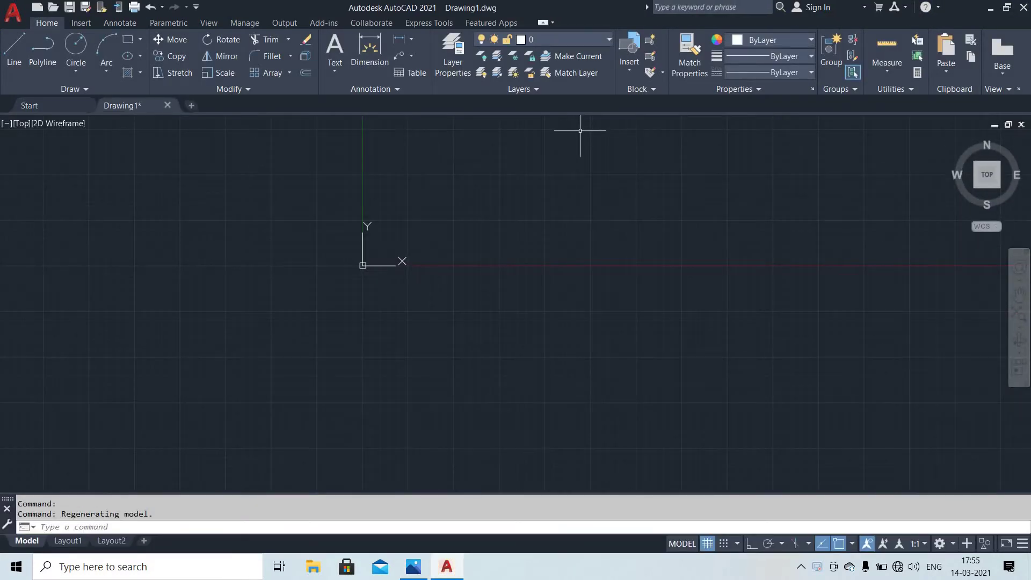
mouse_move(589, 138)
middle_mouse_down()
mouse_move(541, 208)
mouse_move(469, 253)
middle_mouse_up()
mouse_move(564, 230)
middle_mouse_down()
mouse_move(511, 241)
mouse_move(537, 140)
mouse_move(542, 193)
middle_mouse_up()
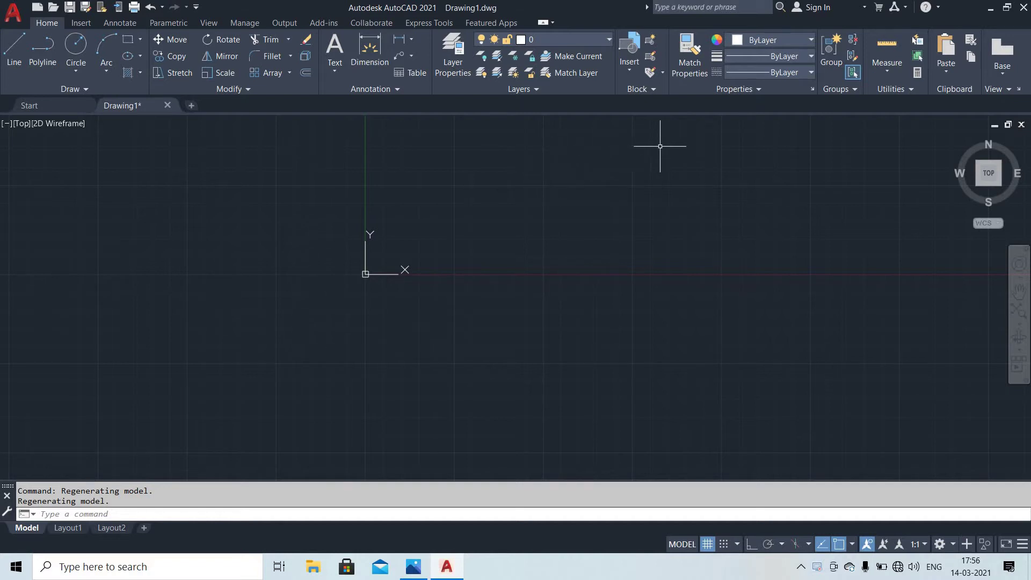
mouse_move(669, 176)
middle_mouse_down()
mouse_move(628, 175)
mouse_move(431, 244)
middle_mouse_up()
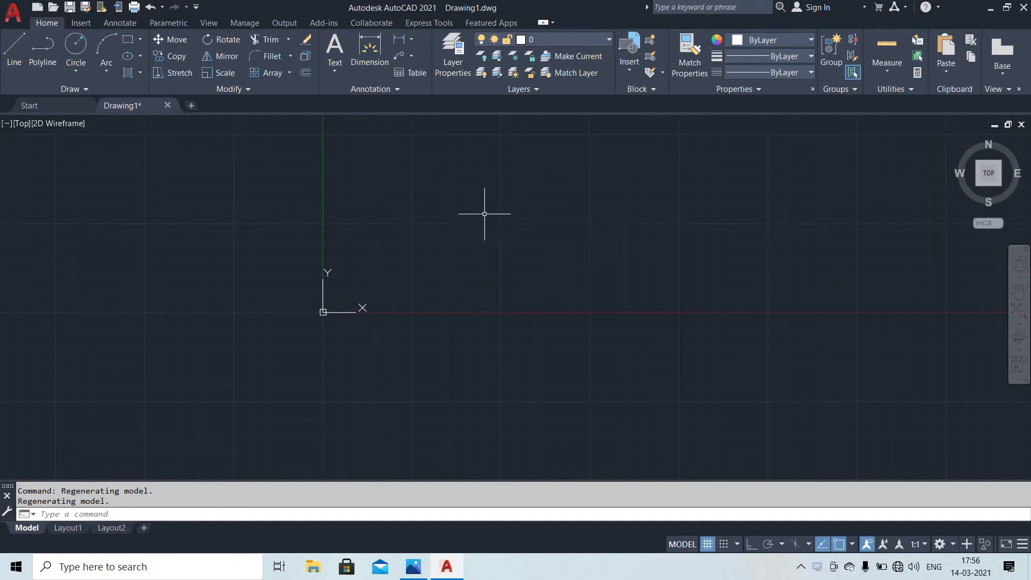
mouse_move(486, 212)
middle_mouse_down()
mouse_move(434, 232)
mouse_move(479, 224)
middle_mouse_up()
middle_click_drag(627, 225, 633, 177)
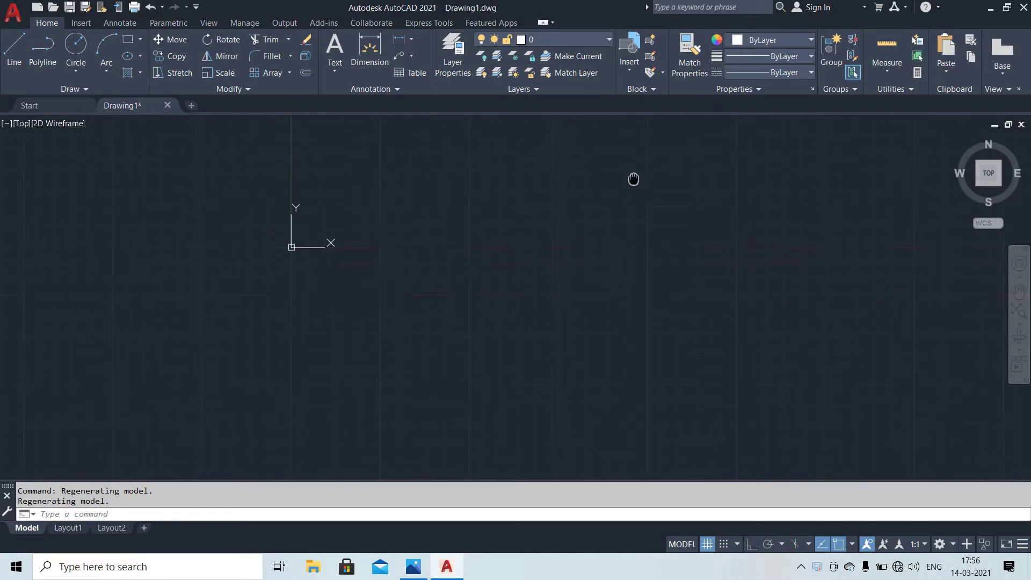
- Turn off the grid display in the new drawing
left_click(241, 179)
left_click(523, 318)
key("Escape")
key("Escape")
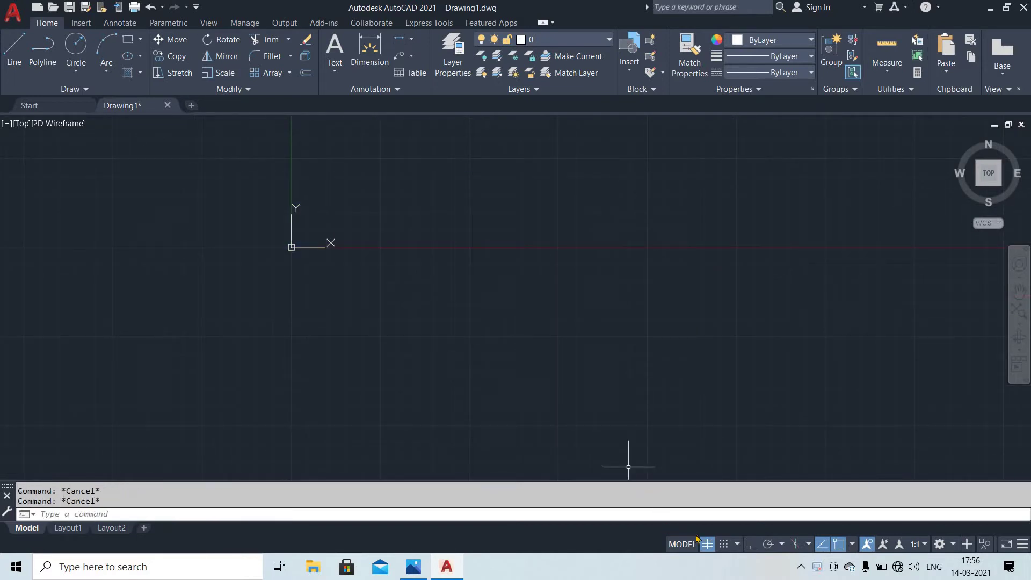
left_click(708, 545)
middle_click_drag(374, 256, 477, 341)
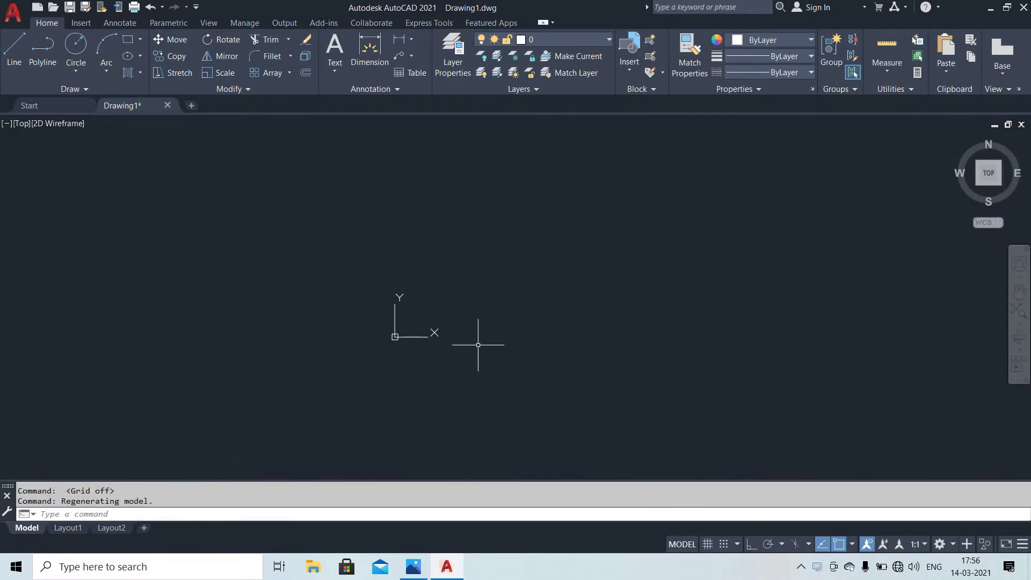
middle_click_drag(591, 227, 545, 238)
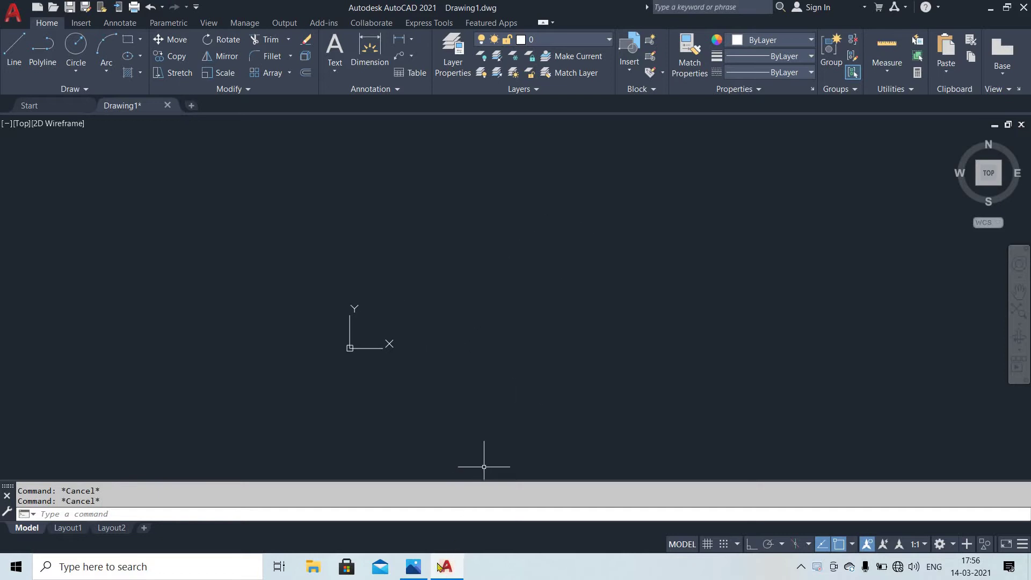
- Switch to Photos and examine the shape and dimensions of the part in 34.PNG
mouse_move(418, 574)
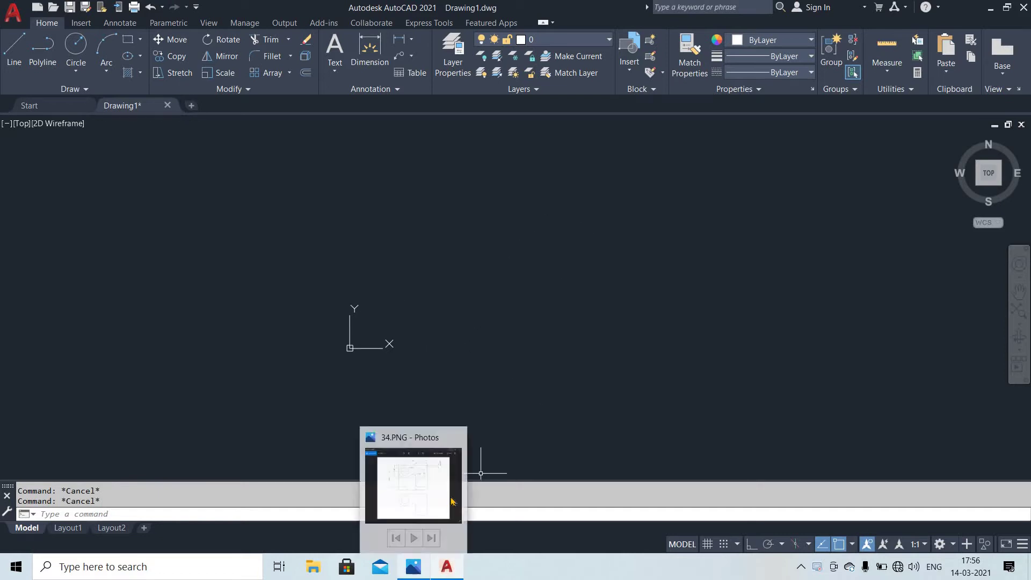
left_click(411, 484)
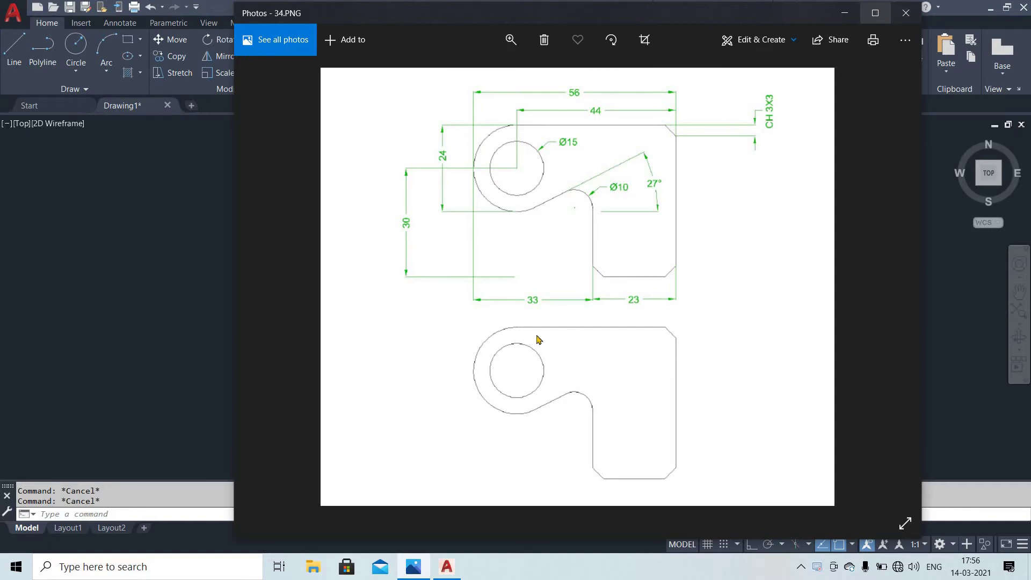
scroll(519, 128, "up", 3, "ctrl")
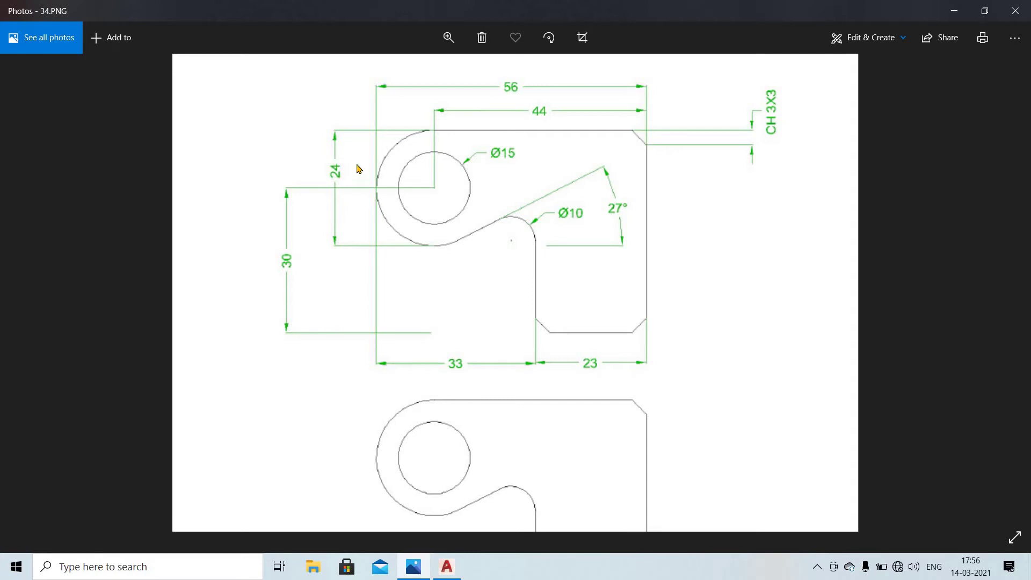
key("alt+Tab")
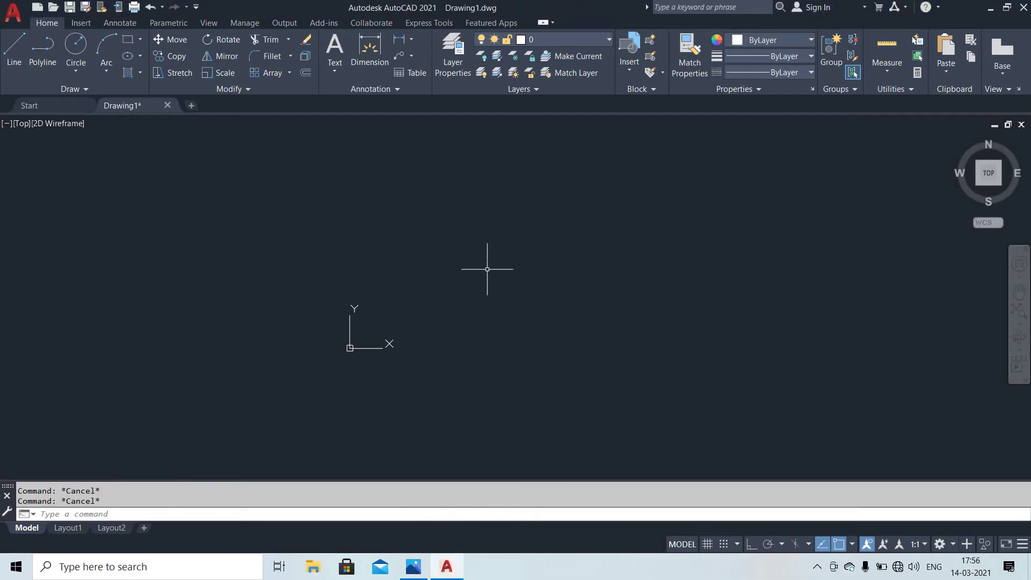
- Draw a horizontal and a vertical construction line crossing at one point, with Ortho mode on
type("xl")
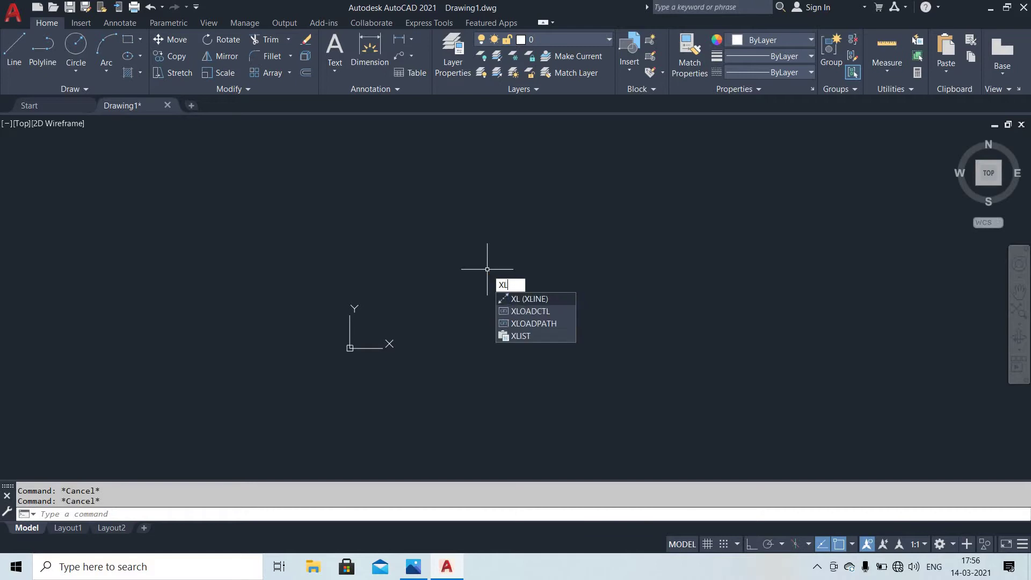
key("Return")
left_click(541, 246)
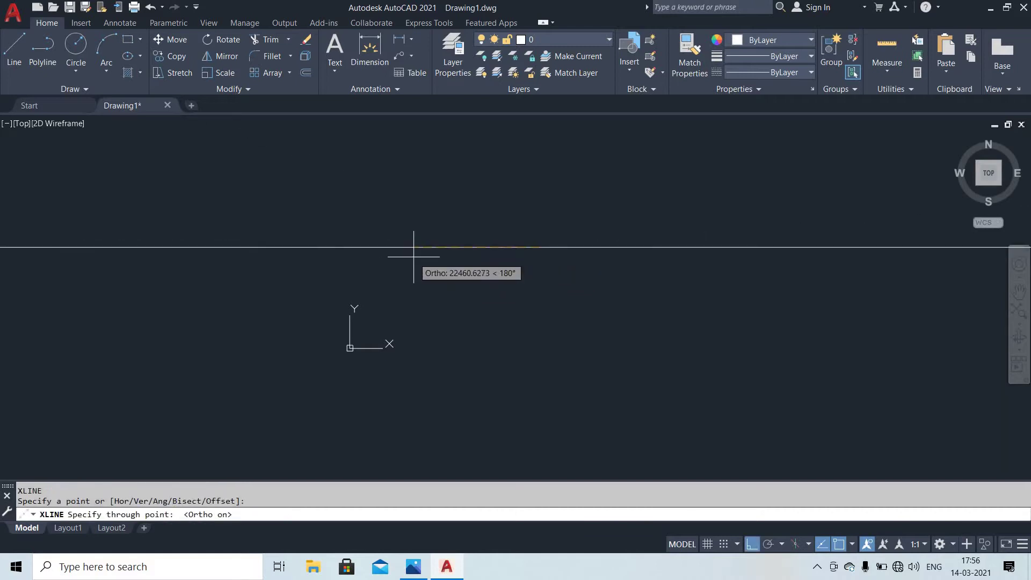
key("F8")
left_click(397, 245)
left_click(529, 217)
key("Escape")
key("Escape")
scroll(534, 283, "up", 6)
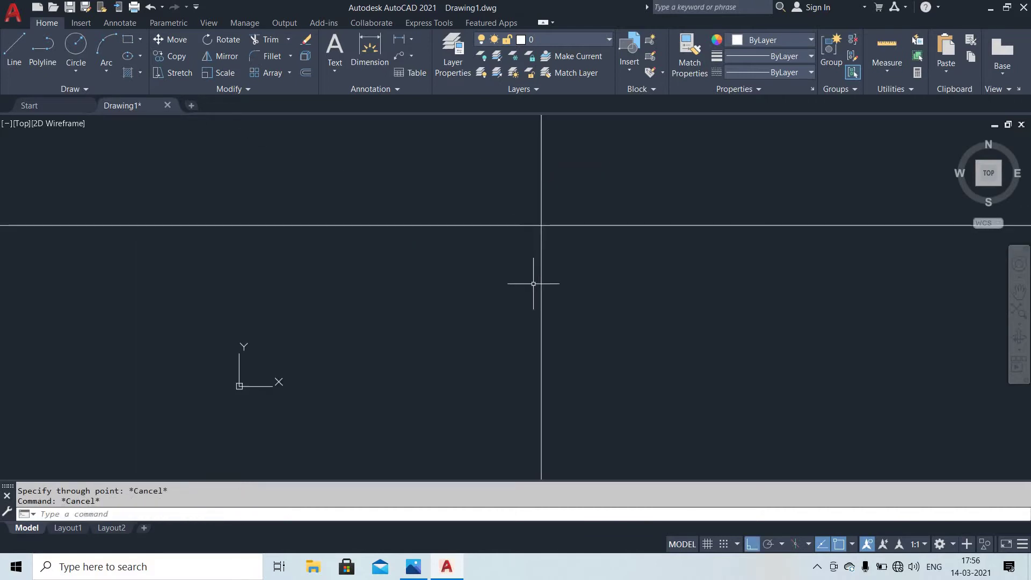
middle_click_drag(554, 247, 517, 328)
key("Escape")
middle_click_drag(525, 194, 490, 327)
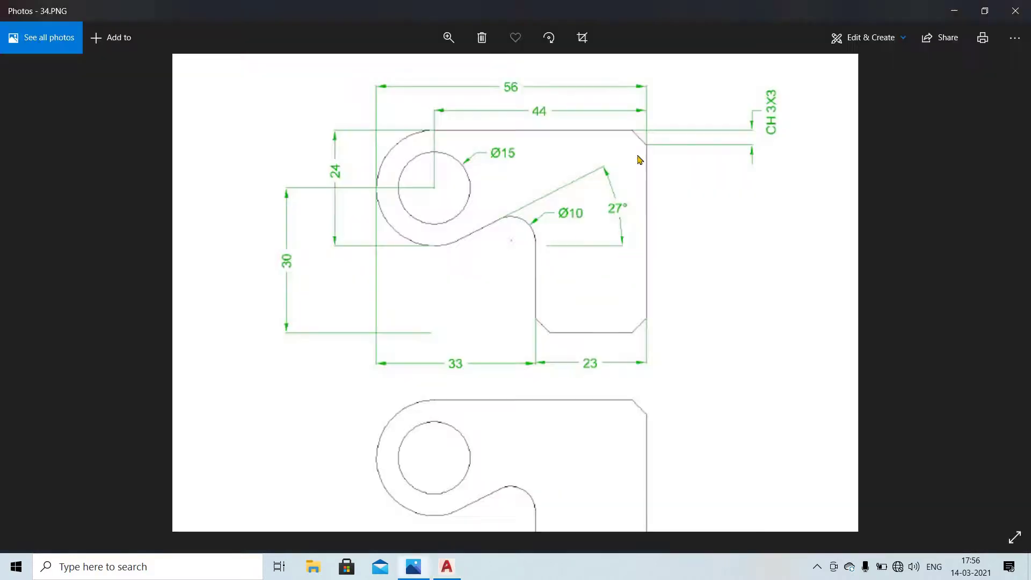
- Offset the vertical construction line 56 to its left, matching the overall width in the reference image
key("alt+Tab")
key("alt+Tab")
type("o")
key("Return")
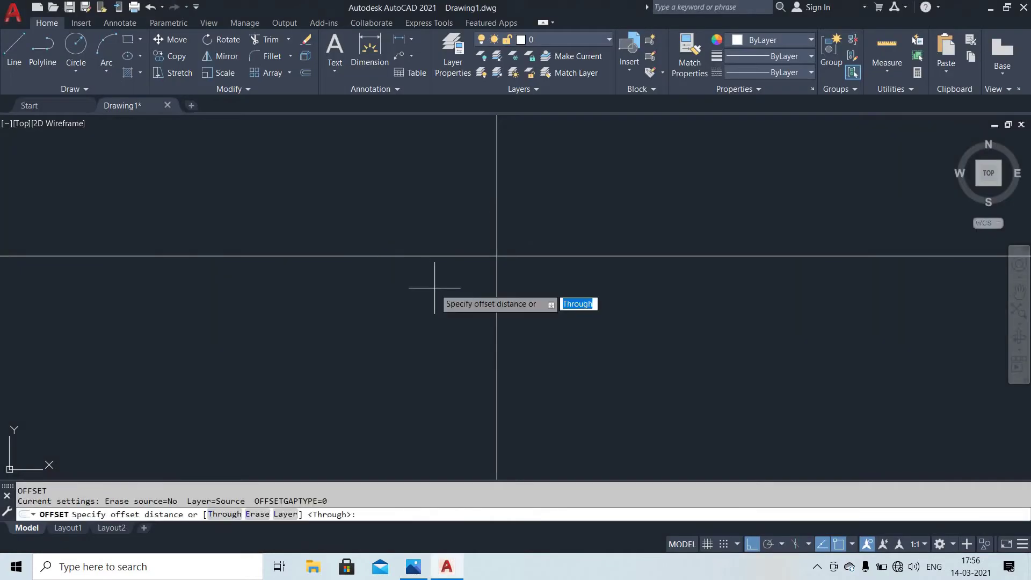
type("56")
key("Return")
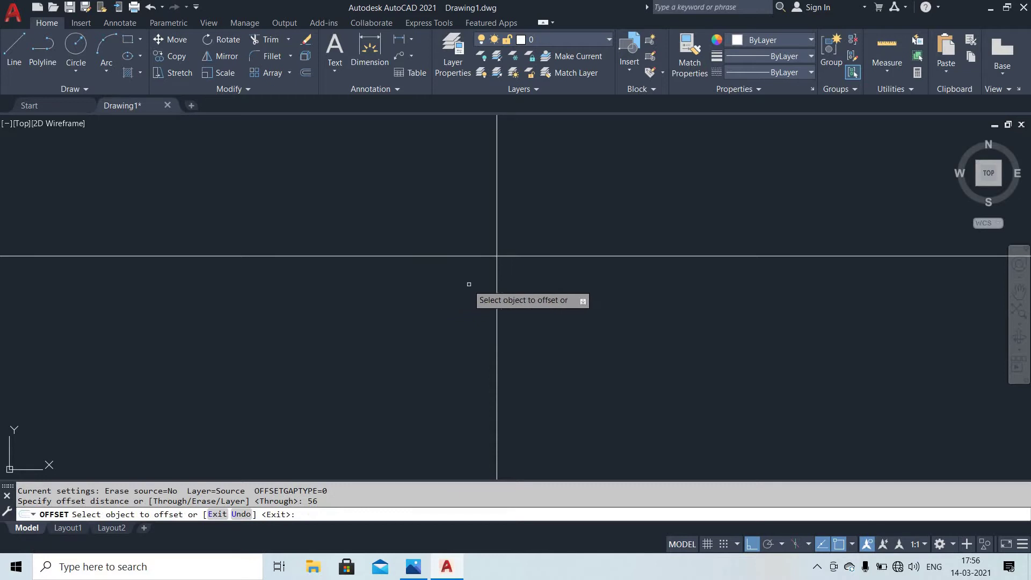
left_click(497, 275)
left_click(427, 279)
scroll(498, 260, "up", 7)
key("Escape")
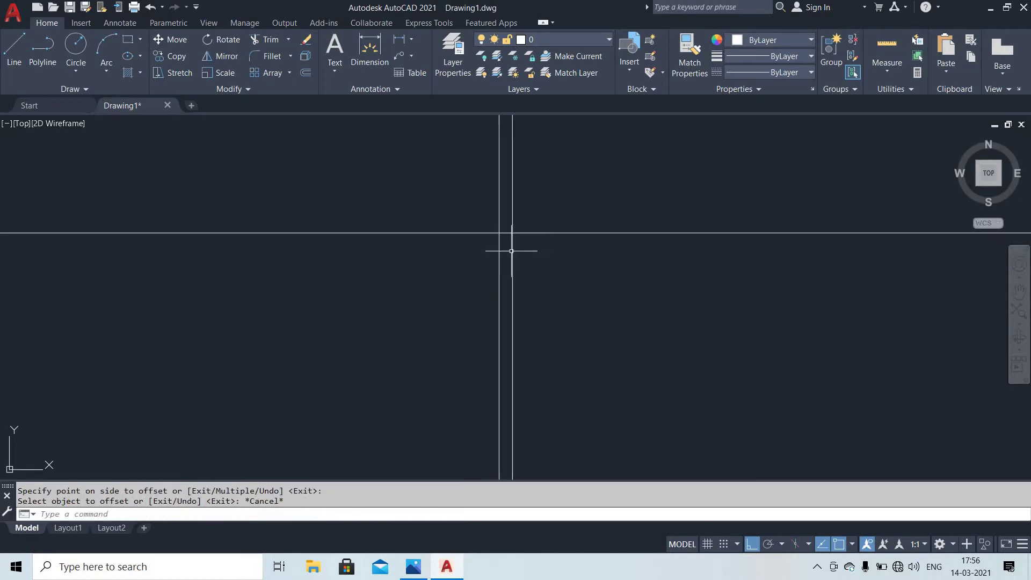
scroll(539, 221, "up", 5)
key("Return")
key("Return")
left_click(383, 294)
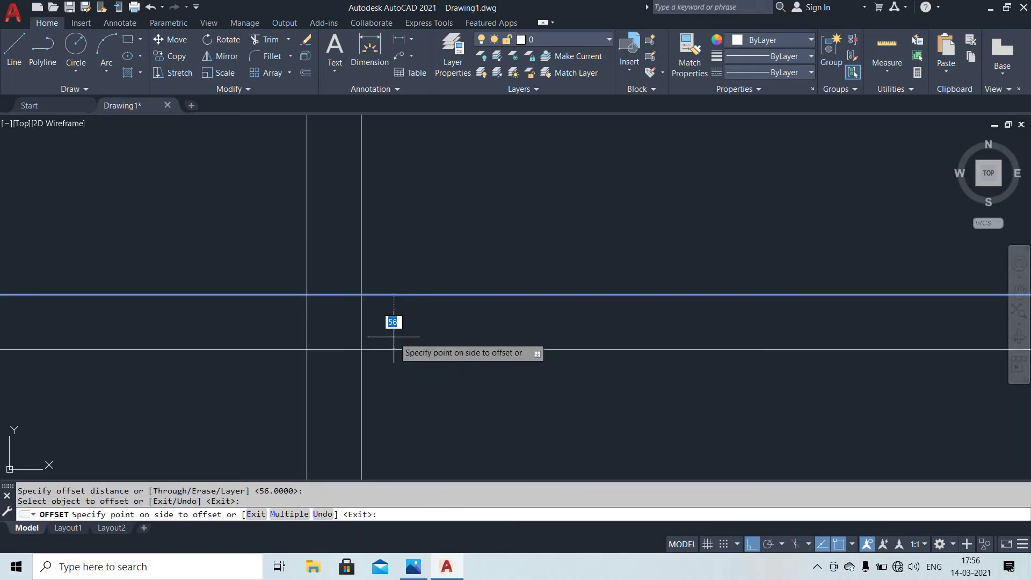
key("Escape")
- Offset the horizontal construction line 42 downward for the overall height
type("o")
key("Return")
type("42")
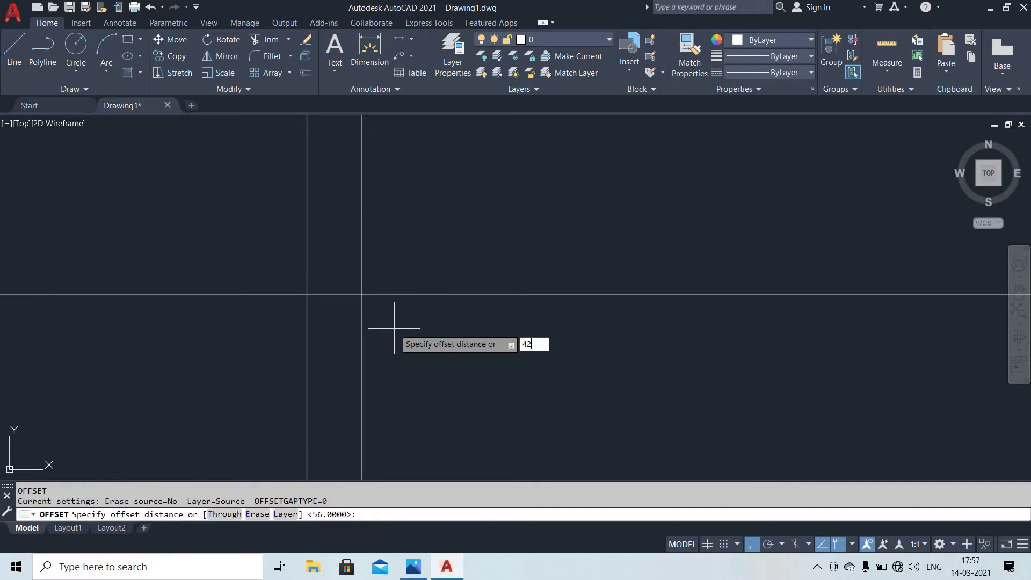
key("Return")
left_click(401, 294)
left_click(392, 350)
middle_click_drag(432, 328, 462, 315)
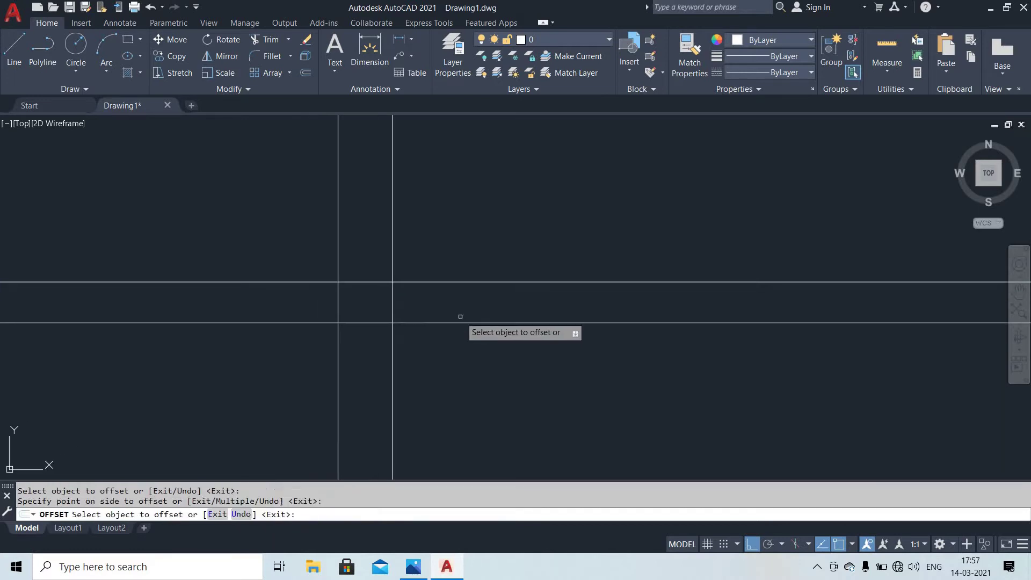
key("Escape")
- Trim the construction lines extending above, left and right of the 56 by 42 rectangle
type("tr")
key("Return")
left_click_drag(472, 192, 155, 186)
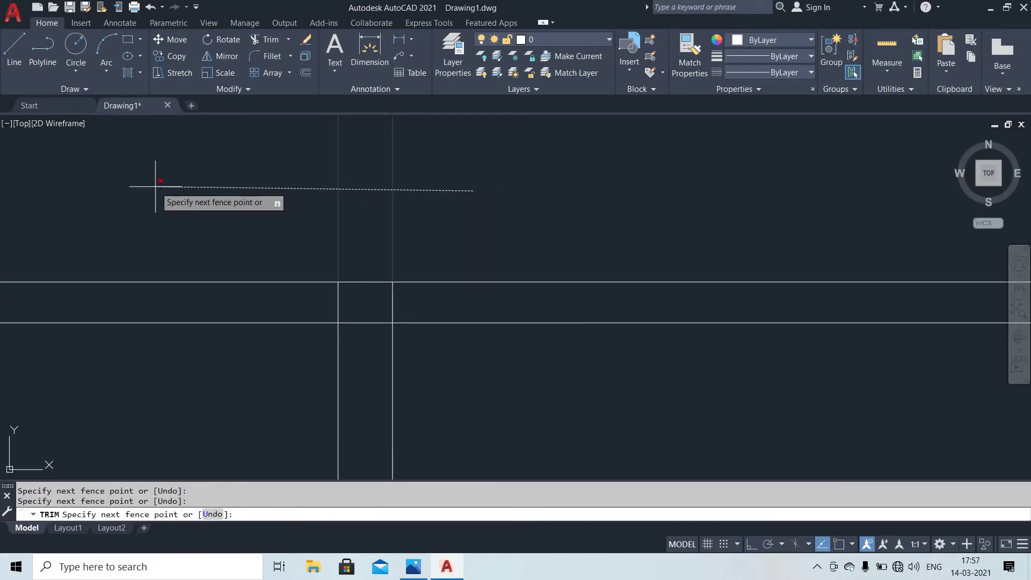
left_click_drag(166, 407, 173, 249)
left_click(157, 197)
left_click(131, 383)
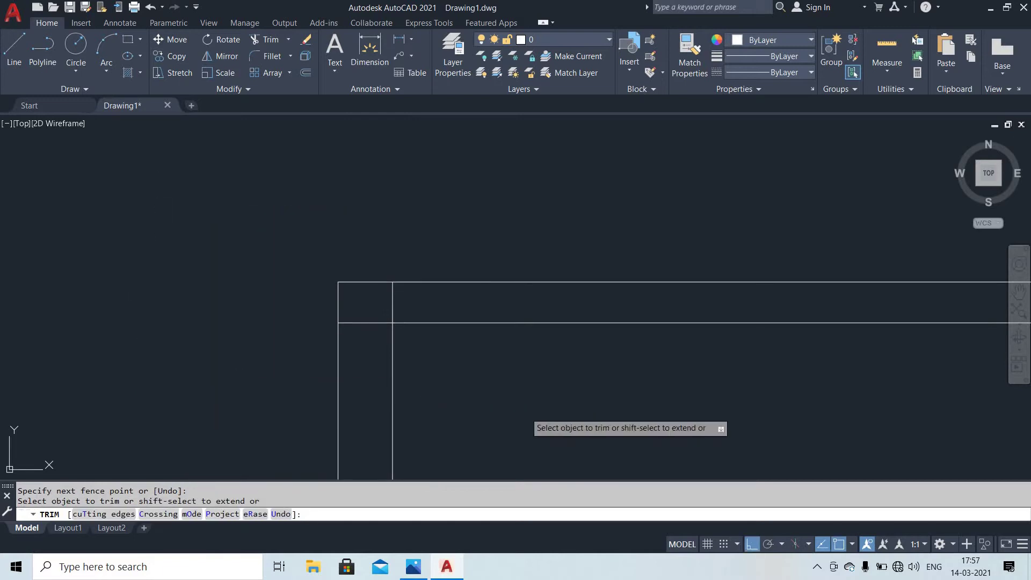
left_click(483, 242)
left_click(476, 398)
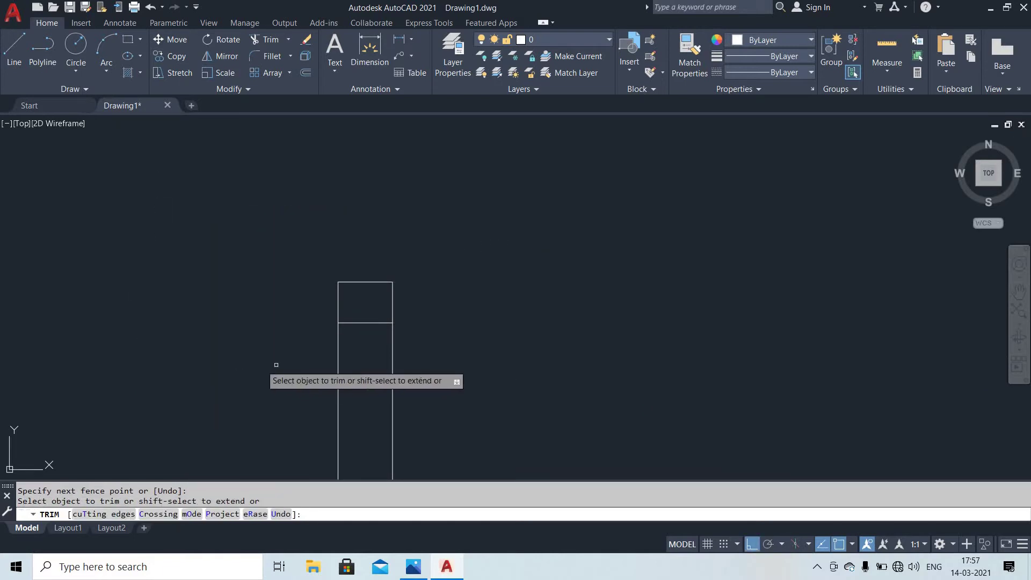
- Trim the two vertical construction lines below the rectangle's lower edge to close the outline
scroll(384, 359, "up", 6)
left_click(545, 324)
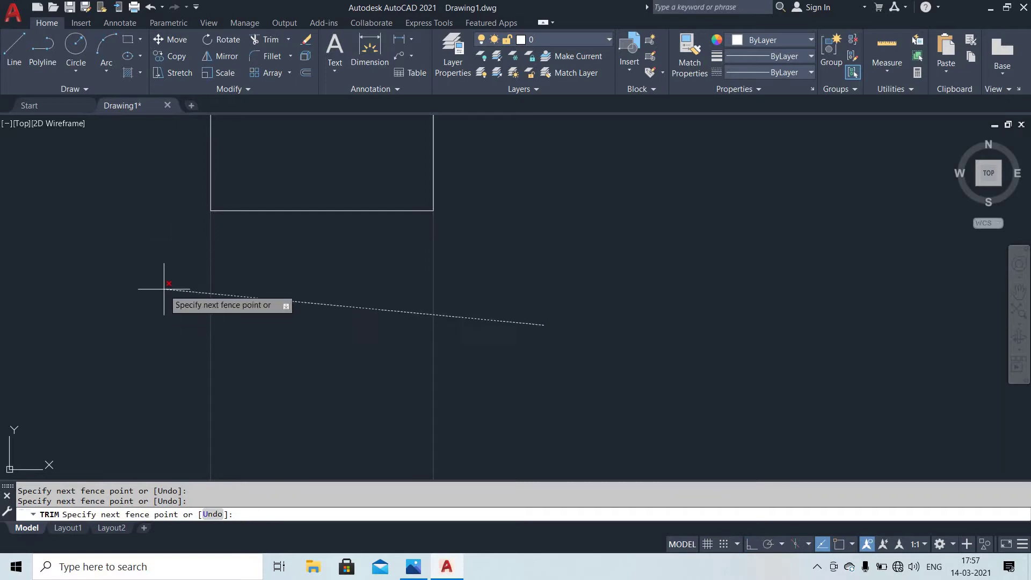
left_click(177, 272)
key("Return")
middle_click_drag(651, 327, 688, 387)
key("Escape")
key("Escape")
- Offset the rectangle's top edge 12 downward to locate the circle's centre height
type("z")
key("Return")
type("e")
key("Return")
scroll(731, 302, "down", 2)
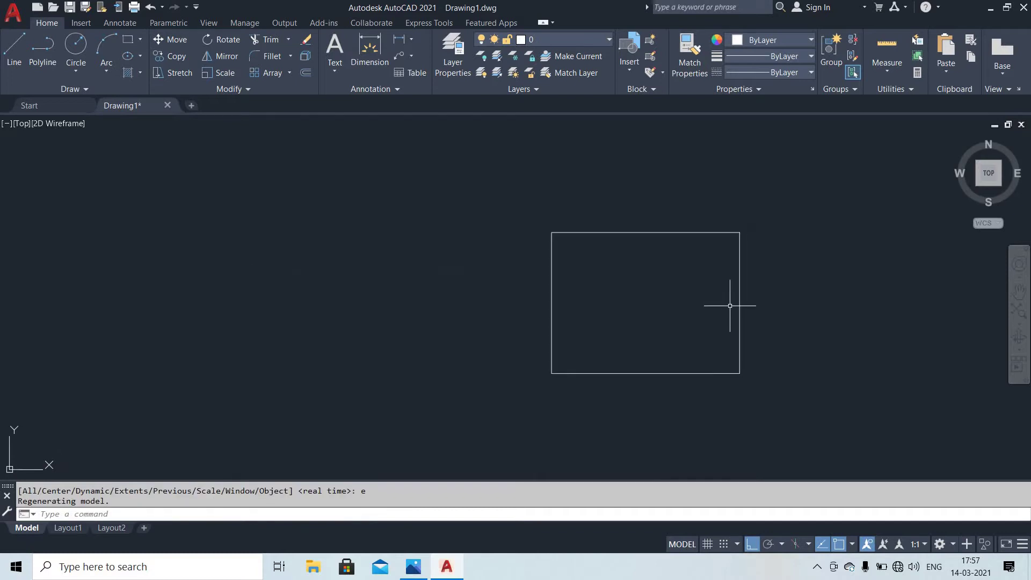
middle_click_drag(732, 302, 605, 295)
key("Escape")
key("Escape")
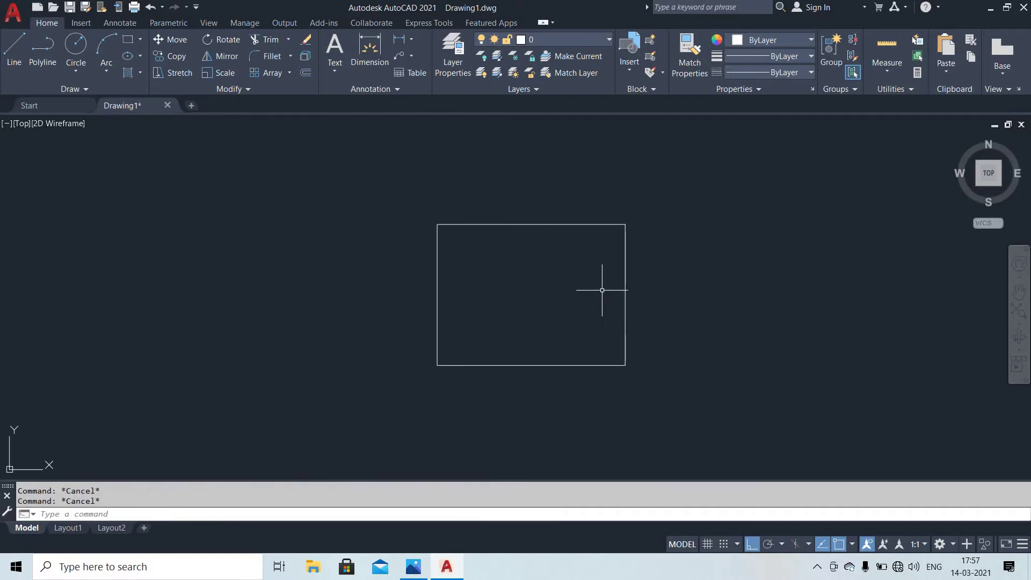
key("alt+Tab")
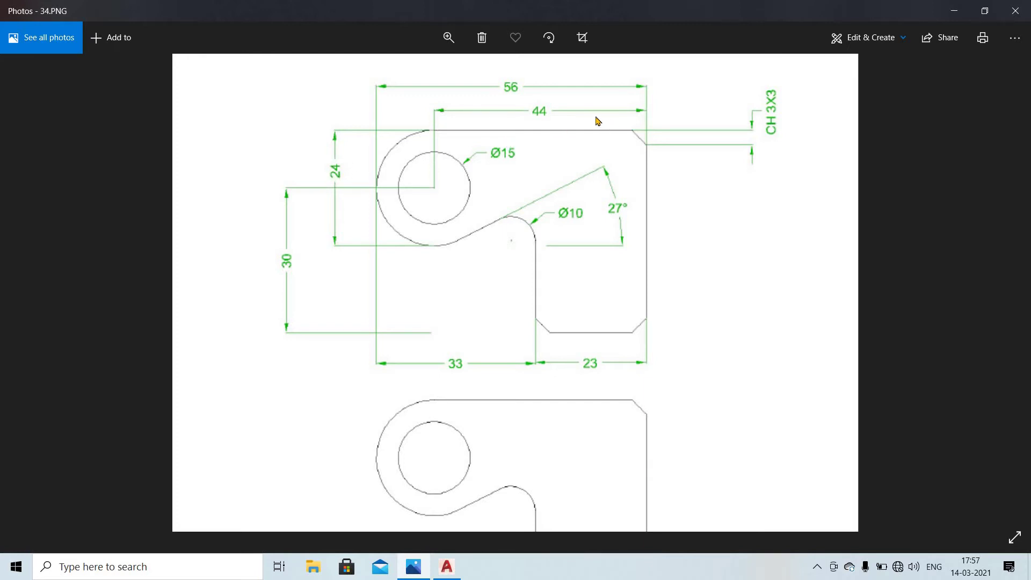
key("alt+Tab")
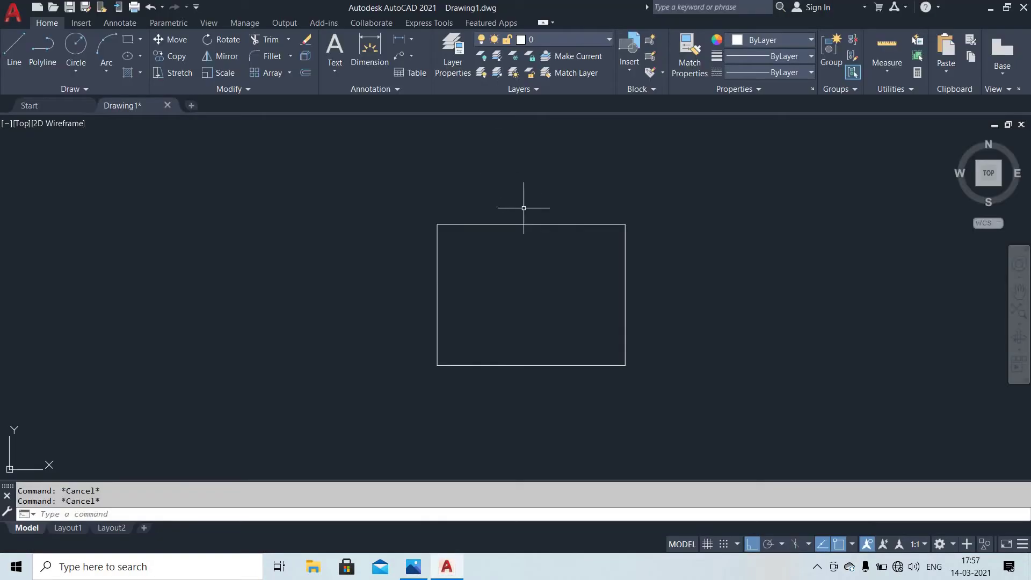
type("o")
key("Return")
type("12")
key("Return")
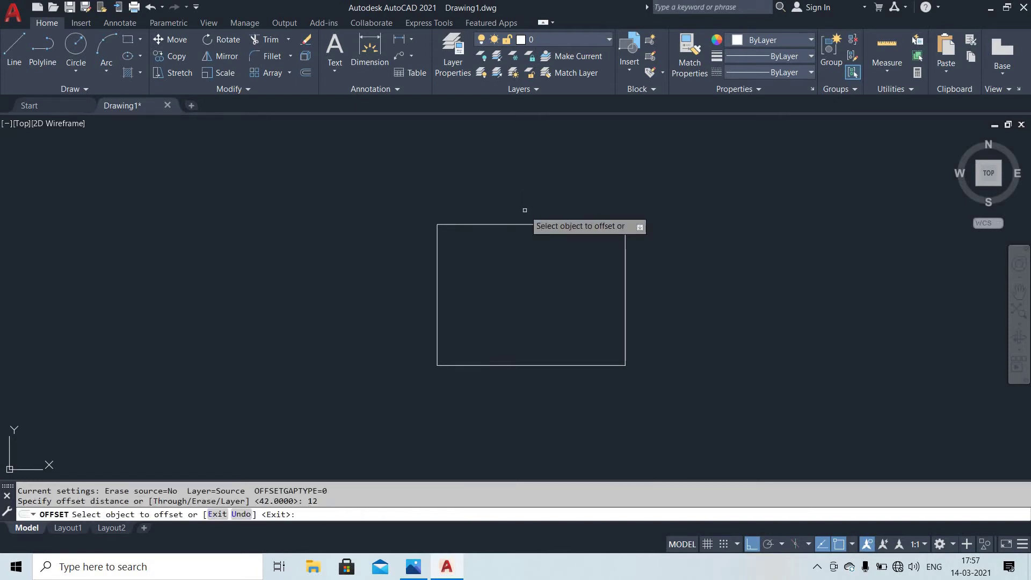
left_click(474, 225)
left_click(487, 265)
scroll(488, 267, "up", 1)
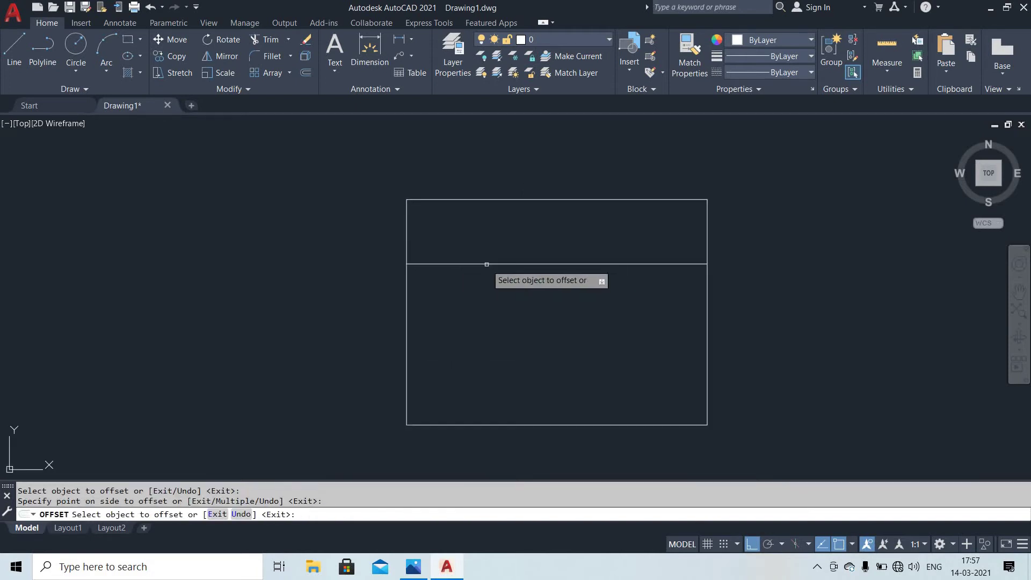
key("Escape")
key("Escape")
- Offset the rectangle's right edge 44 inward to locate the circle centre horizontally
type("o")
key("Return")
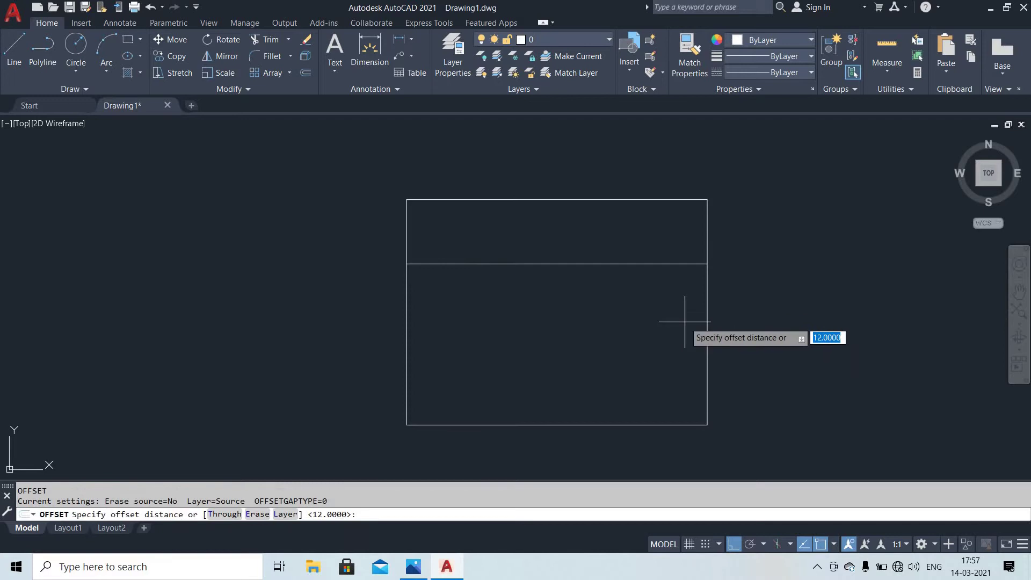
key("alt+Tab")
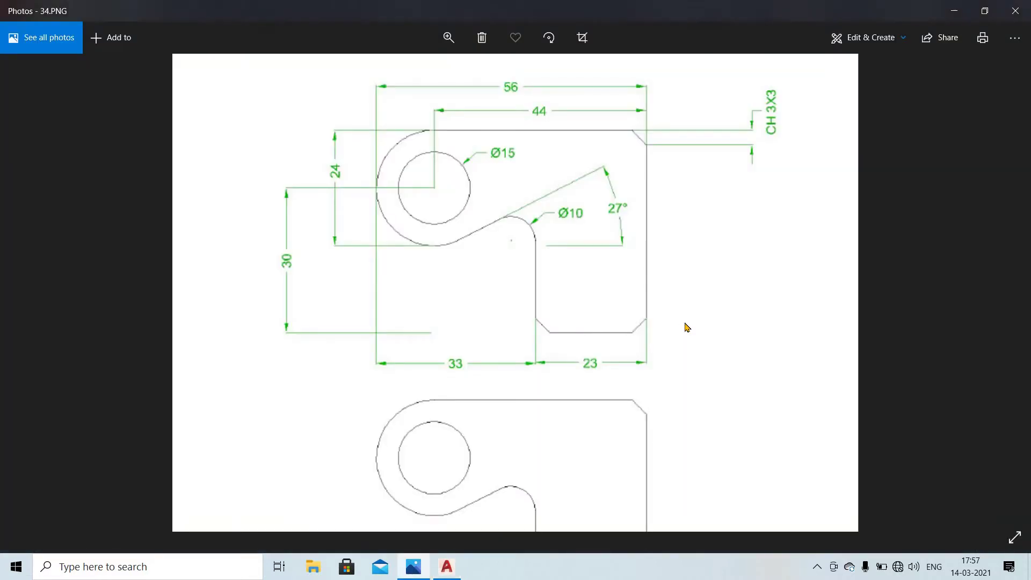
key("alt+Tab")
type("44")
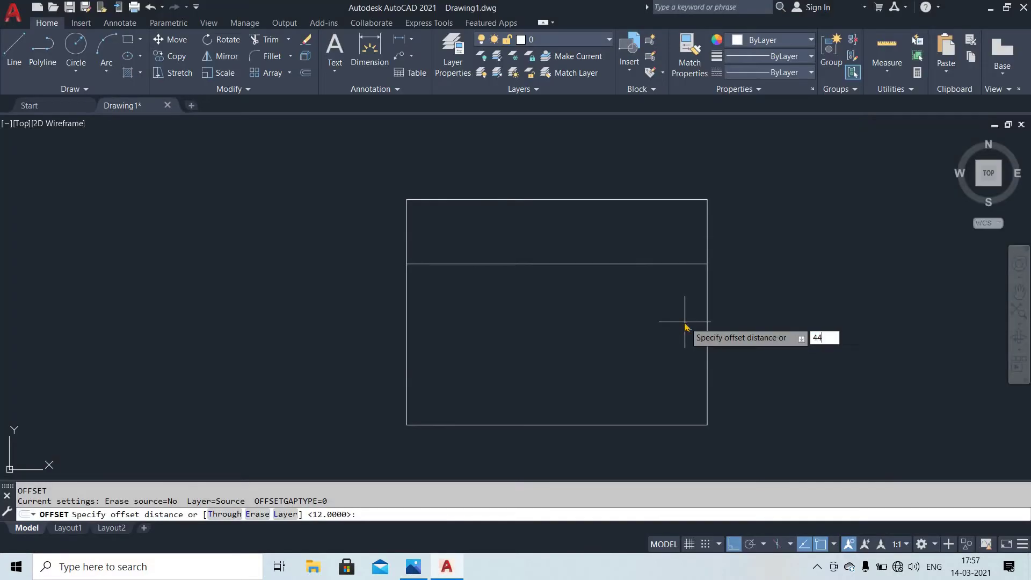
key("Return")
left_click(707, 299)
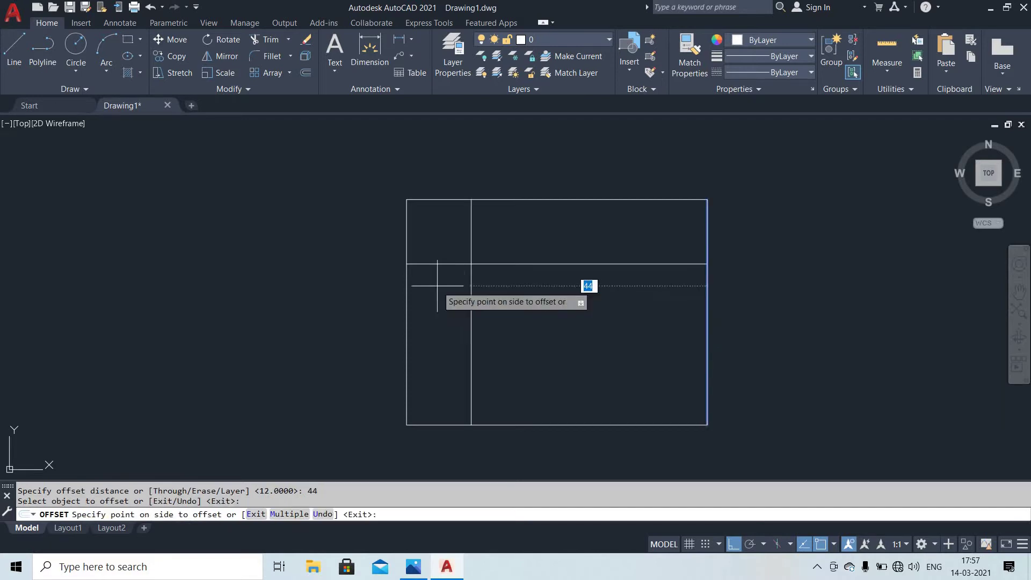
left_click(437, 286)
key("Escape")
- Draw a 15 diameter circle centred on the intersection of the two offset lines
key("alt+Tab")
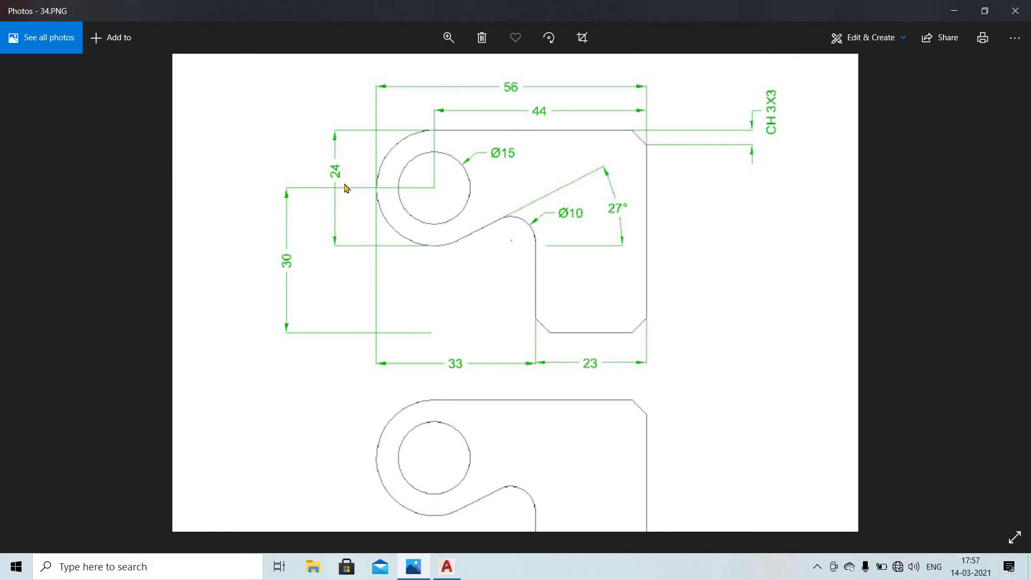
key("alt+Tab")
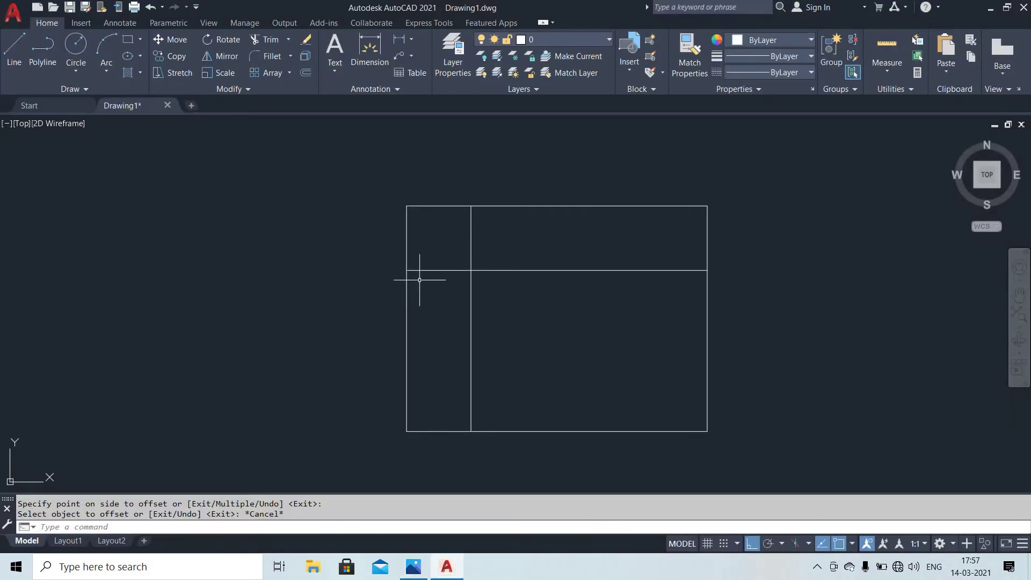
key("Escape")
key("Escape")
type("c")
key("Return")
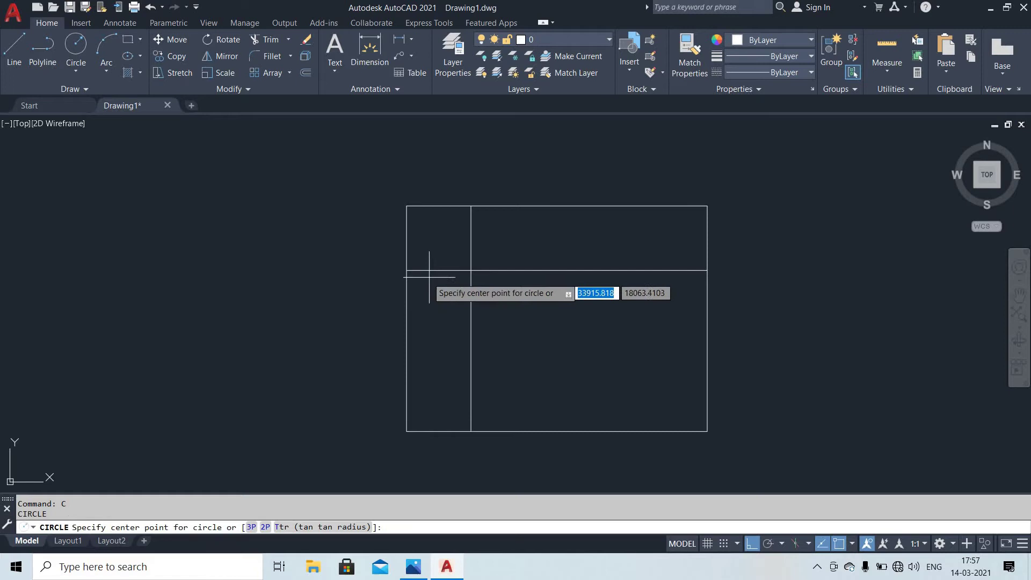
left_click(471, 270)
type("d")
key("Return")
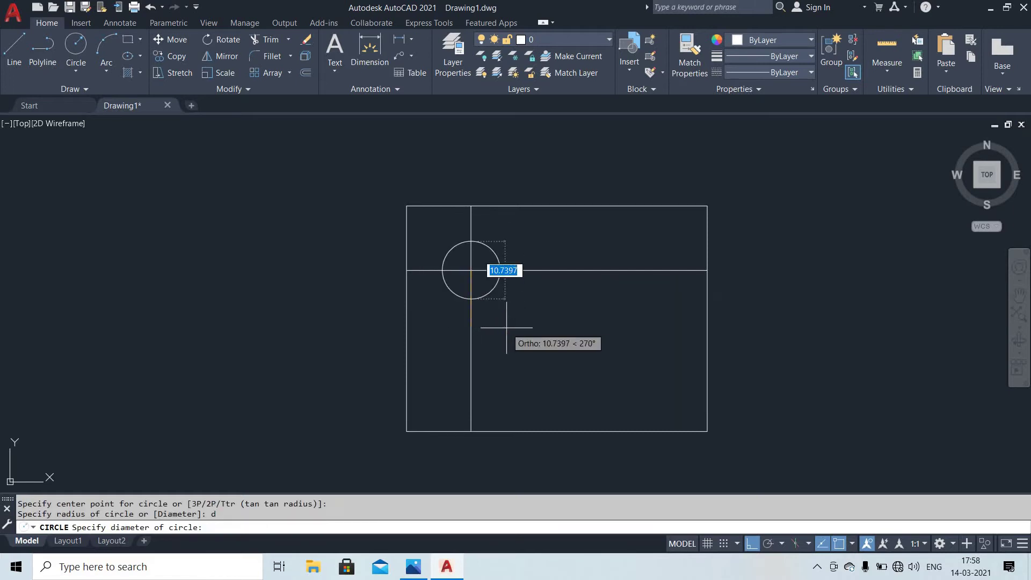
type("15")
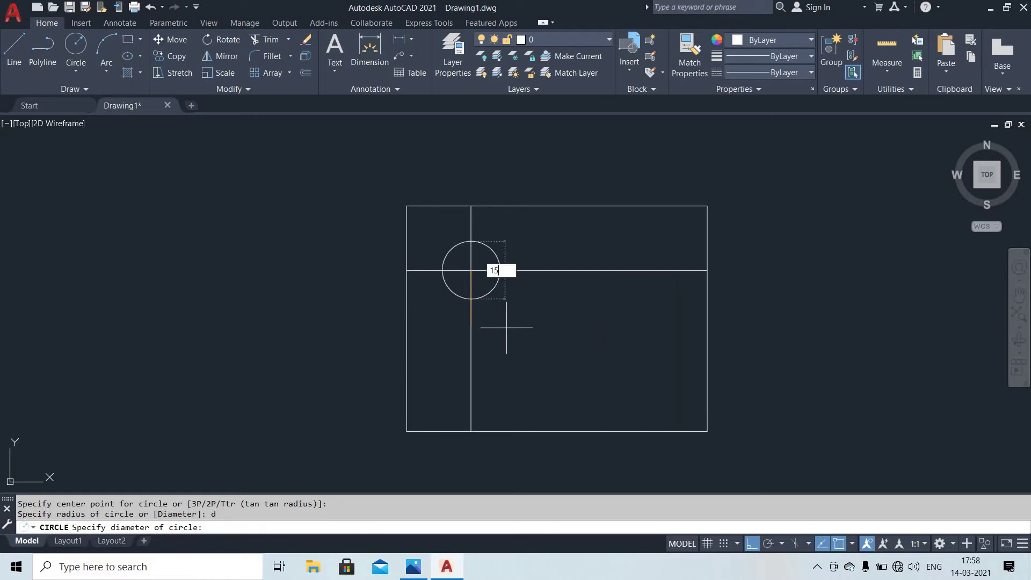
key("Return")
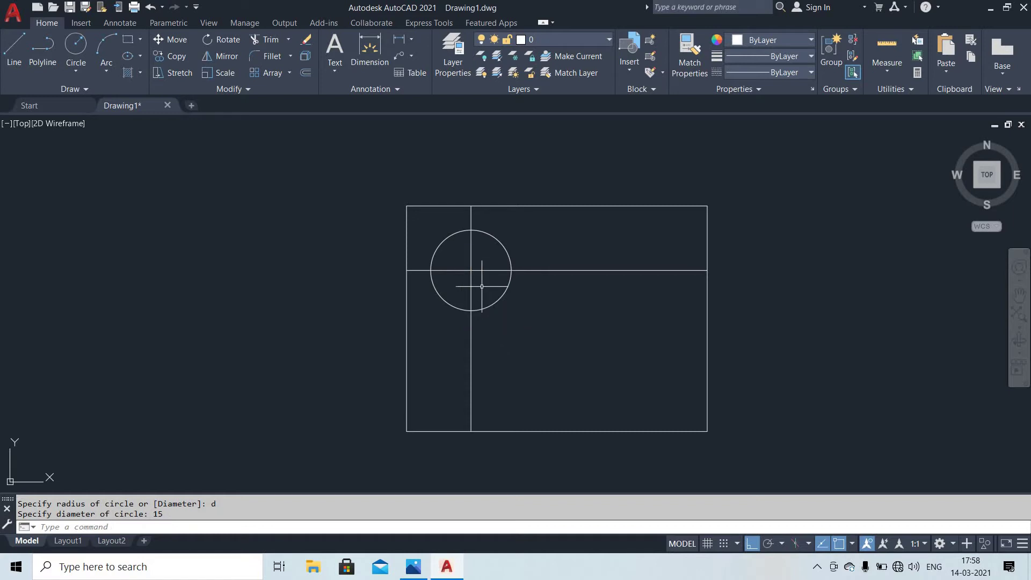
- Draw a concentric 24 diameter circle around the 15 diameter circle
key("Return")
left_click(472, 270)
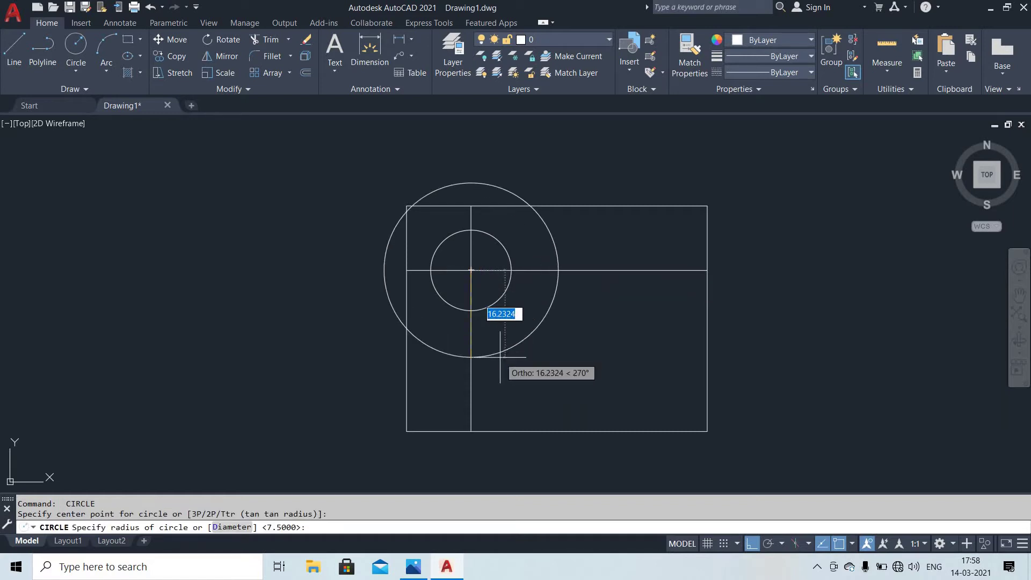
type("d")
key("Return")
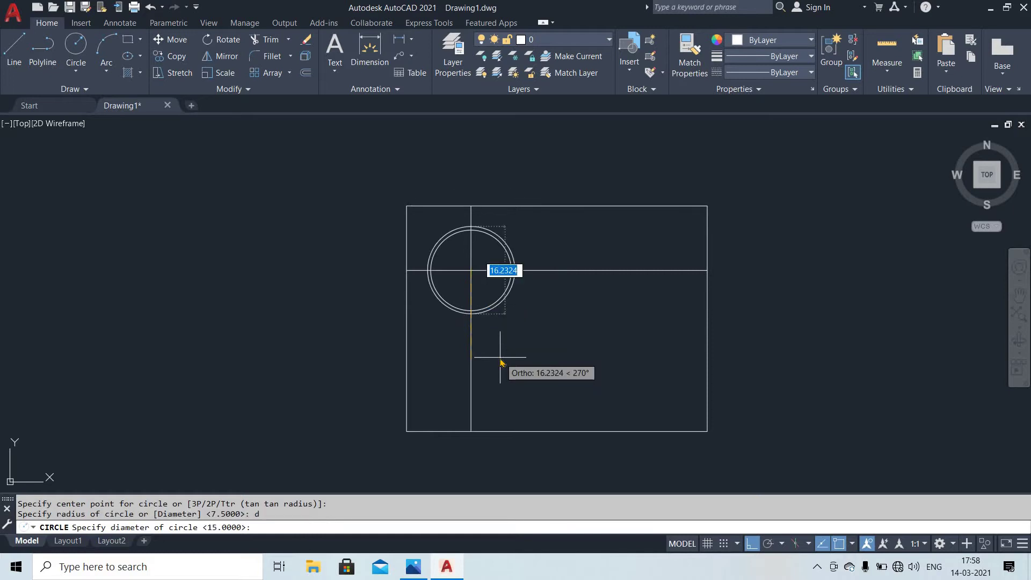
type("24")
key("Return")
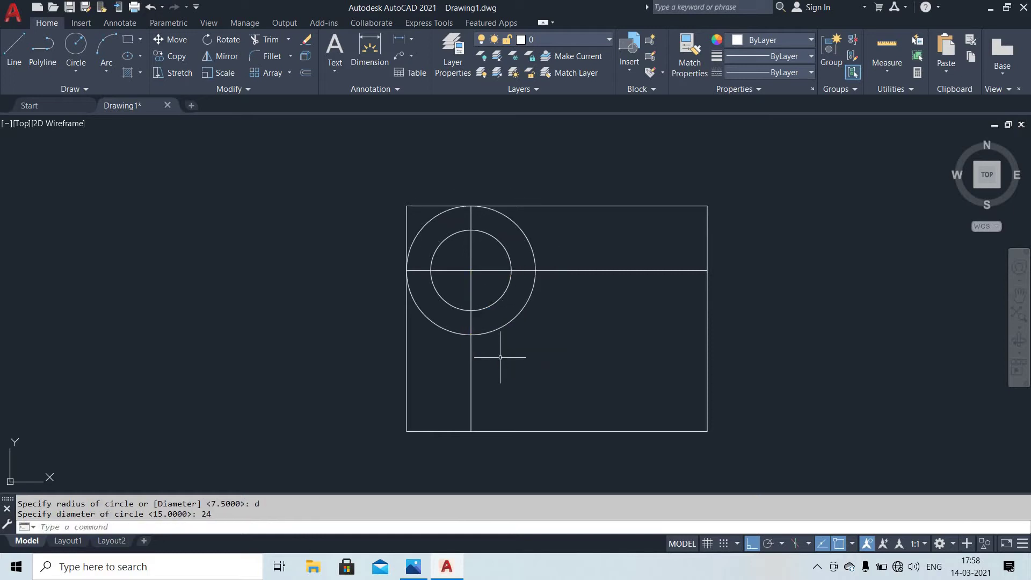
key("Escape")
key("Escape")
- Offset the rectangle's left edge 33 to the right for the inner edge of the leg
key("alt+Tab")
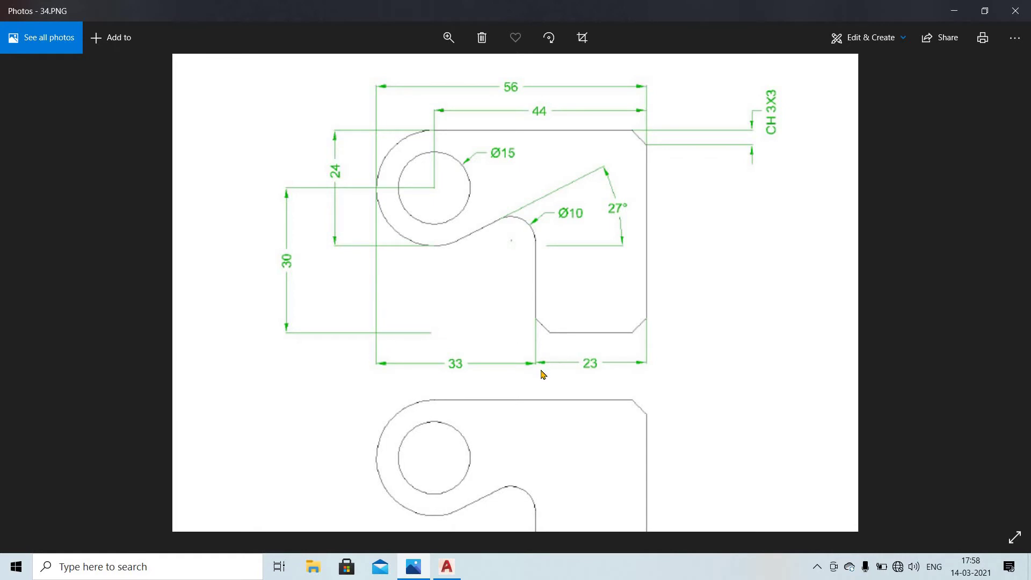
key("alt+Tab")
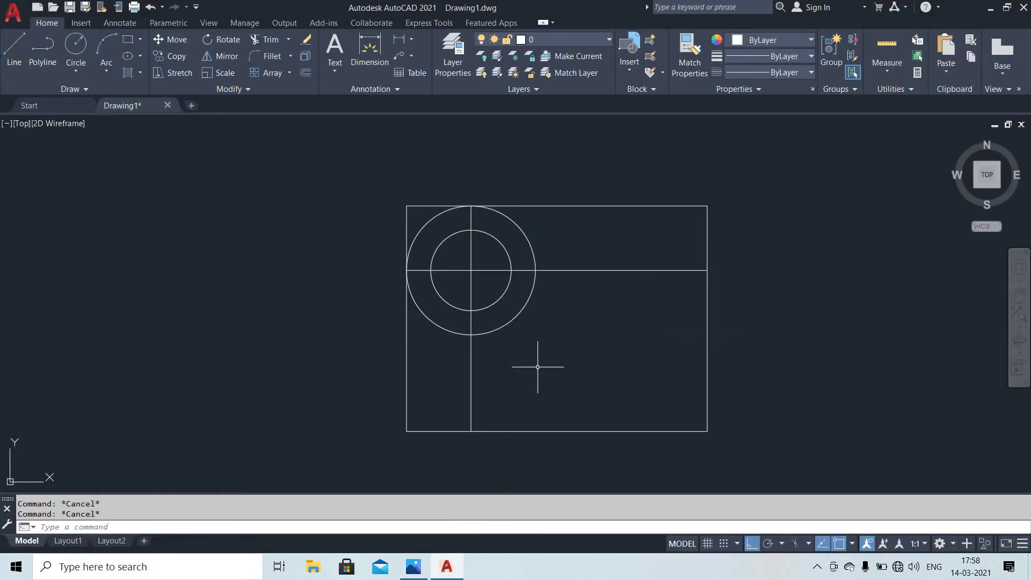
type("o")
key("Return")
type("33")
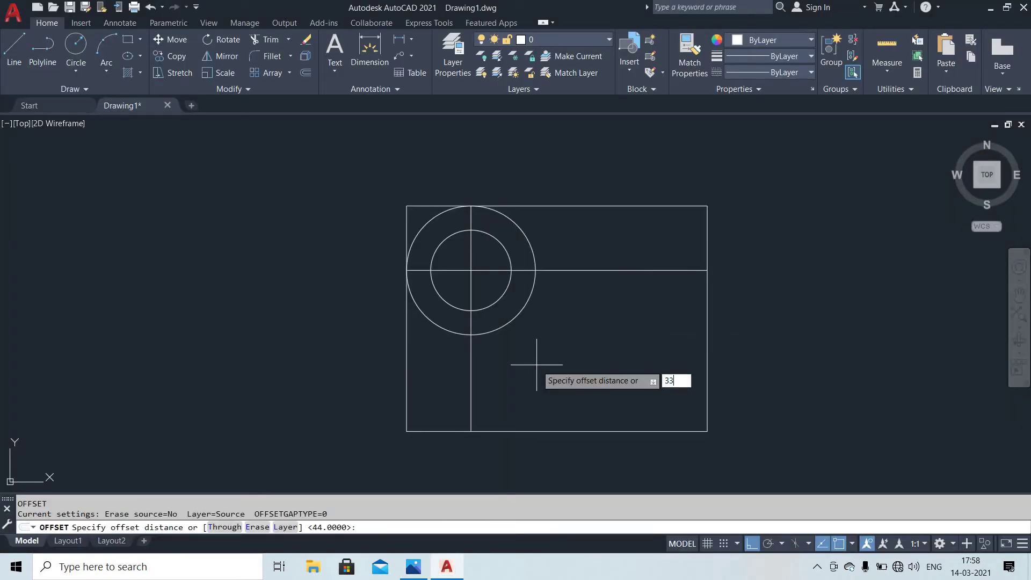
key("Return")
left_click(406, 383)
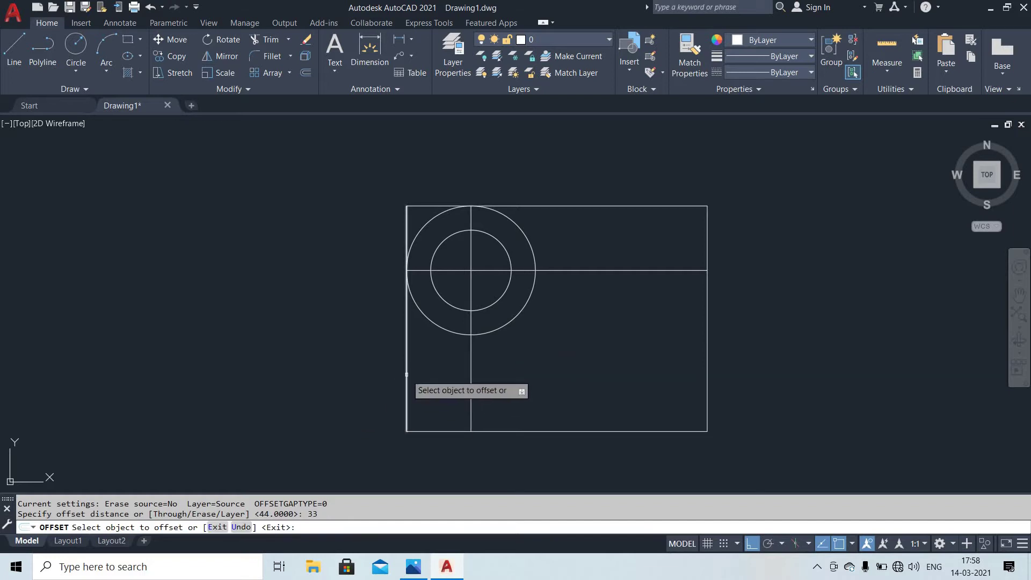
left_click(572, 337)
key("Escape")
- Draw a horizontal line from the outer circle's lowest point to the right, past the leg's inner edge
type("l")
key("Return")
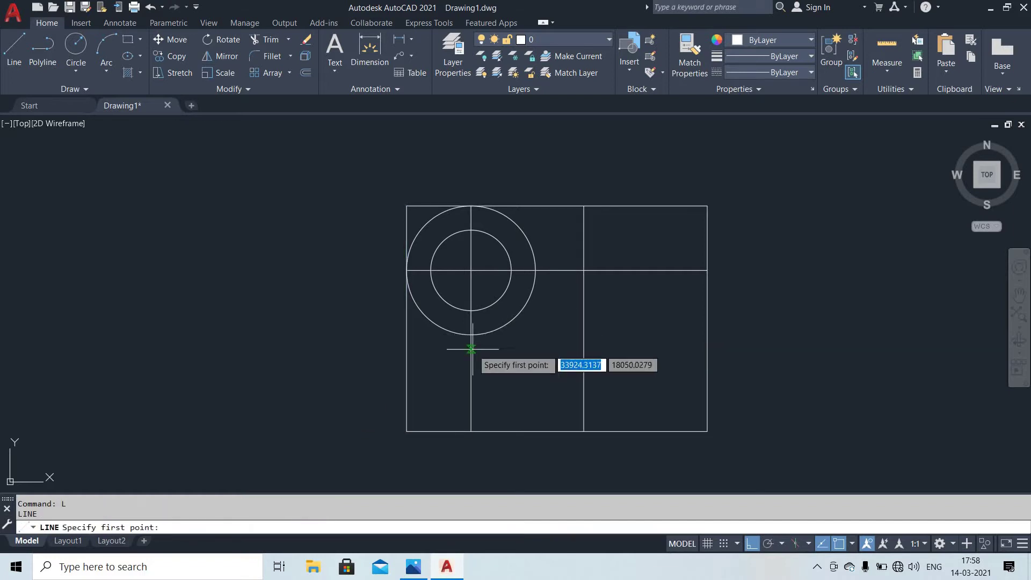
left_click(471, 335)
left_click(629, 333)
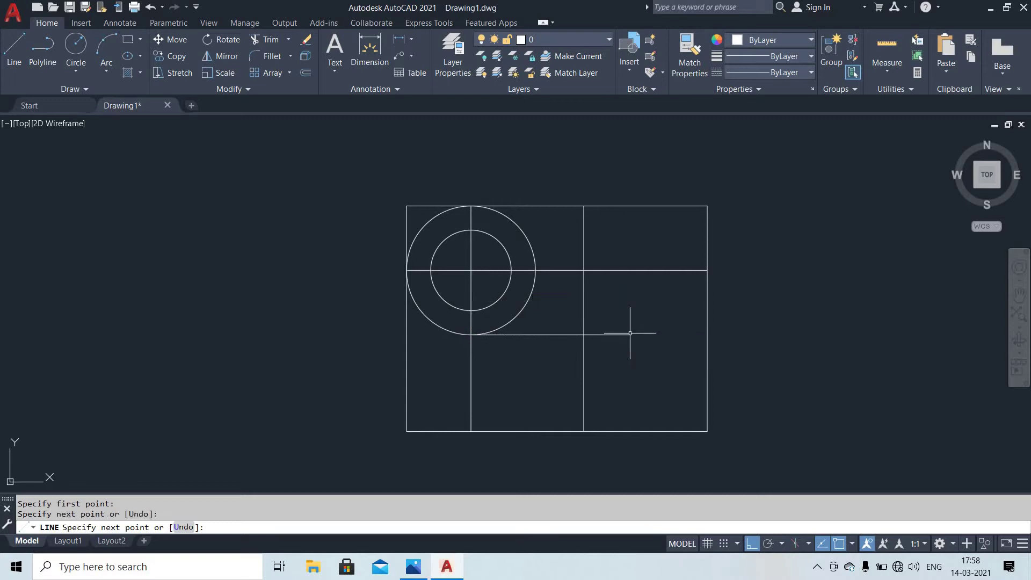
key("Escape")
- Trim away the rectangle's outline and the vertical centre line outside the outer circle, including the upper-left corner and the lower edge left of the leg
key("alt+Tab")
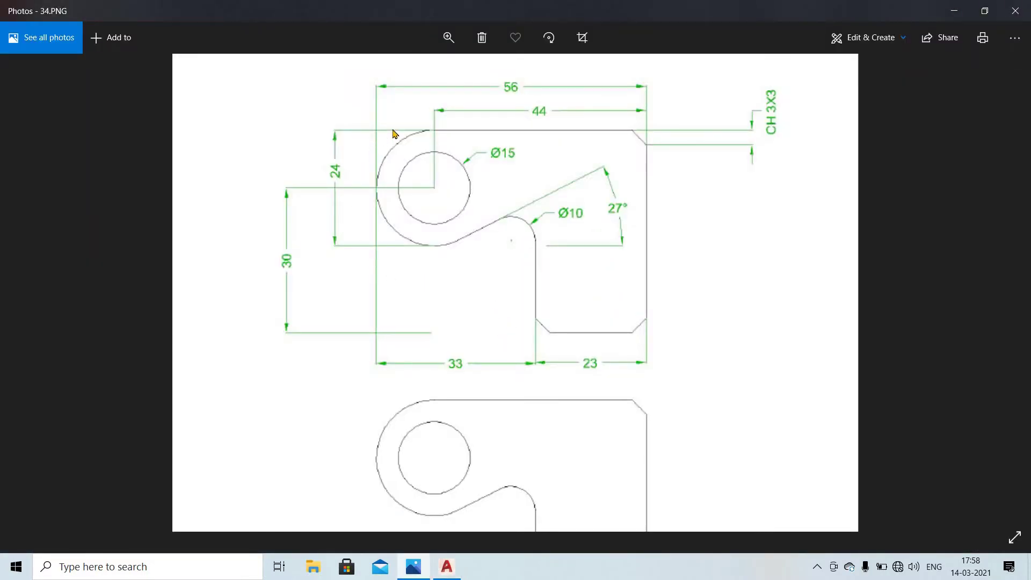
key("alt+Tab")
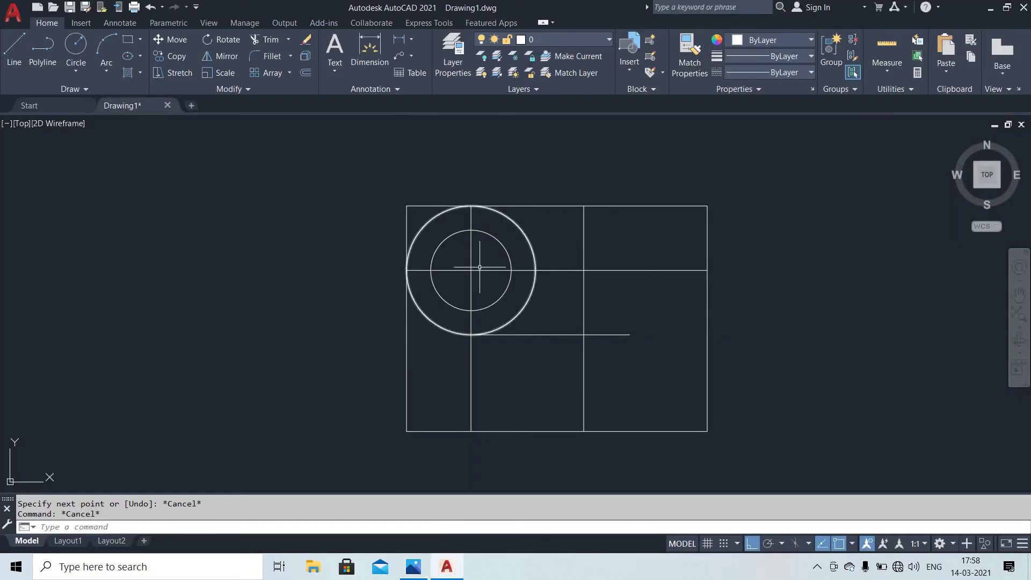
key("Escape")
type("t or")
key("Return")
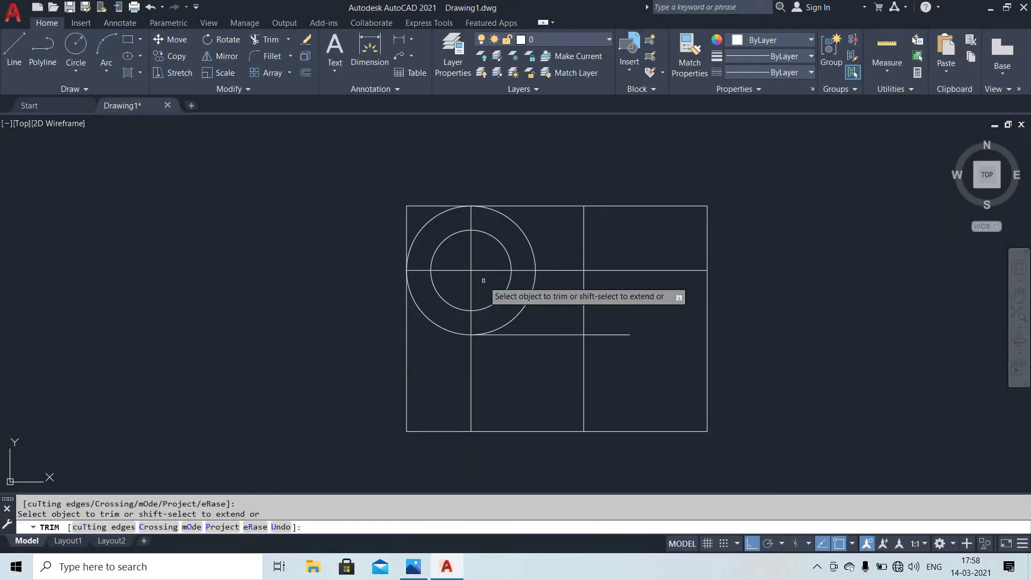
left_click_drag(514, 452, 349, 338)
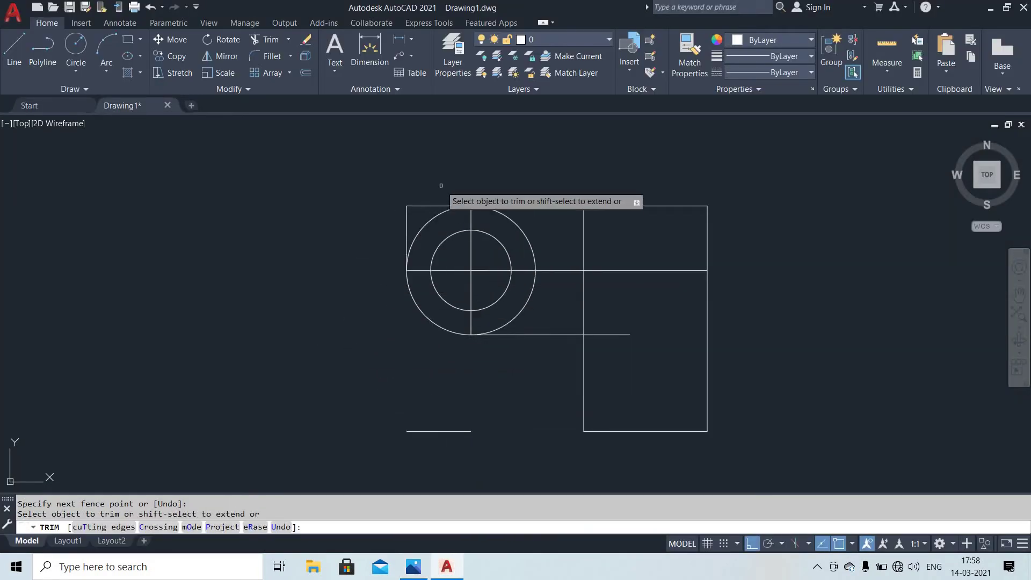
left_click_drag(445, 168, 392, 226)
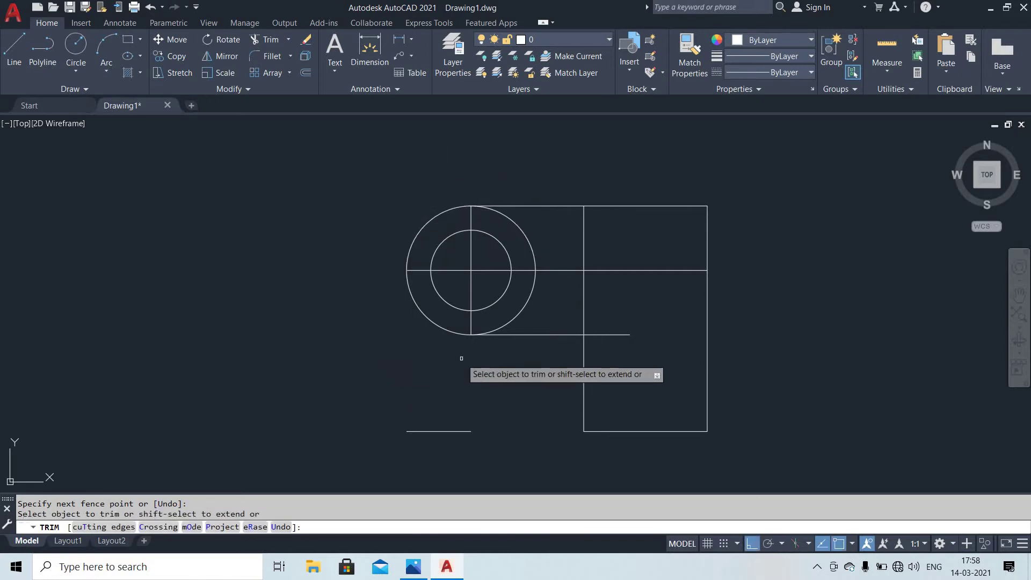
left_click_drag(477, 449, 385, 397)
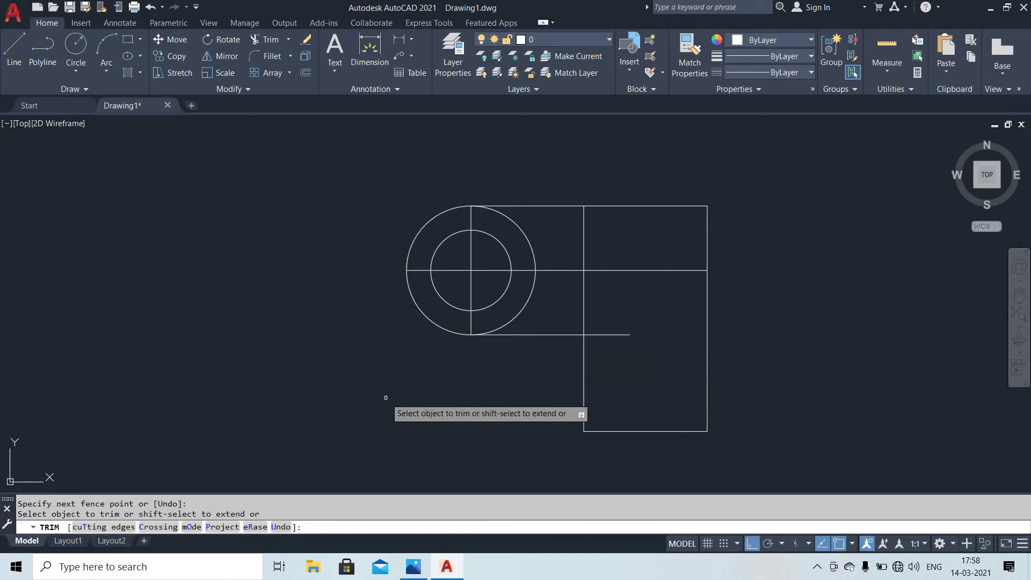
- Trim the horizontal line's overhang beyond the leg's inner edge and the construction lines crossing the part's interior
mouse_move(657, 366)
left_mouse_down()
mouse_move(611, 295)
mouse_move(606, 366)
left_mouse_up()
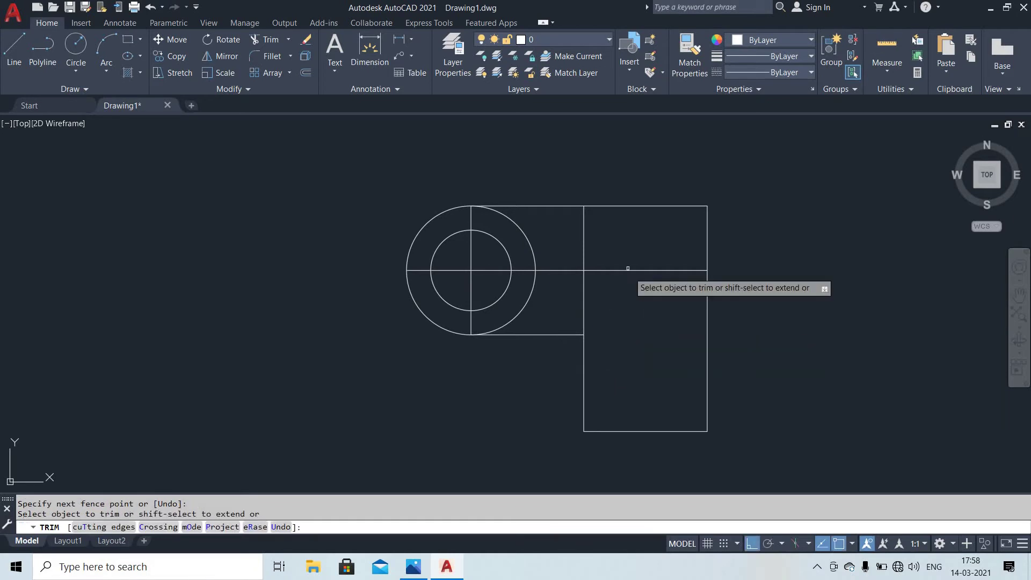
mouse_move(617, 298)
left_mouse_down()
mouse_move(605, 257)
mouse_move(565, 219)
mouse_move(598, 288)
left_mouse_up()
scroll(537, 267, "up", 2)
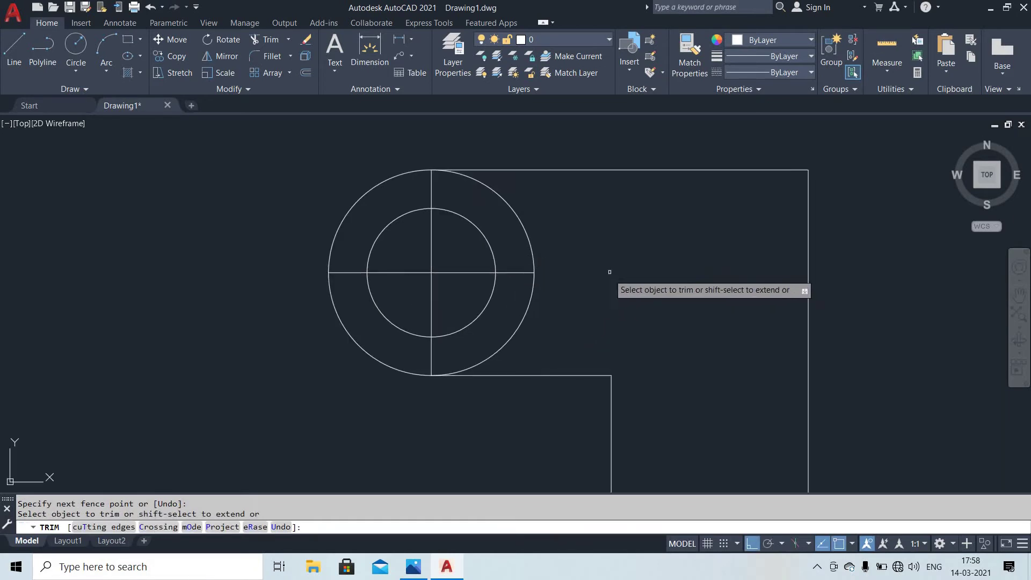
- Trim the centre lines inside the inner circle and erase all their remaining pieces within the outer circle
left_click_drag(452, 290, 420, 253)
key("Escape")
left_click(446, 298)
left_click(414, 237)
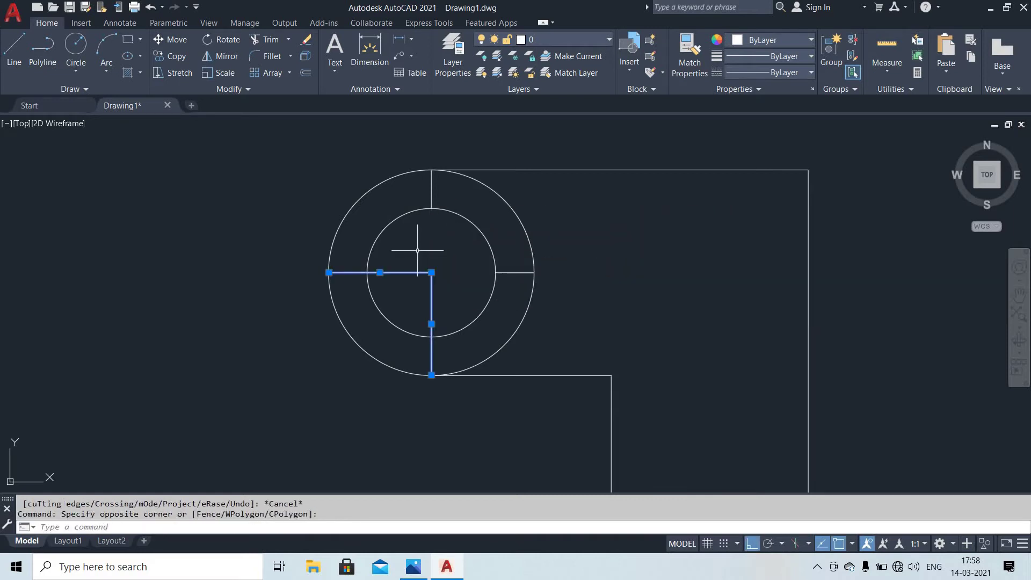
type("e")
key("Return")
left_click(455, 195)
left_click(408, 188)
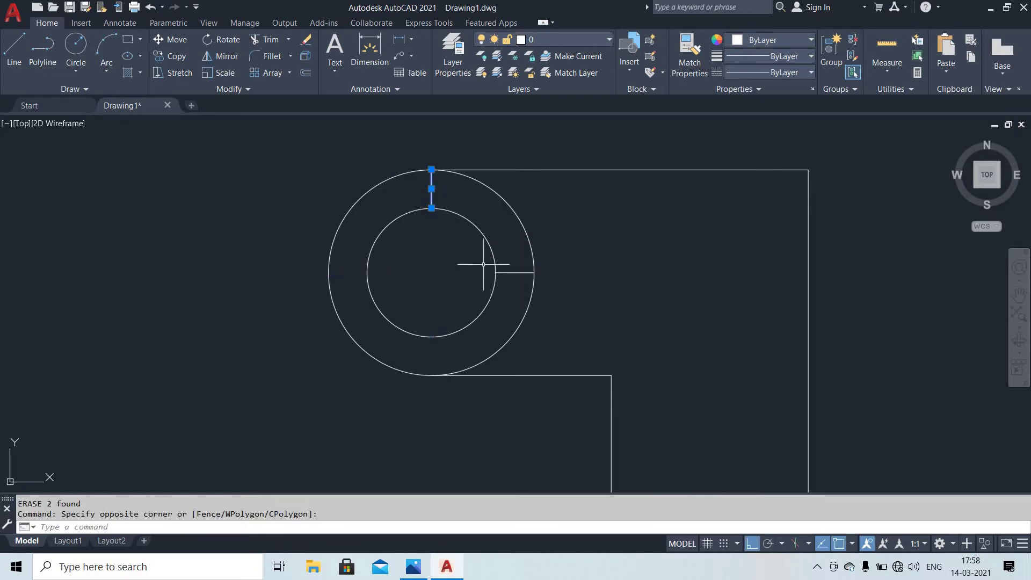
key("Return")
left_click(510, 289)
left_click(503, 241)
type("e")
key("Return")
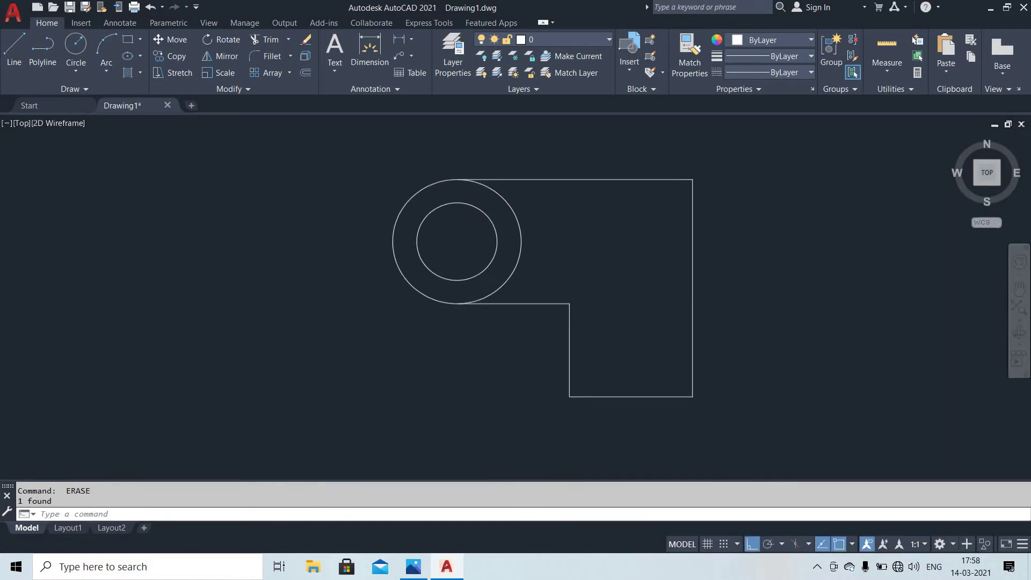
- Examine the sloped edge's angle and adjoining arc in reference image 34.PNG, and inspect the tangent point beneath the drawing's outer circle
key("alt+Tab")
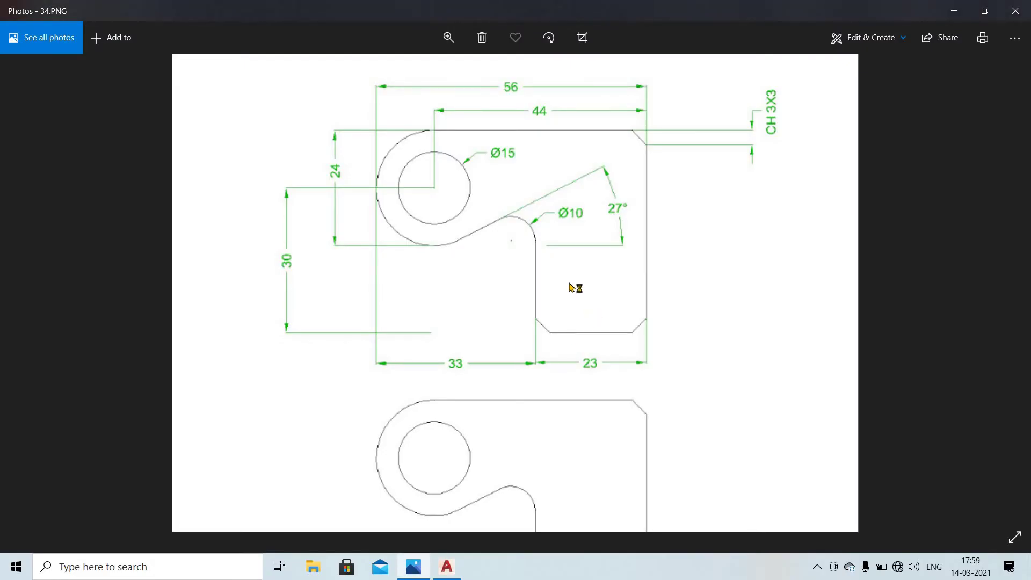
scroll(513, 130, "down", 1)
scroll(513, 148, "up", 1)
scroll(514, 152, "down", 1)
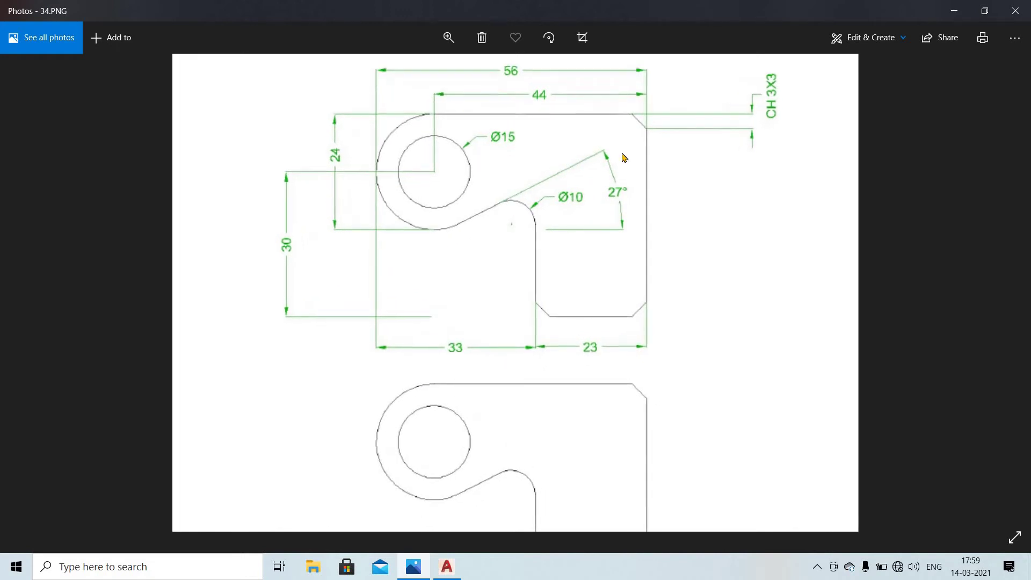
scroll(632, 214, "up", 1)
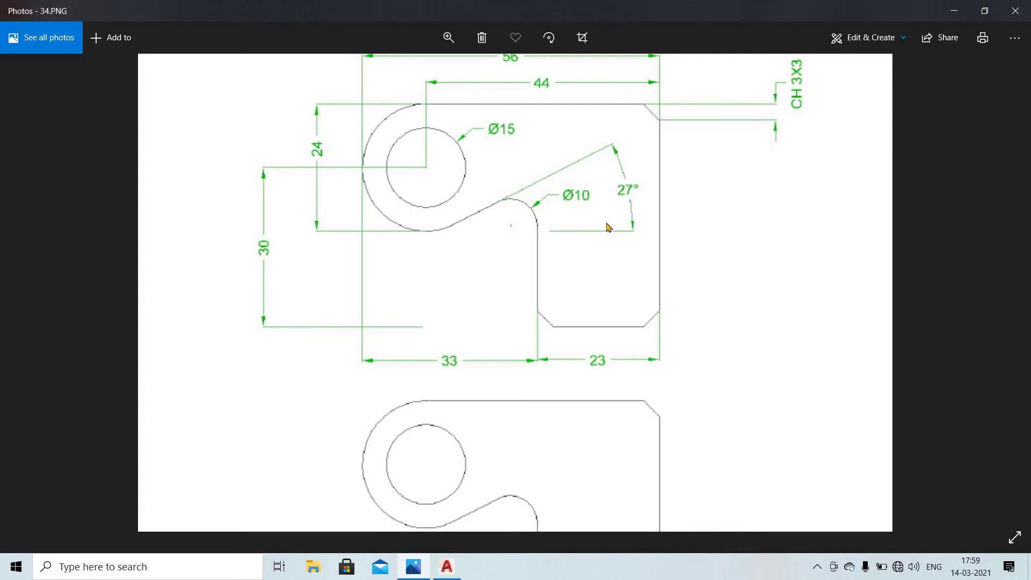
key("alt+Tab")
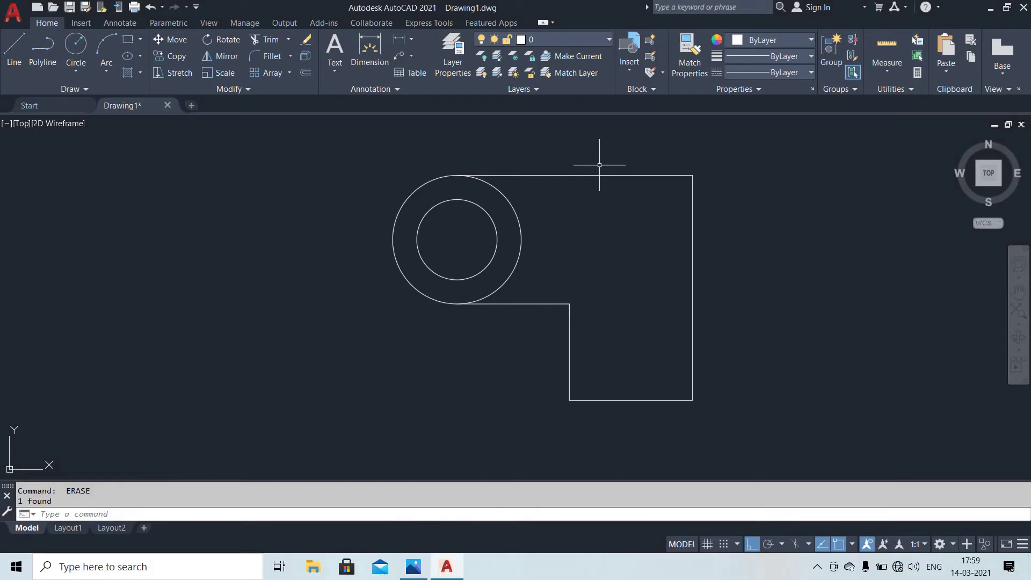
scroll(501, 309, "up", 8)
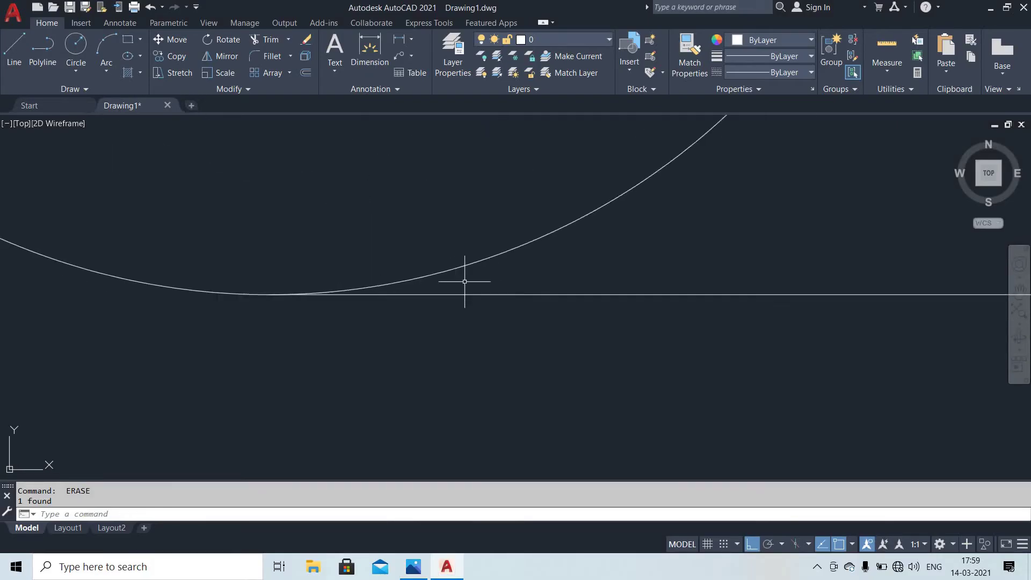
- Draw a line about 16.3 long at 27° up from the outer circle's lower-right arc, continuing with a short vertical line downward
type("l")
key("Return")
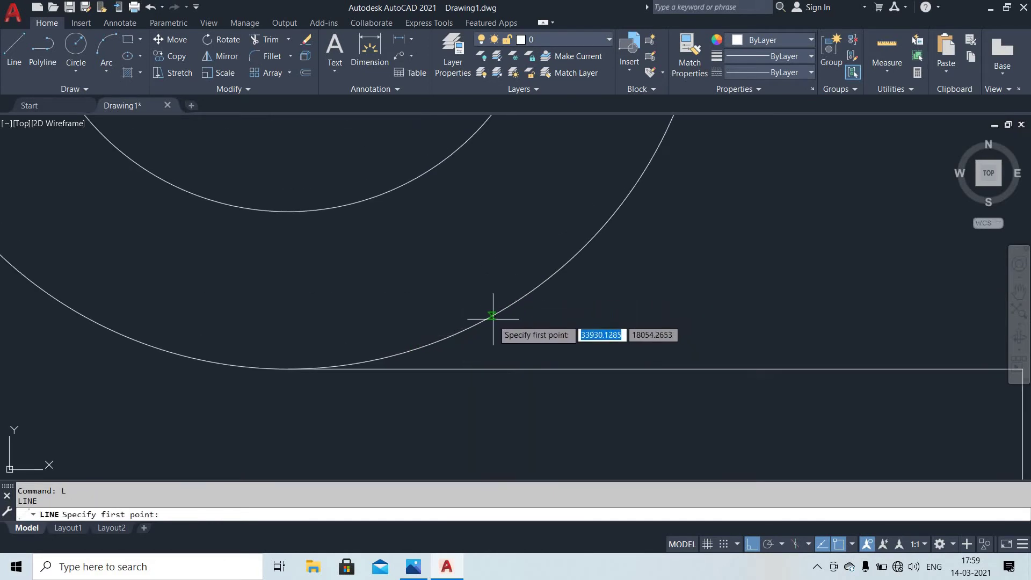
scroll(477, 326, "down", 2)
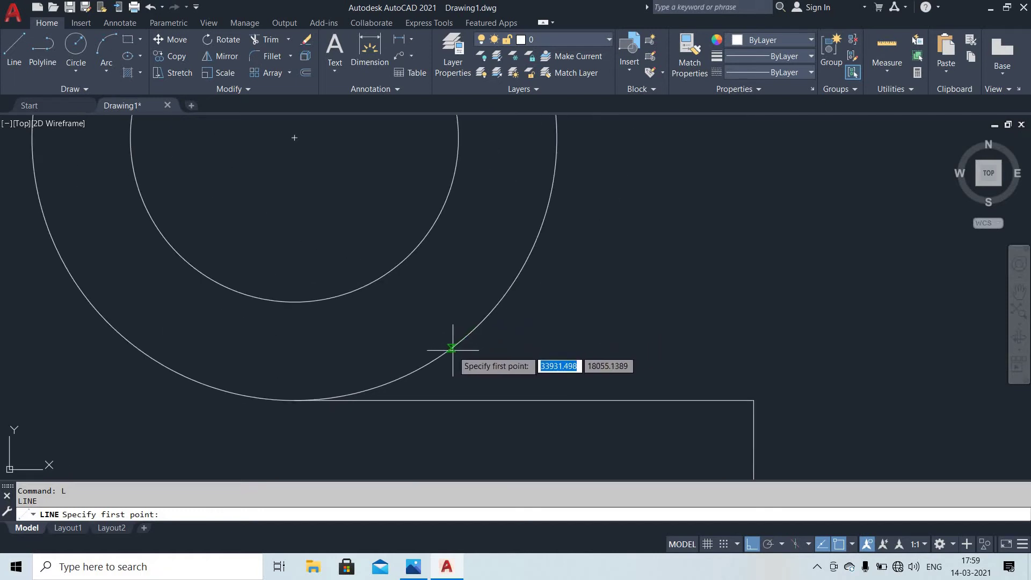
scroll(452, 347, "up", 3)
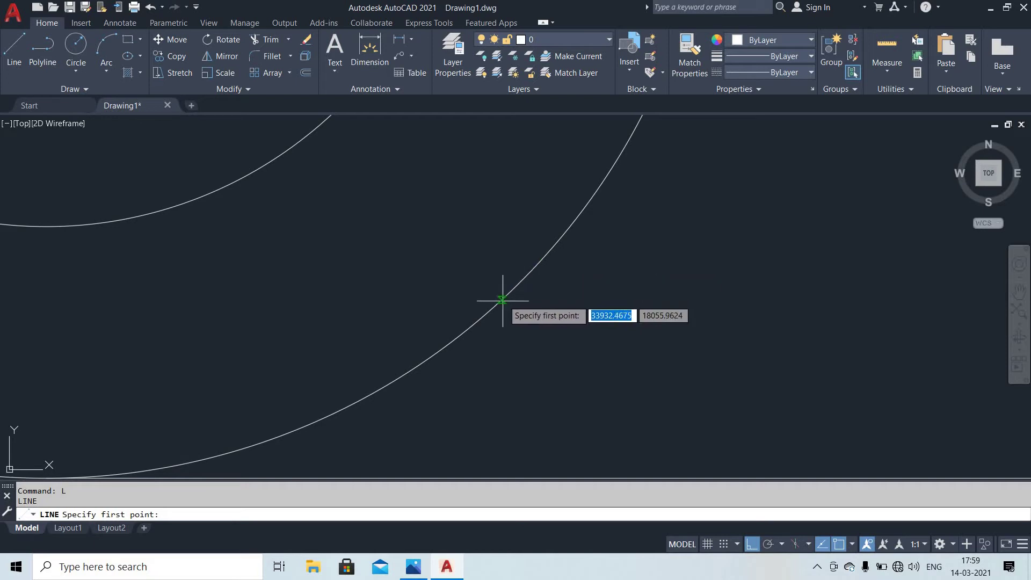
scroll(376, 398, "down", 4)
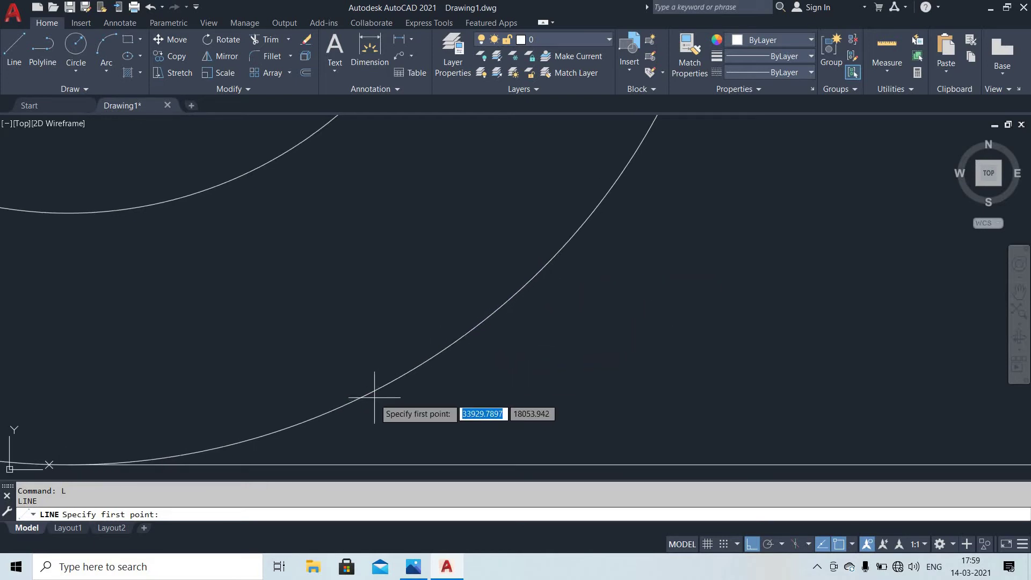
left_click(376, 396)
mouse_move(386, 379)
middle_mouse_down()
mouse_move(628, 311)
mouse_move(553, 340)
middle_mouse_up()
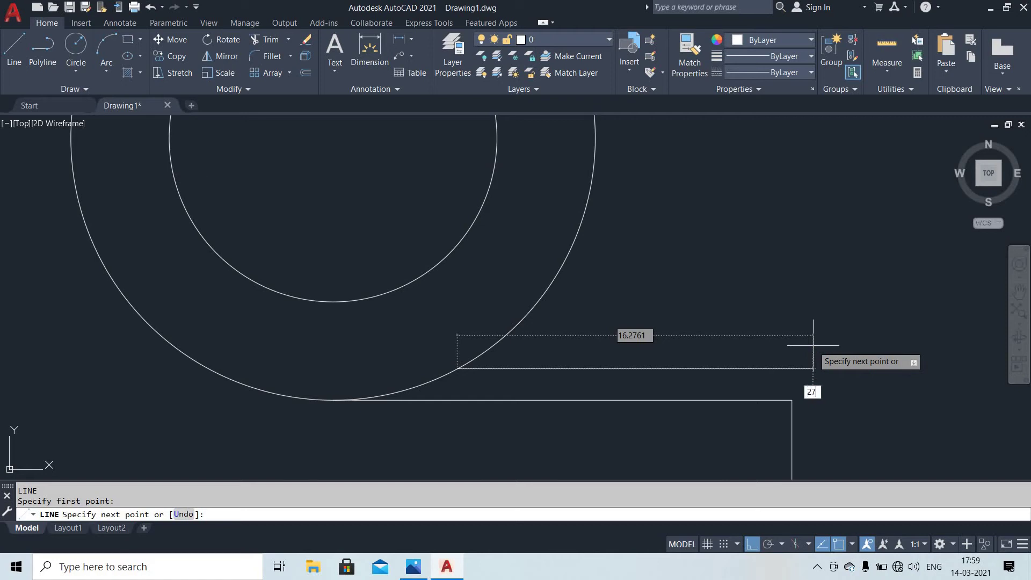
key("Return")
left_click(800, 333)
key("Escape")
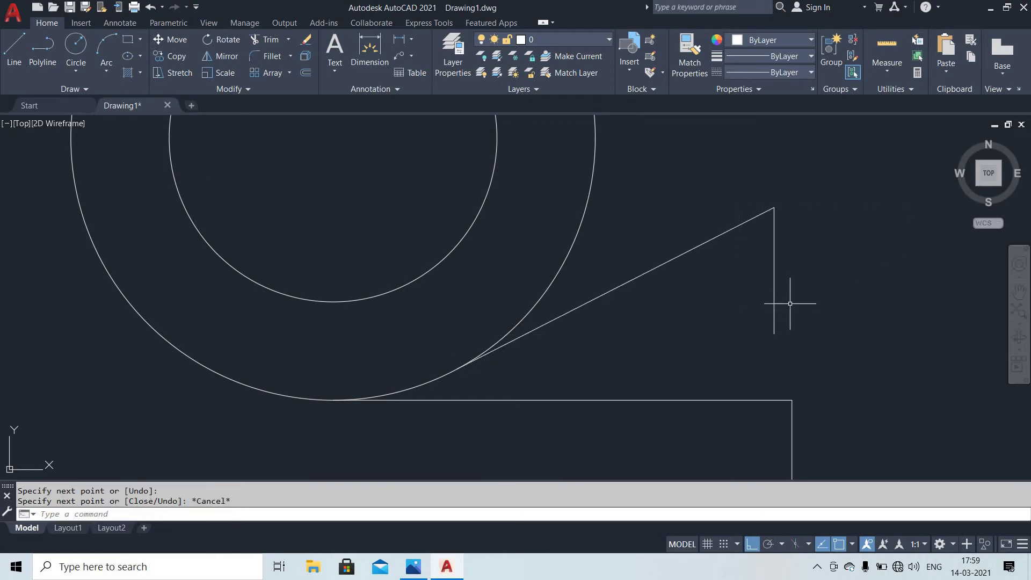
- Draw a horizontal check line rightward from the sloped line's start point on the outer circle
scroll(756, 278, "down", 2)
mouse_move(756, 278)
middle_mouse_down()
mouse_move(758, 263)
mouse_move(606, 316)
mouse_move(649, 296)
mouse_move(628, 297)
middle_mouse_up()
scroll(447, 342, "up", 2)
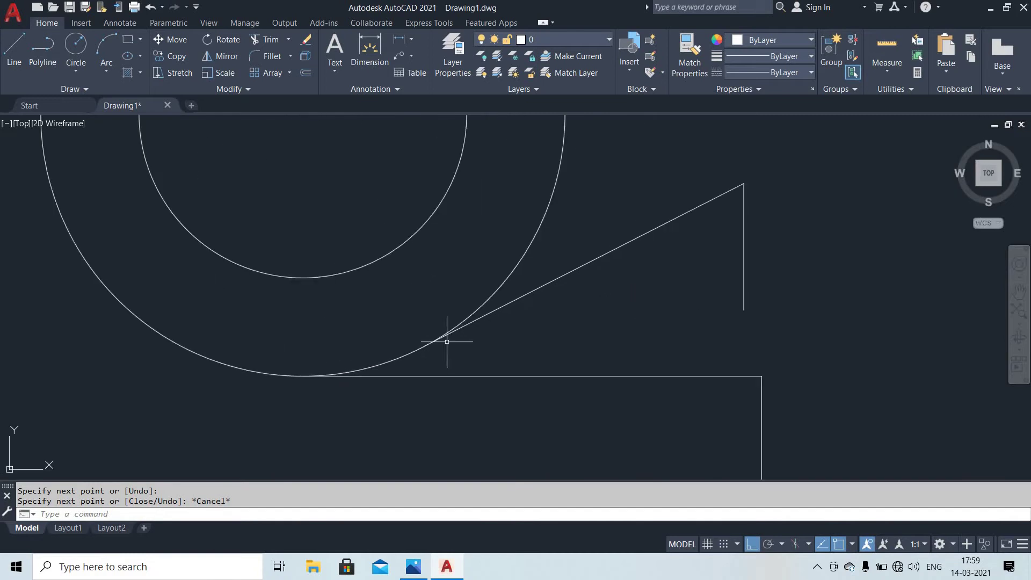
middle_click_drag(447, 342, 464, 331)
key("Escape")
key("Escape")
middle_click_drag(526, 303, 512, 304)
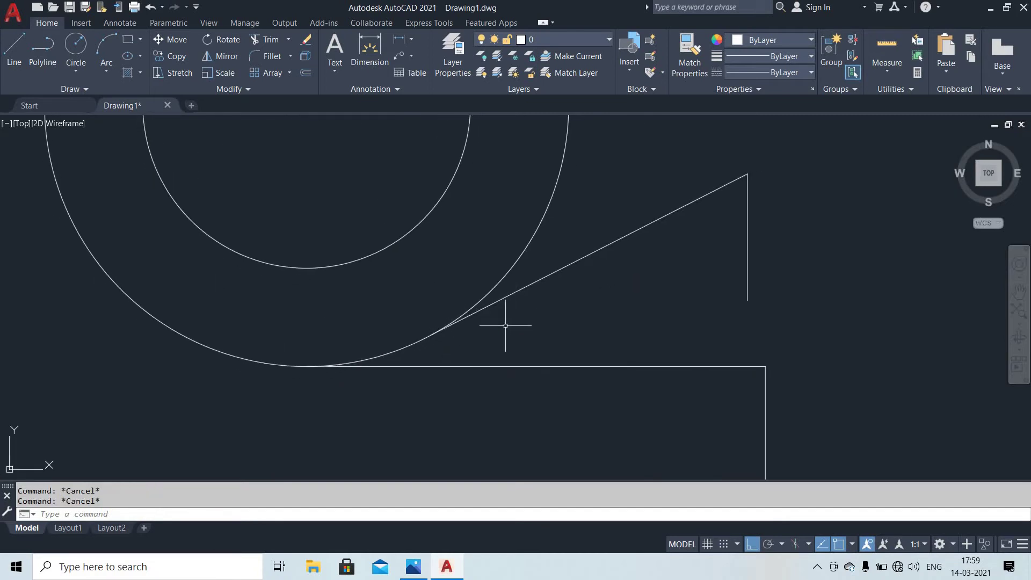
type("l")
key("Return")
left_click(432, 335)
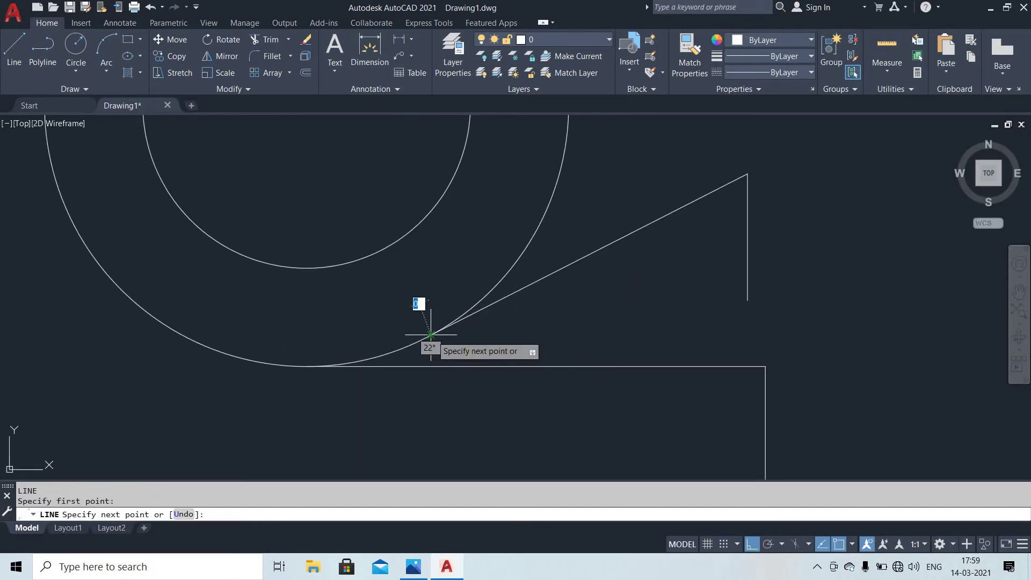
left_click(799, 353)
key("Escape")
- Rotate the horizontal check line by 27° about its endpoint on the outer circle
left_click(701, 350)
left_click(651, 304)
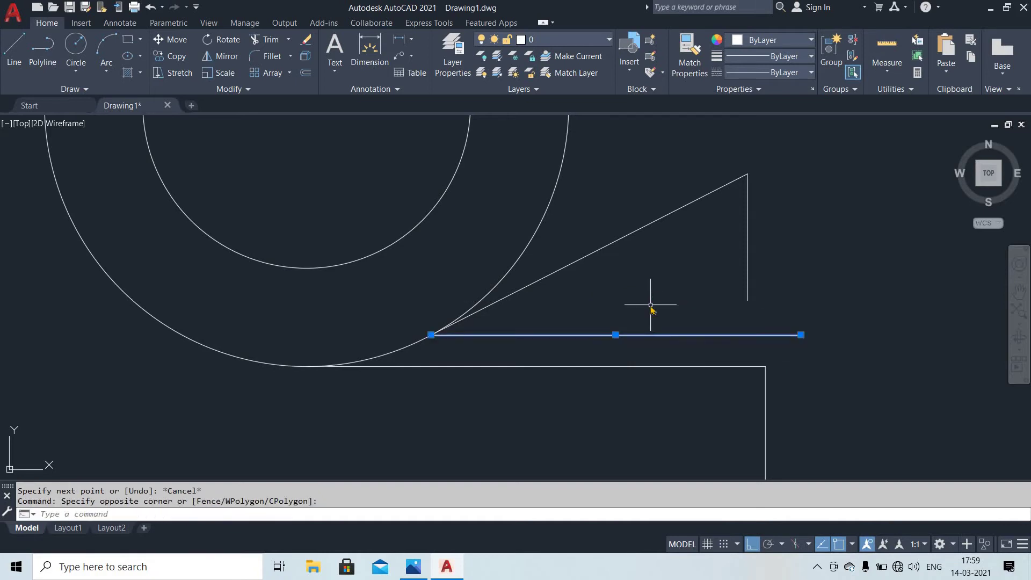
type("ro")
key("Return")
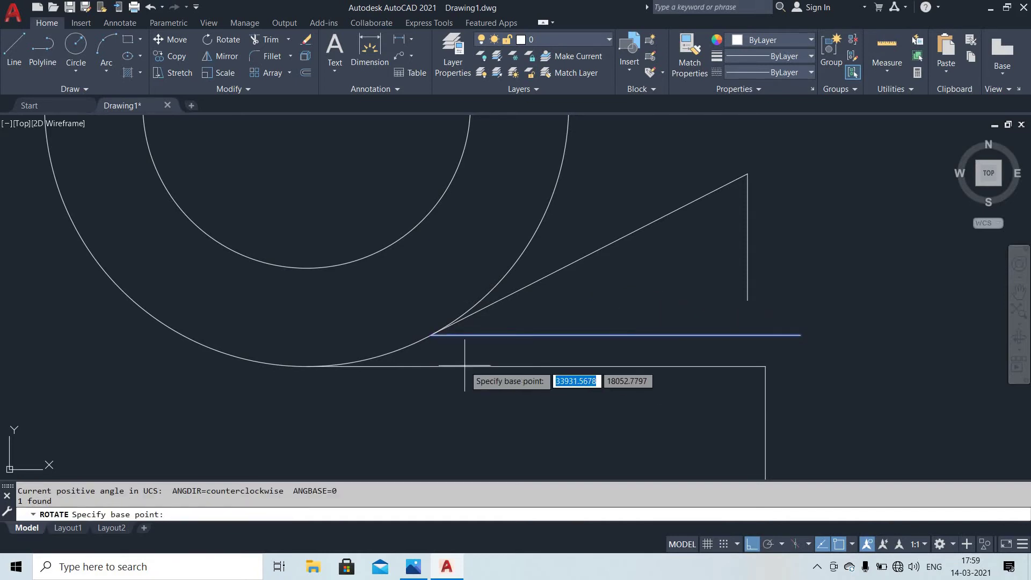
left_click(431, 335)
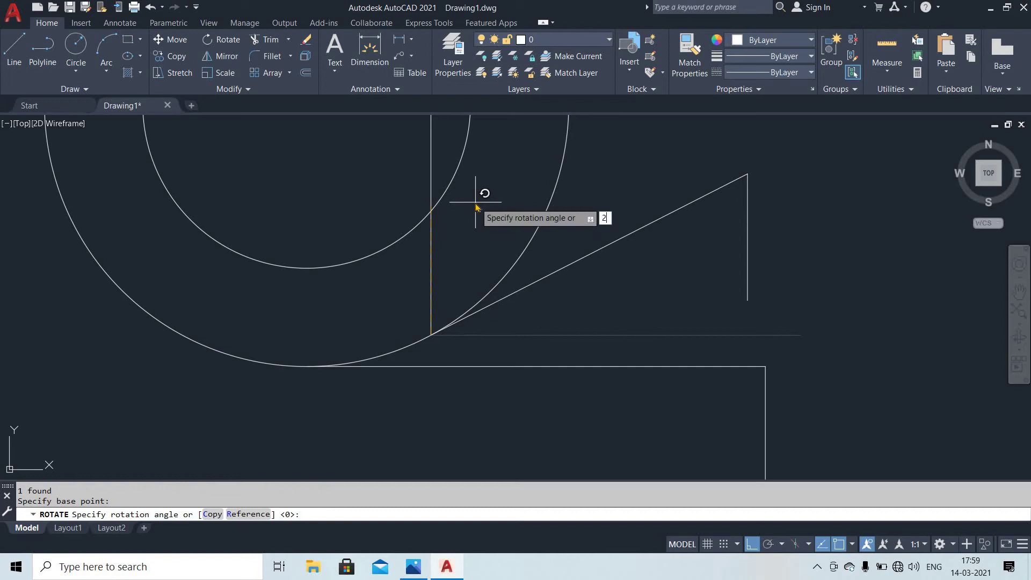
key("Return")
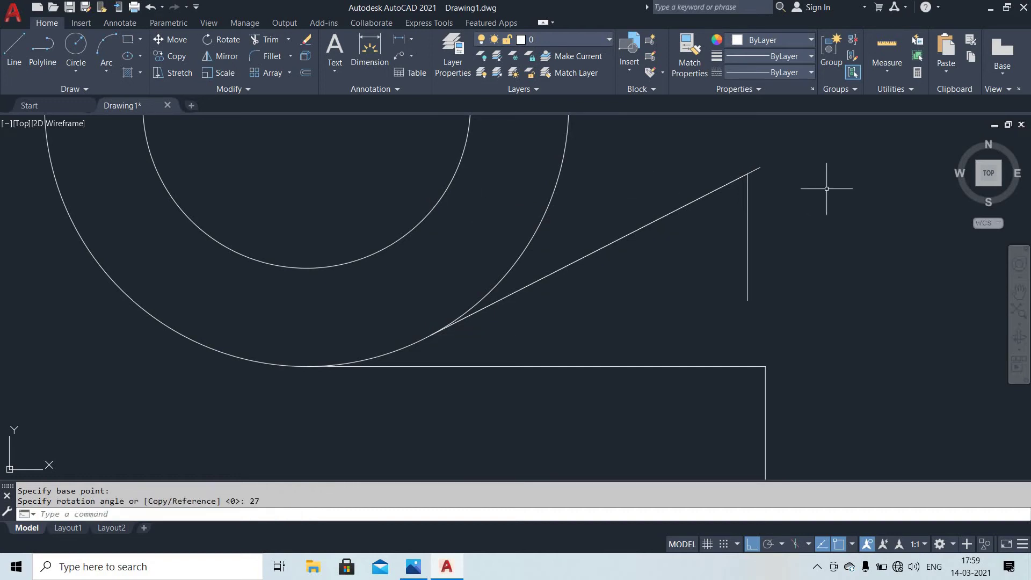
- Erase the rotated check line overlapping the sloped edge
scroll(827, 189, "up", 3)
left_click(738, 195)
left_click(703, 138)
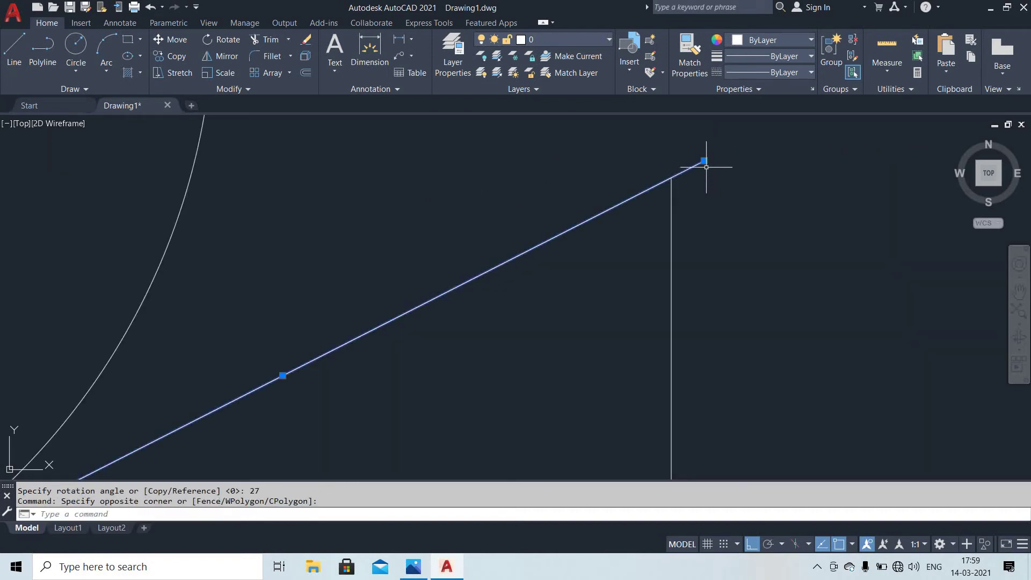
key("e")
key("Return")
scroll(682, 226, "down", 3)
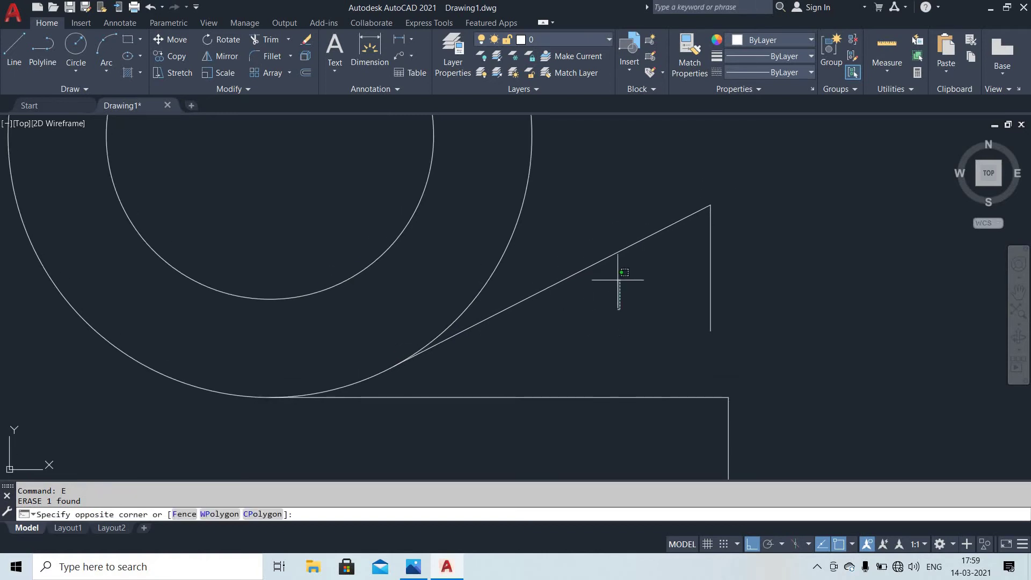
- Try to trim the outer circle's right-hand arc above the sloped line
scroll(598, 245, "down", 6)
middle_click_drag(599, 245, 611, 279)
key("Escape")
key("Escape")
key("Escape")
scroll(565, 281, "up", 4)
left_click(656, 262)
left_click(605, 234)
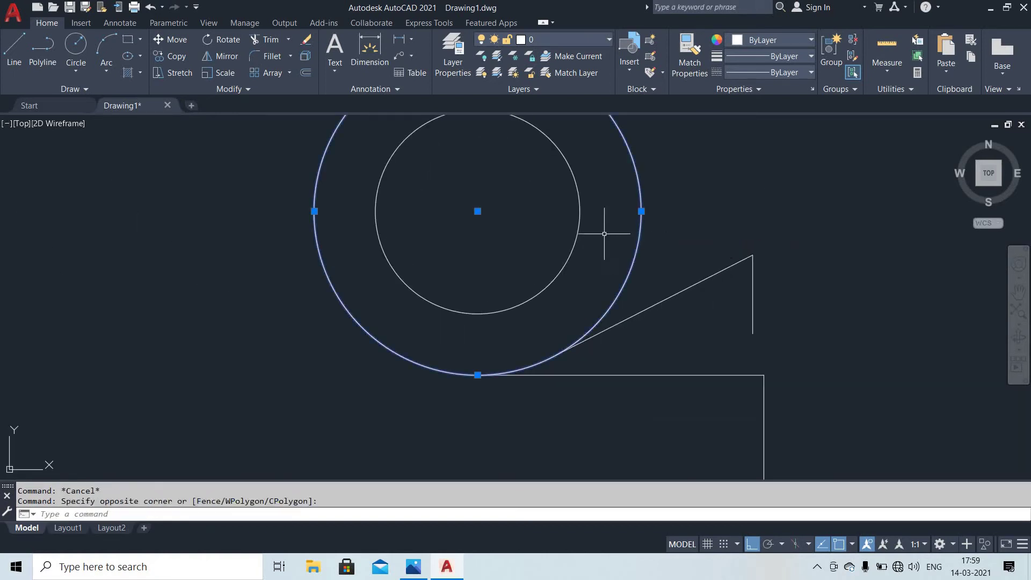
key("Escape")
left_click(665, 347)
key("Escape")
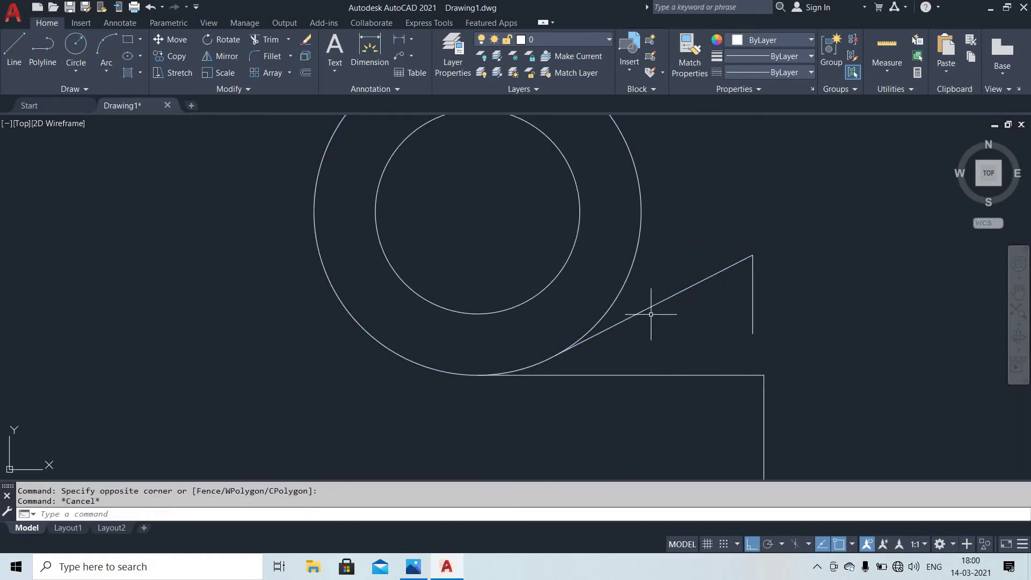
key("Return")
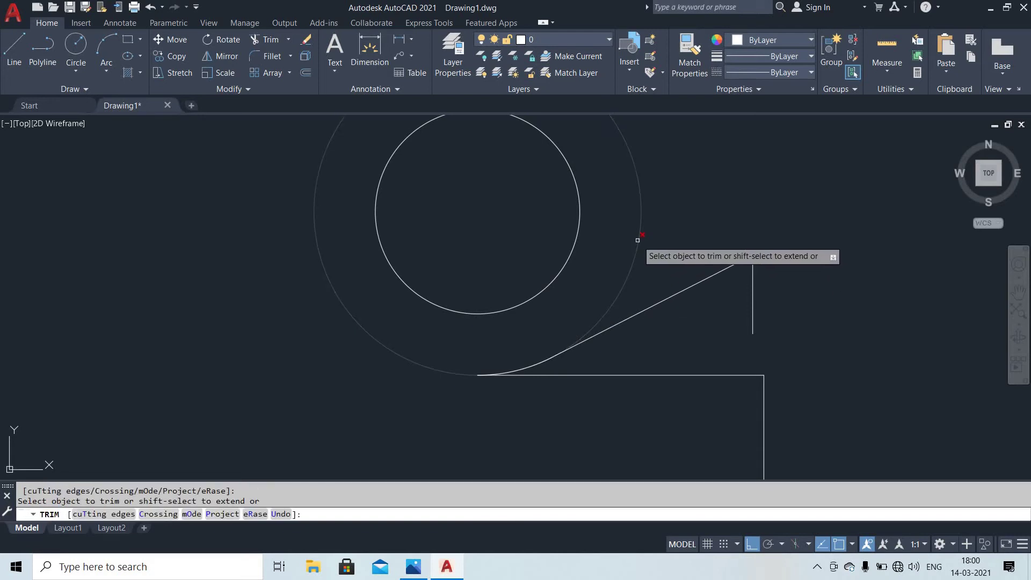
key("Escape")
- Stretch the sloped line's lower endpoint inward past the outer circle's edge
scroll(620, 348, "up", 2)
left_click(696, 313)
left_click(666, 256)
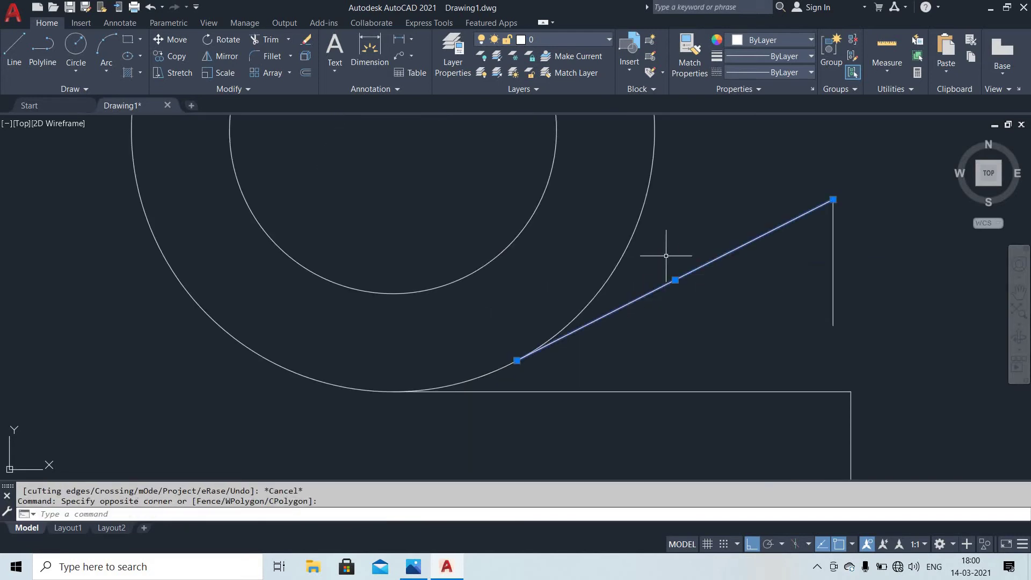
left_click(517, 360)
key("Escape")
middle_click_drag(649, 327, 626, 357)
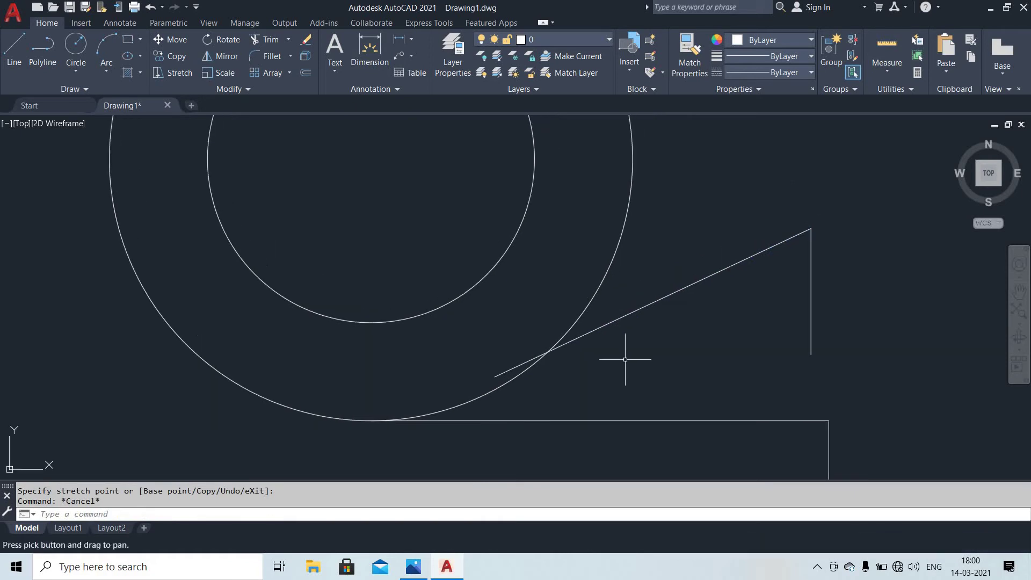
- Try trimming the outer circle's arc above its crossing with the sloped line, and undo the trim
key("Escape")
key("Return")
left_click(613, 259)
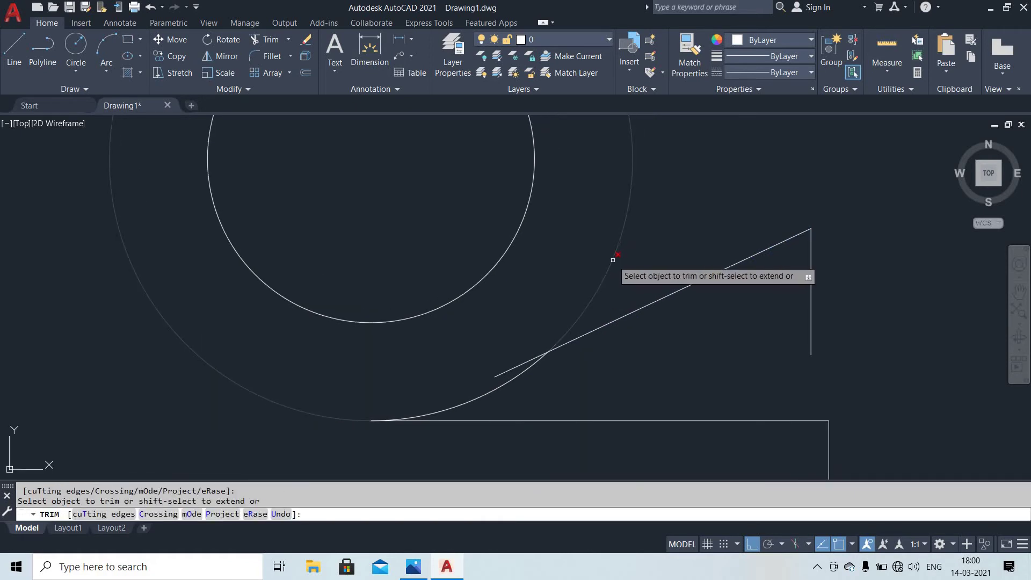
key("Escape")
scroll(573, 242, "up", 2)
key("Escape")
scroll(572, 241, "down", 2)
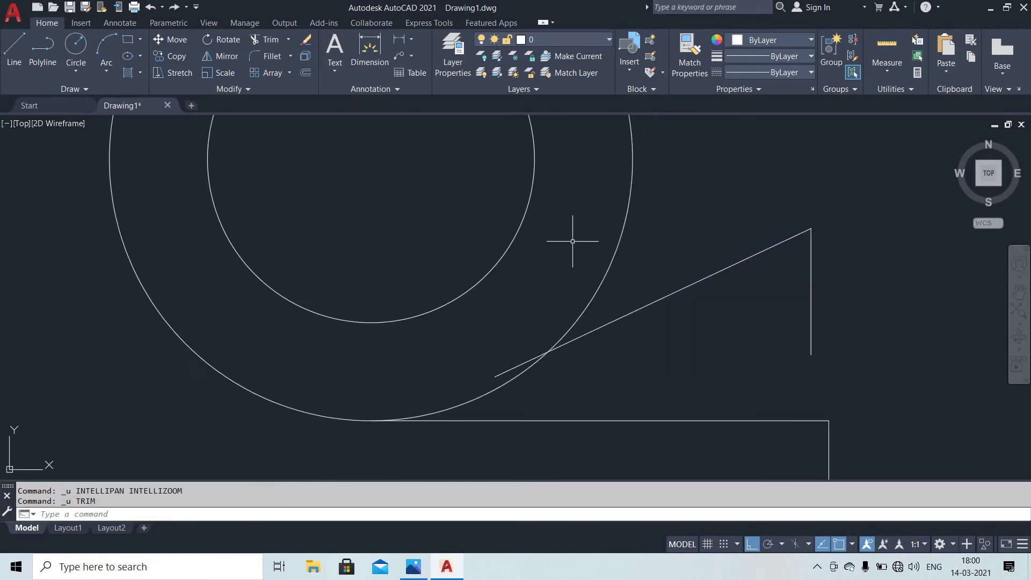
- Check the sloped edge in reference image 34.PNG and stretch the sloped line's lower endpoint back onto the outer circle
scroll(573, 241, "down", 3)
middle_click_drag(573, 241, 567, 269)
scroll(549, 297, "up", 8)
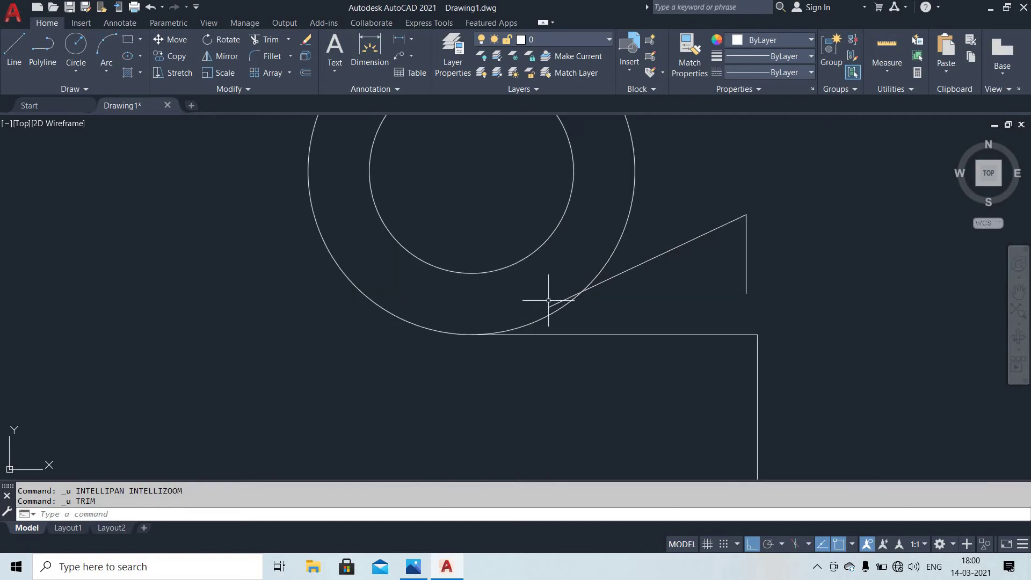
scroll(553, 292, "down", 5)
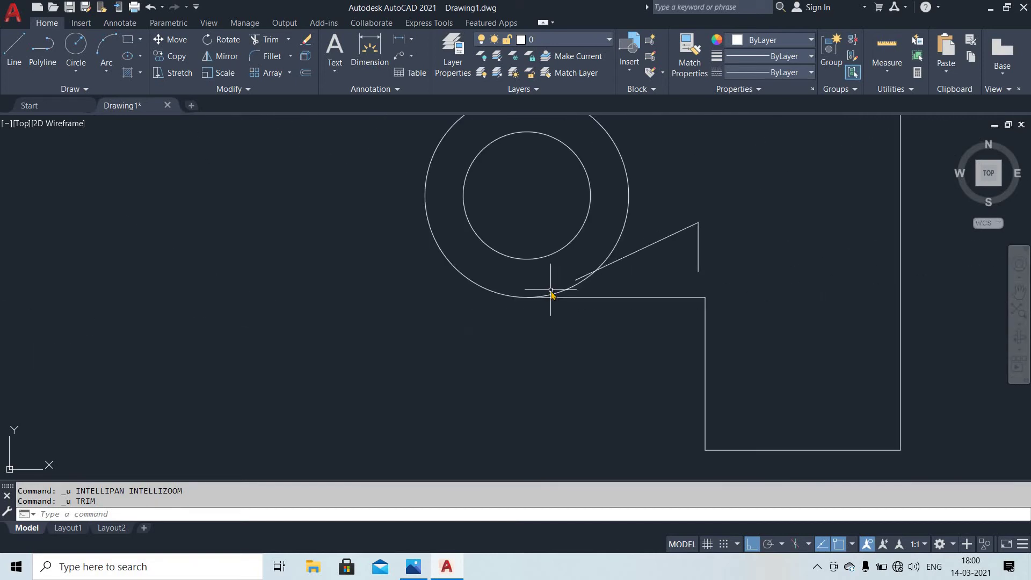
key("alt+Tab")
key("alt+Tab")
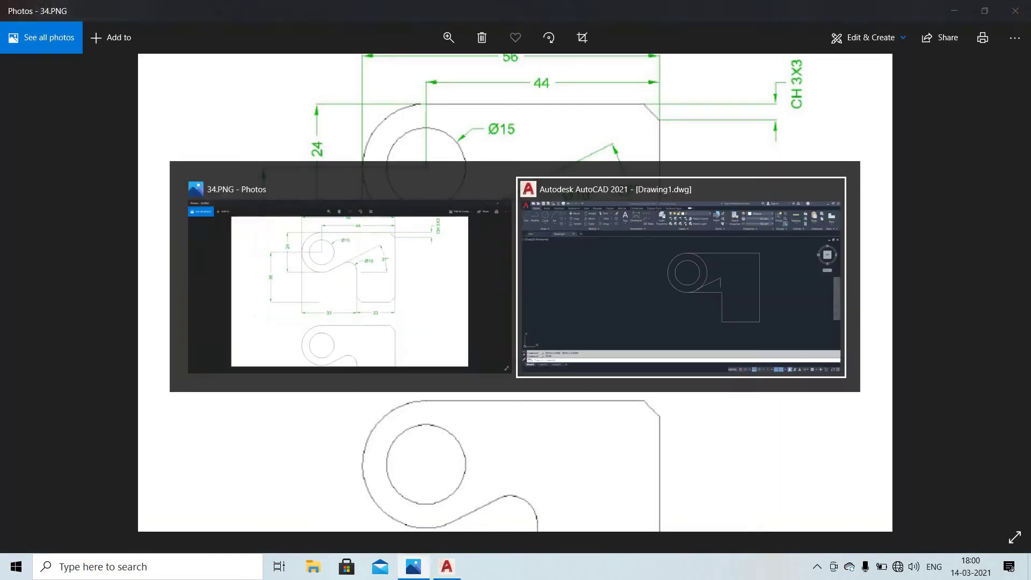
left_click(815, 299)
left_click(772, 236)
scroll(673, 305, "up", 2)
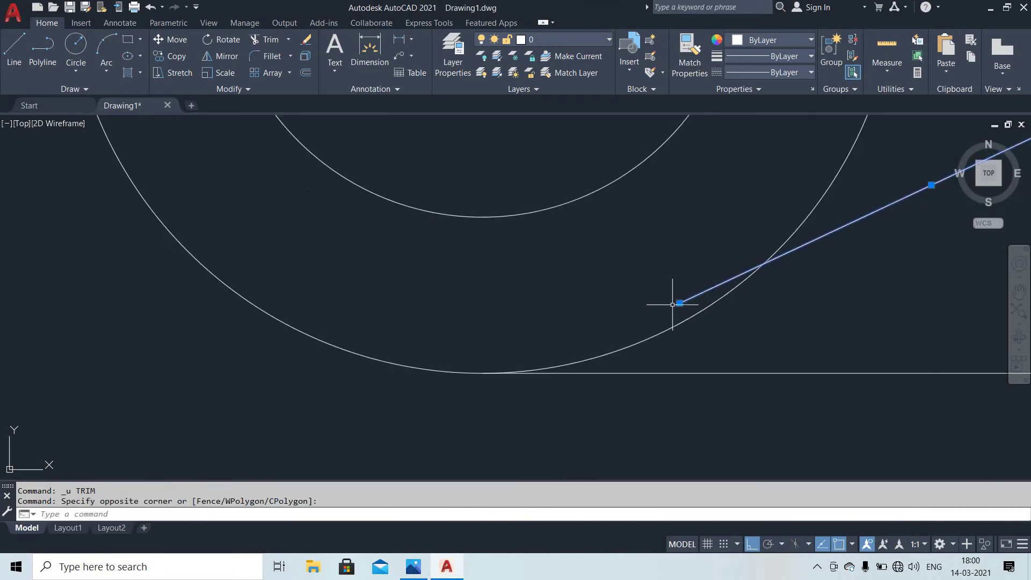
left_click(680, 303)
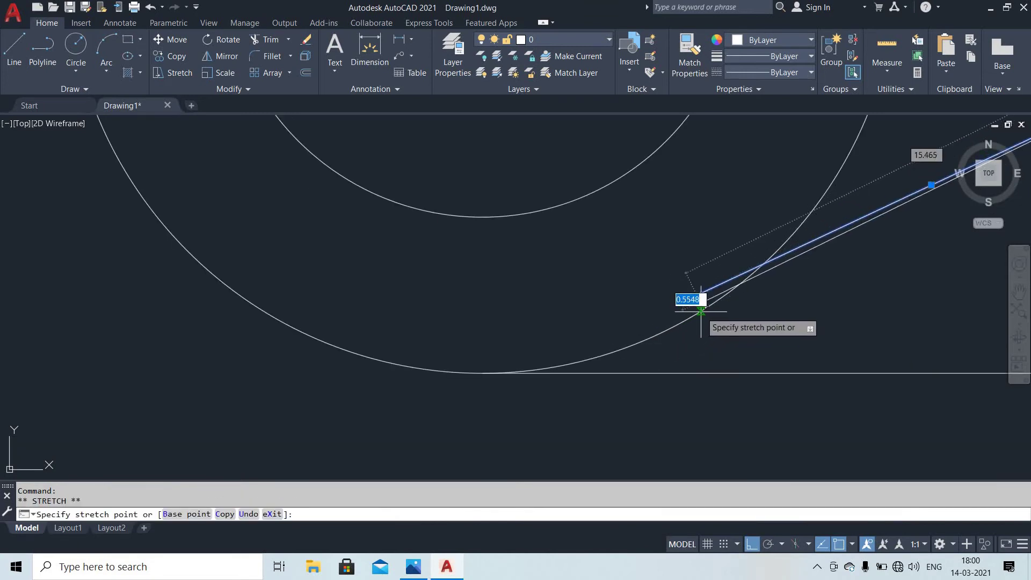
key("Escape")
key("Escape")
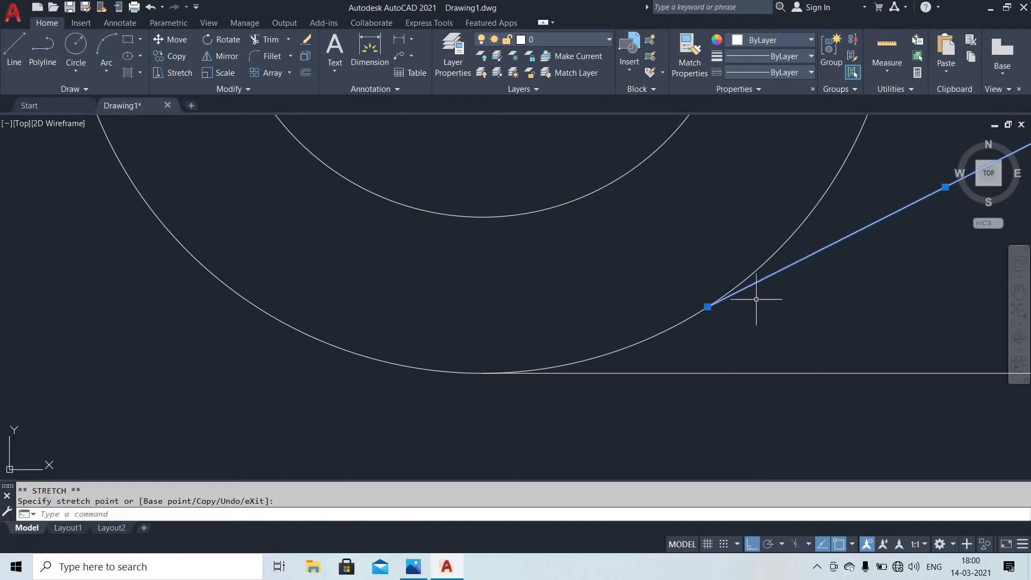
- Examine where the sloped line and the top edge meet the outer circle
scroll(634, 306, "up", 3)
left_click(622, 310)
left_click(599, 221)
scroll(406, 324, "down", 5)
middle_click_drag(409, 324, 554, 305)
scroll(555, 304, "down", 7)
middle_click_drag(577, 304, 576, 316)
key("Escape")
scroll(527, 222, "up", 6)
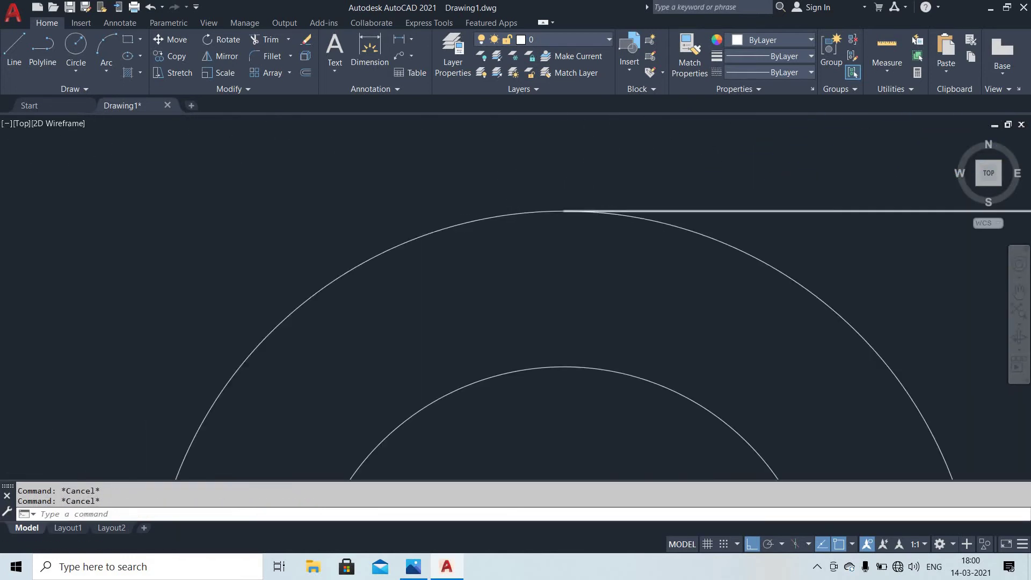
scroll(571, 209, "down", 4)
scroll(656, 299, "down", 2)
- Trim away the outer circle's right-hand arc between the top edge and the sloped line
type("t")
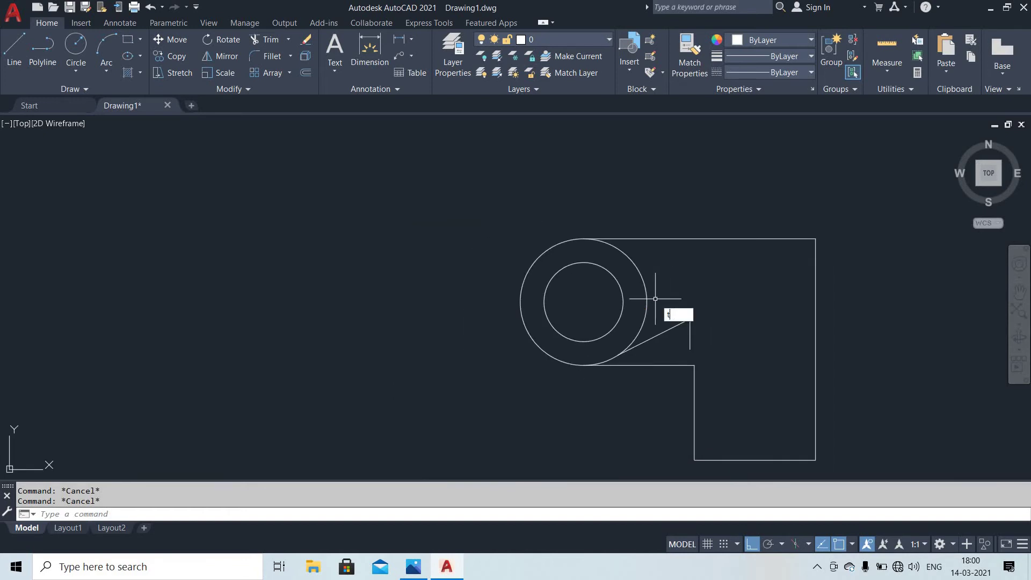
type("r")
key("Return")
scroll(643, 346, "up", 4)
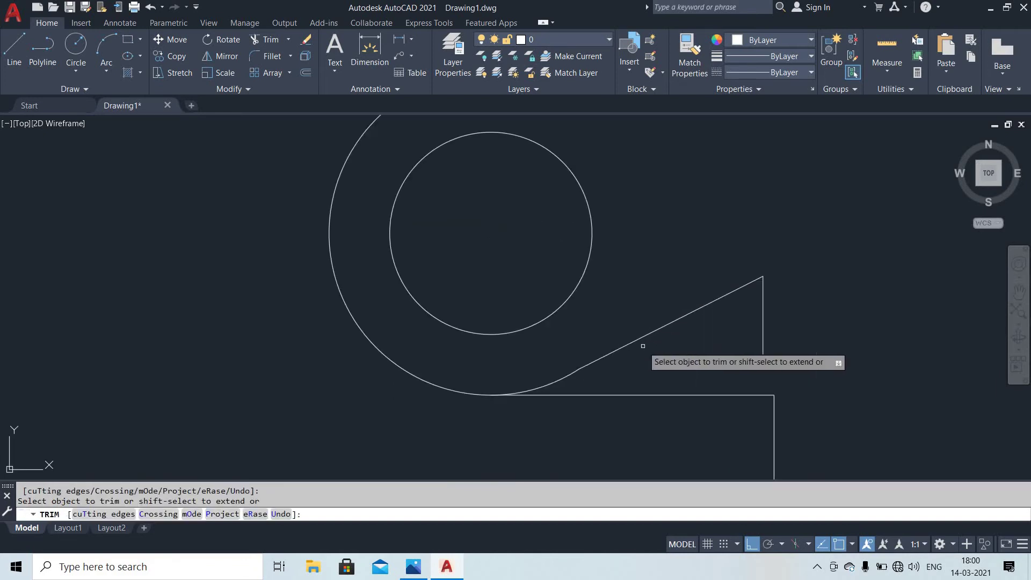
key("Escape")
- Stretch the sloped line's lower endpoint a little further down along the outer arc
left_click(656, 353)
left_click(631, 312)
scroll(614, 357, "up", 8)
middle_click_drag(615, 356, 753, 267)
scroll(663, 288, "down", 2)
middle_click_drag(638, 298, 647, 274)
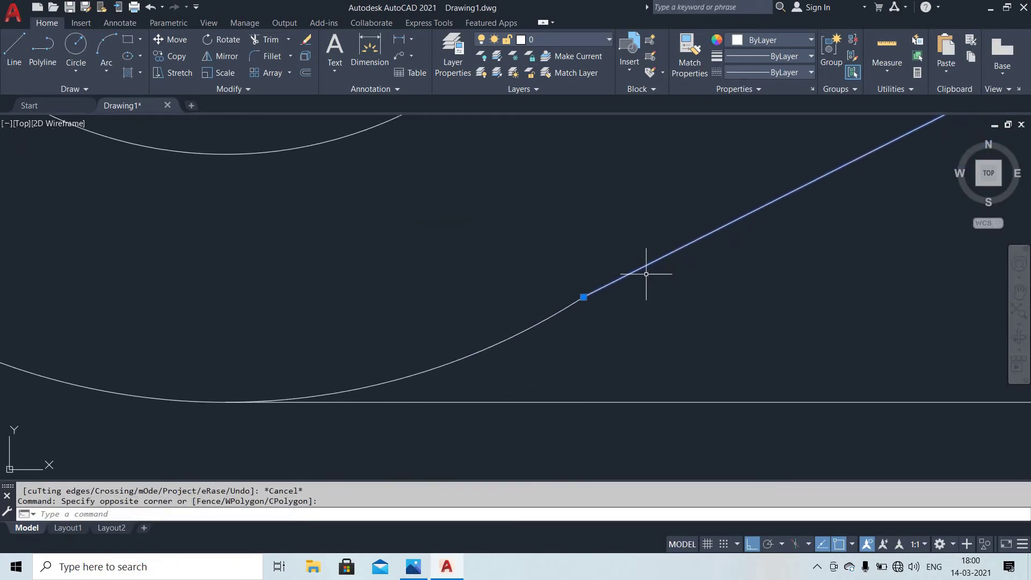
left_click(586, 294)
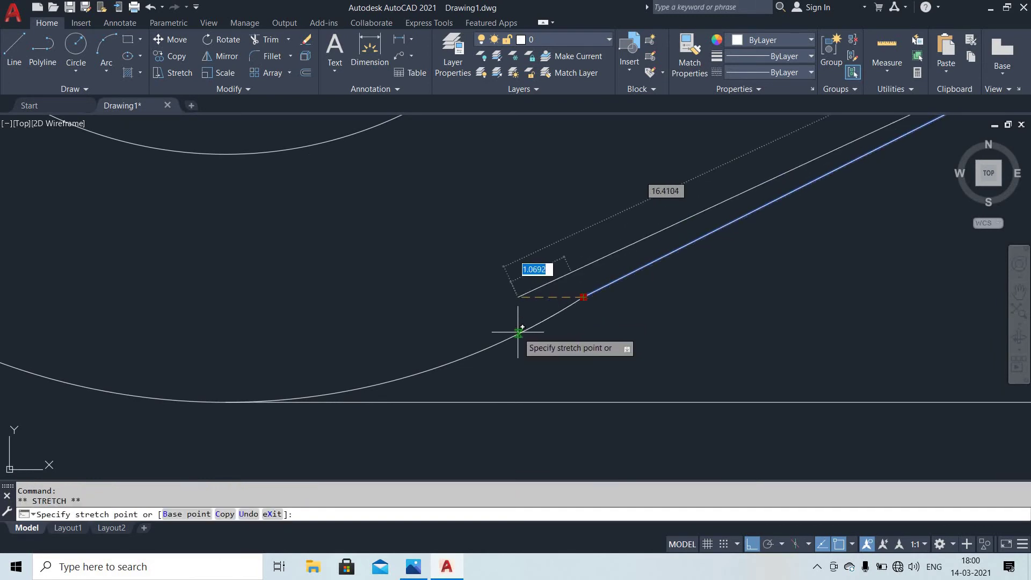
left_click(540, 324)
key("Escape")
- Trim the outer arc's overhang beyond its junction with the sloped line
scroll(641, 331, "up", 3)
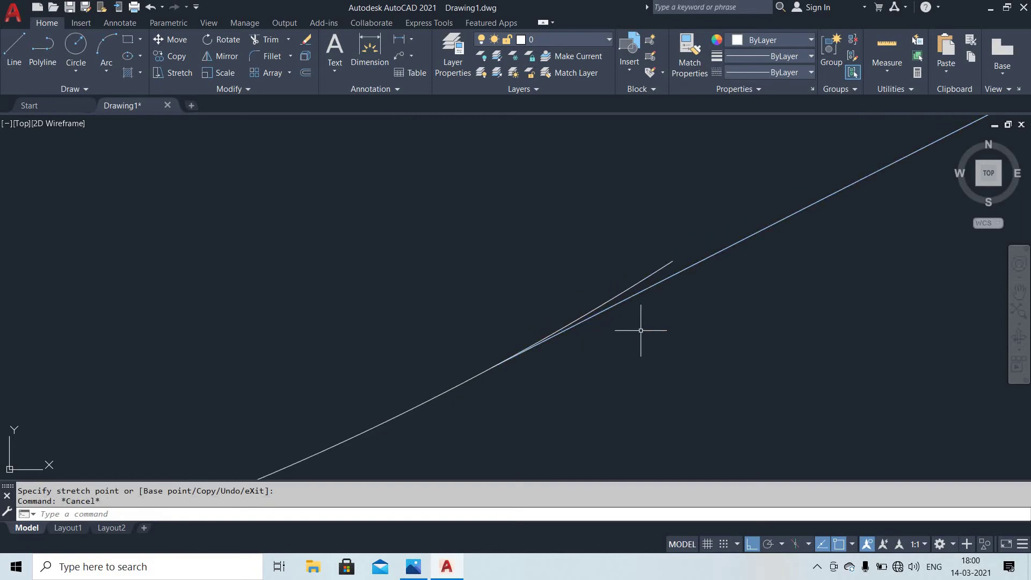
left_click(641, 331)
key("Escape")
type("tr")
key("Return")
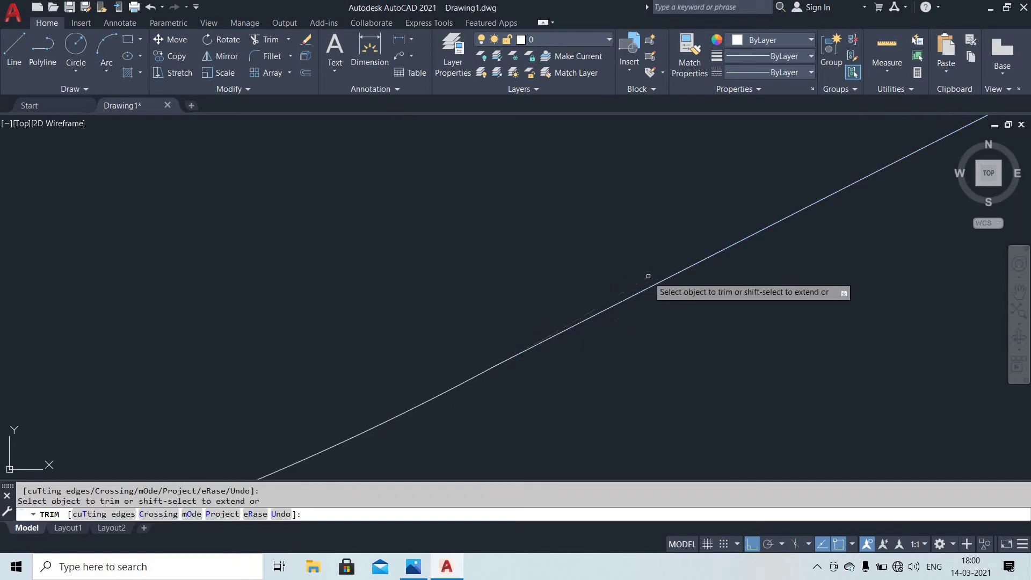
scroll(604, 348, "down", 3)
middle_click_drag(604, 348, 594, 308)
left_click(720, 347)
left_click(665, 199)
left_click(666, 201)
key("Escape")
left_click(681, 302)
left_click(629, 206)
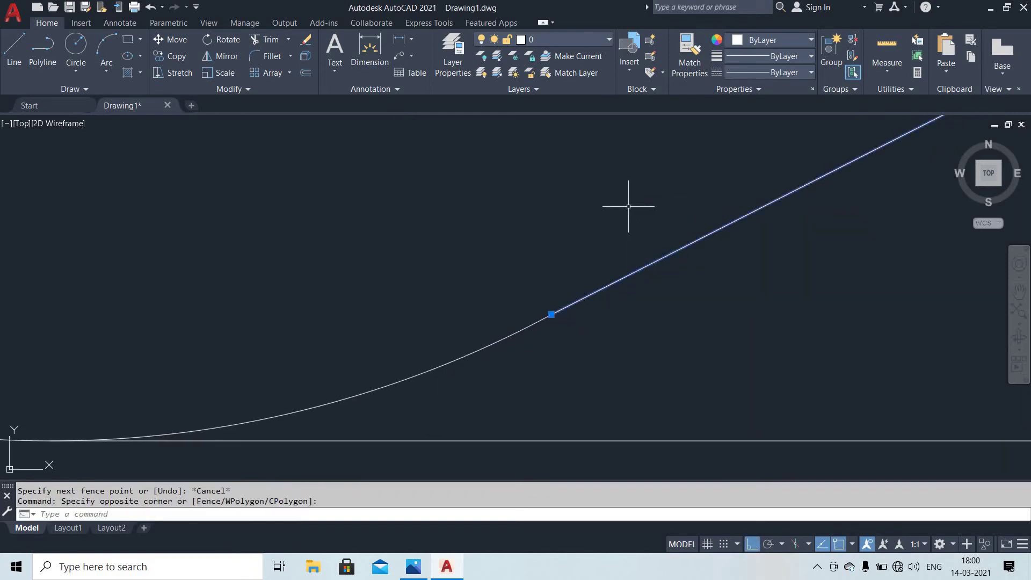
key("Escape")
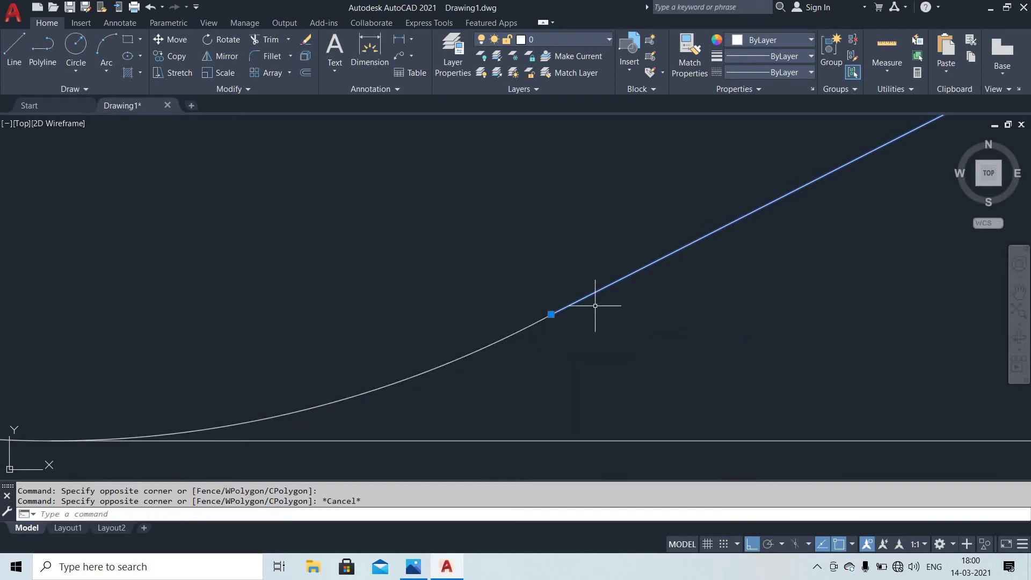
left_click(581, 307)
left_click(553, 314)
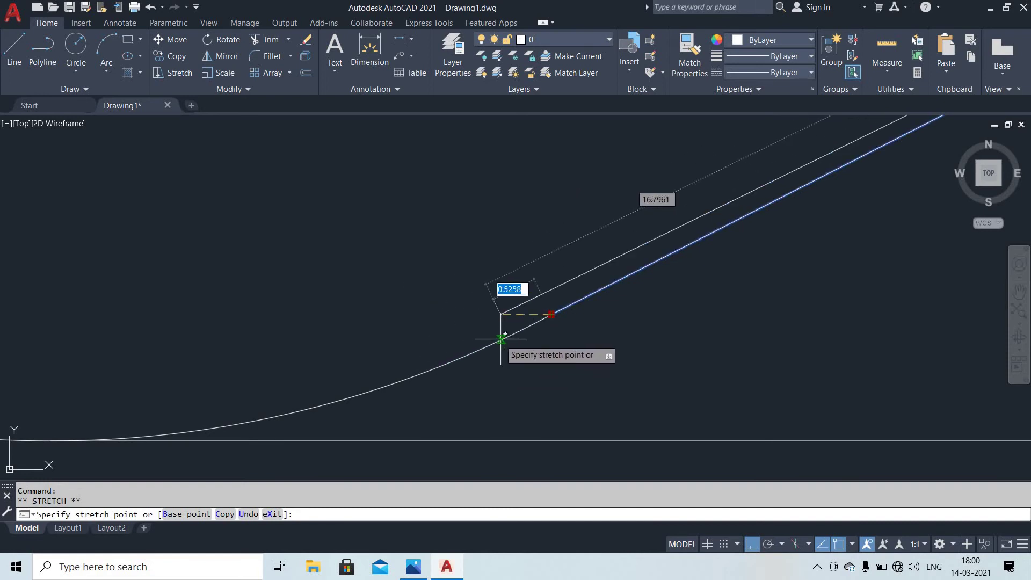
scroll(535, 322, "up", 2)
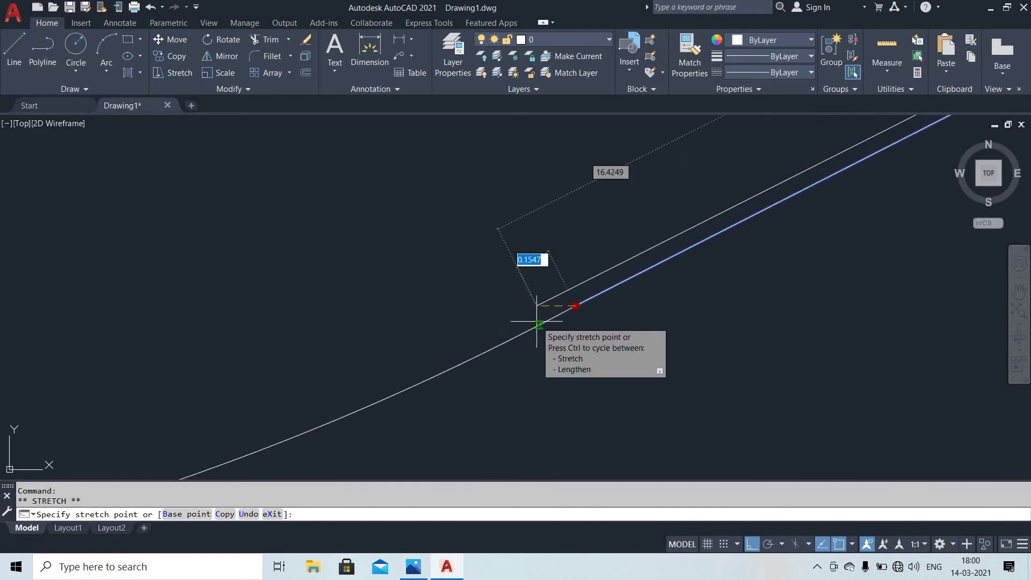
scroll(538, 327, "down", 4)
key("Escape")
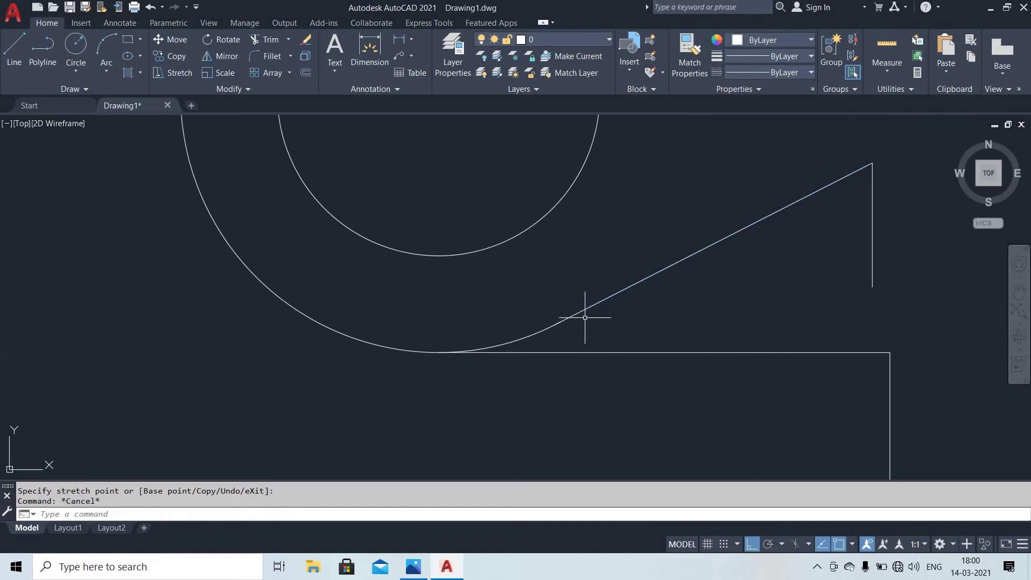
- Stretch the sloped line's lower endpoint up to the end of the outer arc
scroll(587, 316, "up", 3)
left_click(623, 316)
left_click(594, 249)
left_click(501, 357)
left_click(431, 297)
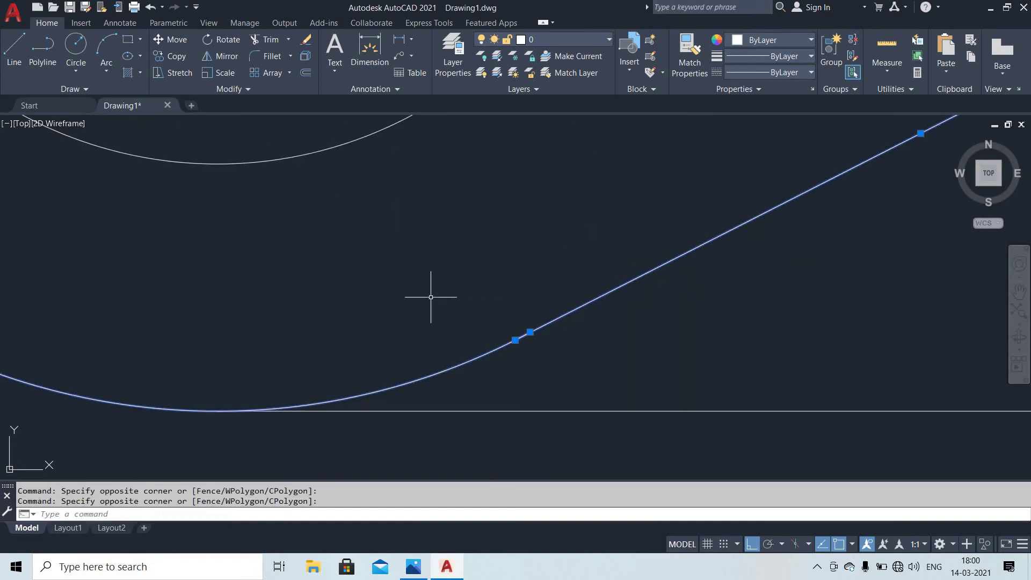
scroll(535, 349, "up", 5)
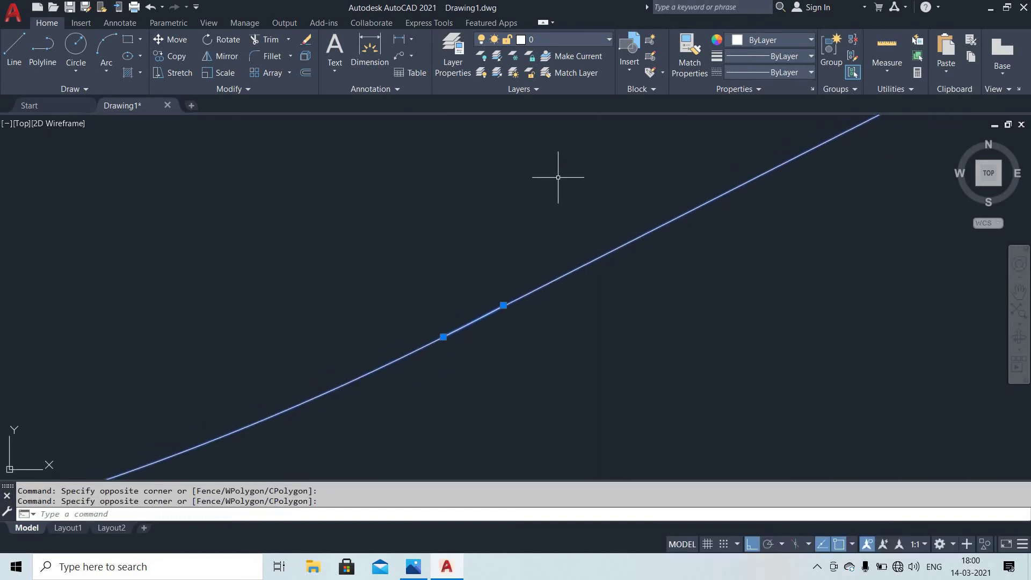
key("Escape")
key("Escape")
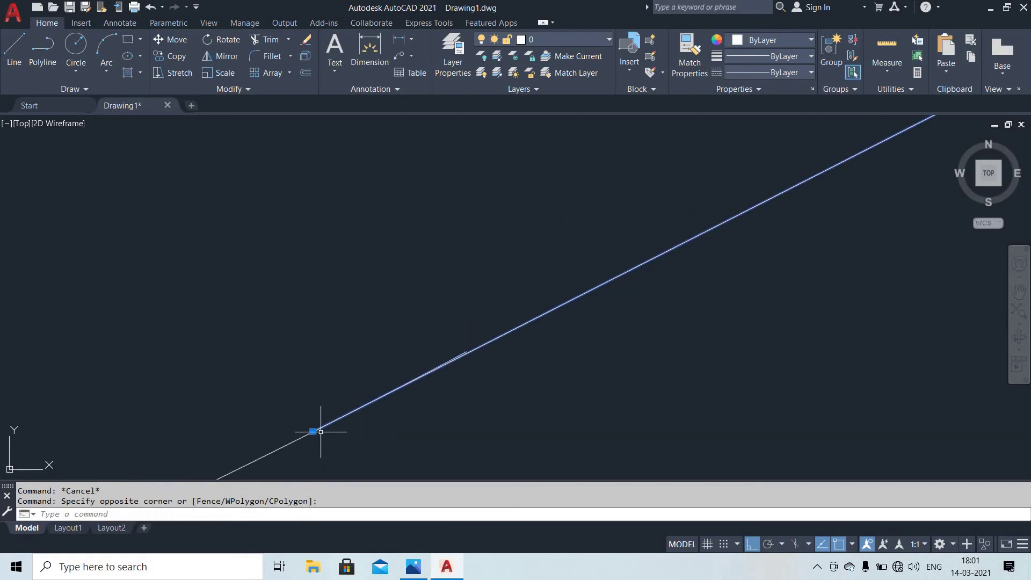
left_click(315, 431)
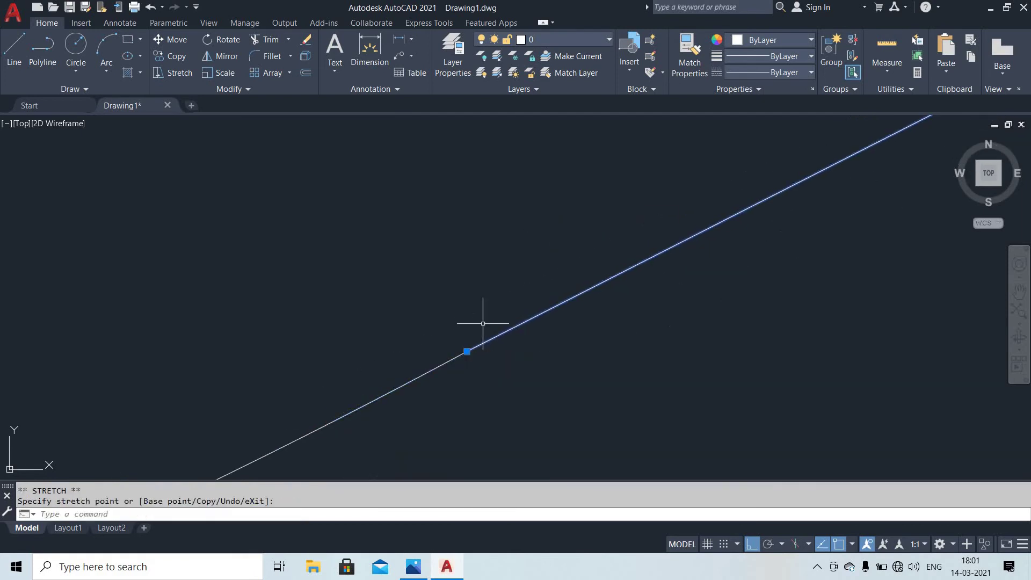
key("Escape")
- Stretch the sloped line's lower endpoint down to a point along the outer arc, before the arc's end
scroll(493, 337, "down", 3)
scroll(578, 309, "down", 2)
middle_click_drag(578, 309, 571, 278)
left_click(598, 314)
left_click(585, 247)
key("Escape")
left_click(592, 292)
left_click(580, 241)
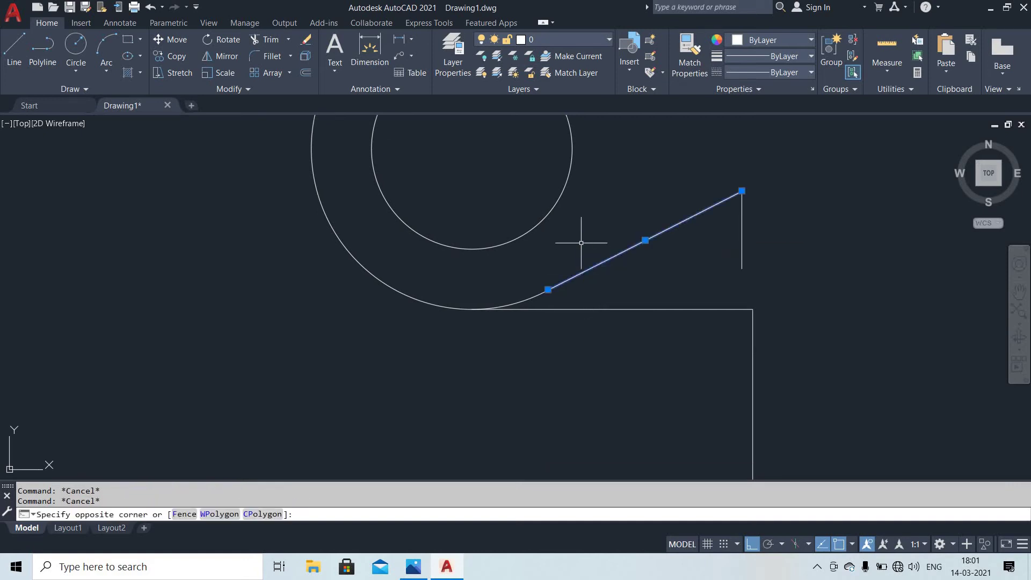
scroll(569, 279, "up", 4)
left_click(514, 308)
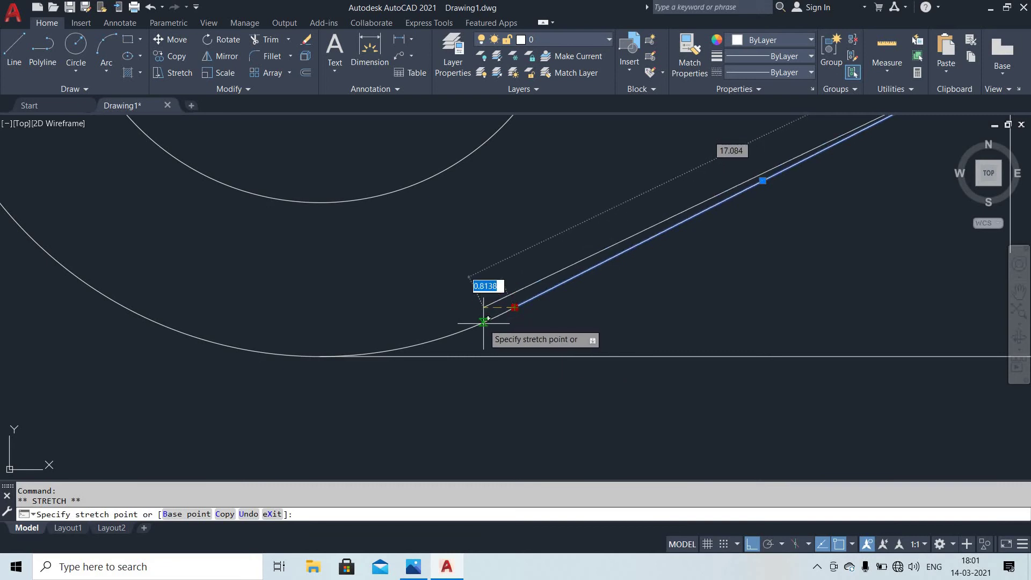
left_click(488, 320)
scroll(550, 301, "up", 4)
key("Escape")
- Examine how the sloped line and the outer arc overlap near their junction
scroll(446, 332, "down", 4)
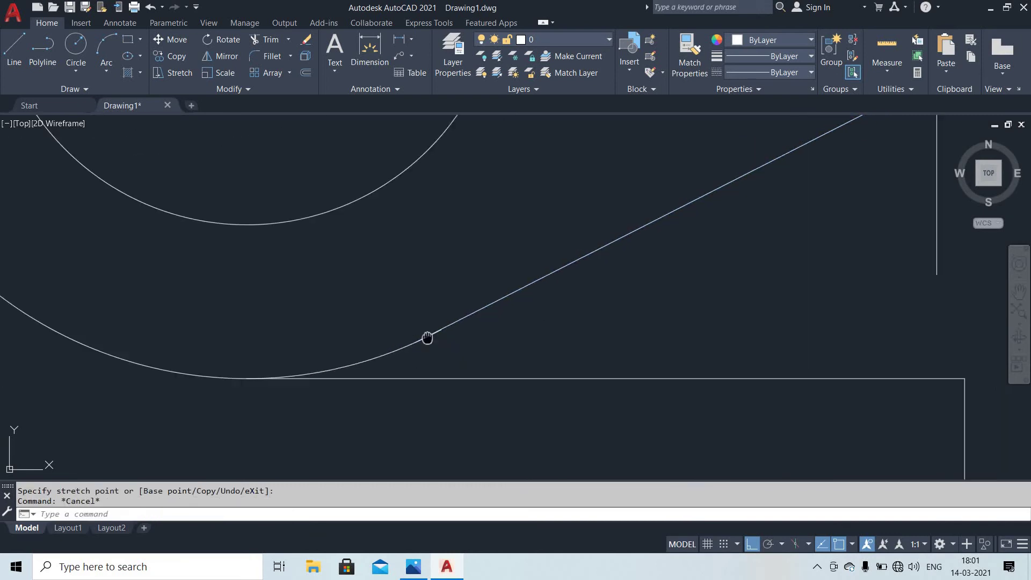
scroll(439, 330, "up", 6)
scroll(481, 323, "down", 3)
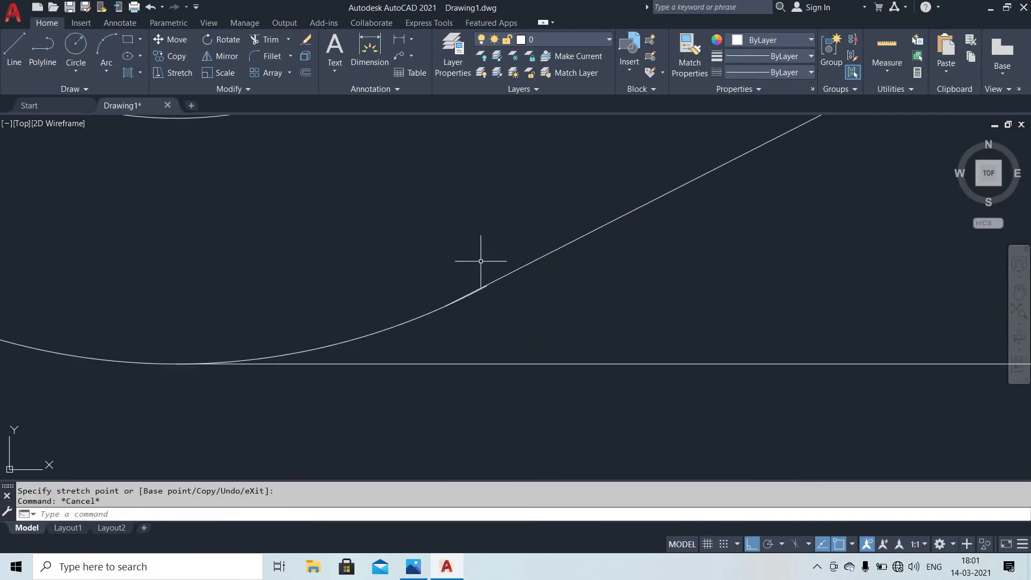
scroll(497, 270, "up", 2)
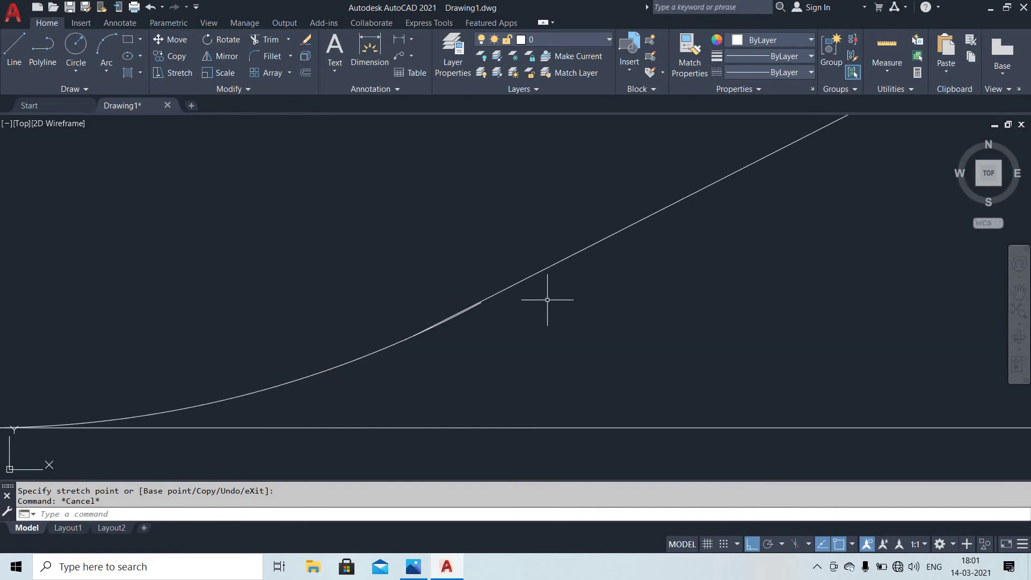
key("ctrl+z")
left_click(500, 294)
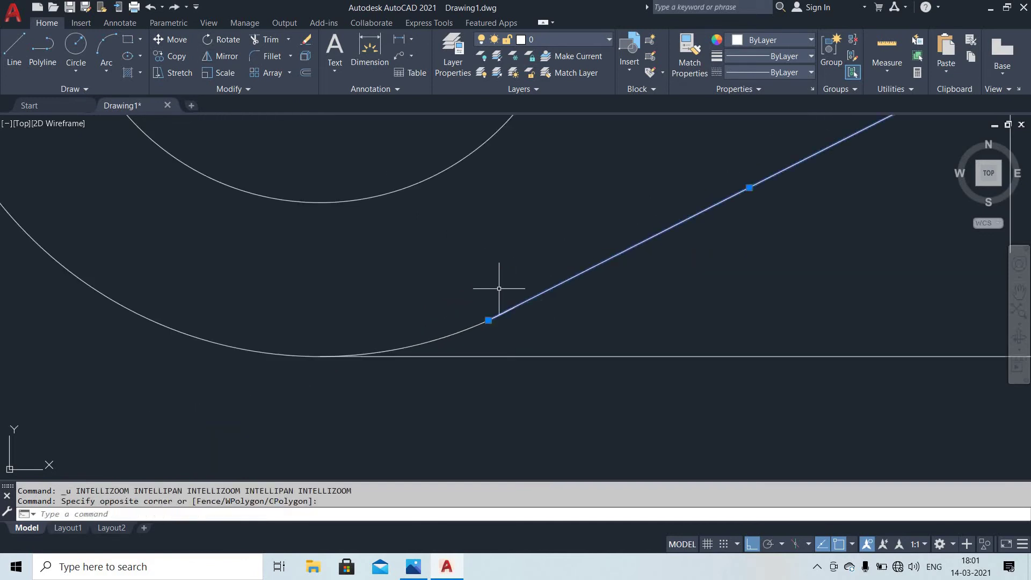
scroll(500, 294, "up", 3)
key("Escape")
key("Escape")
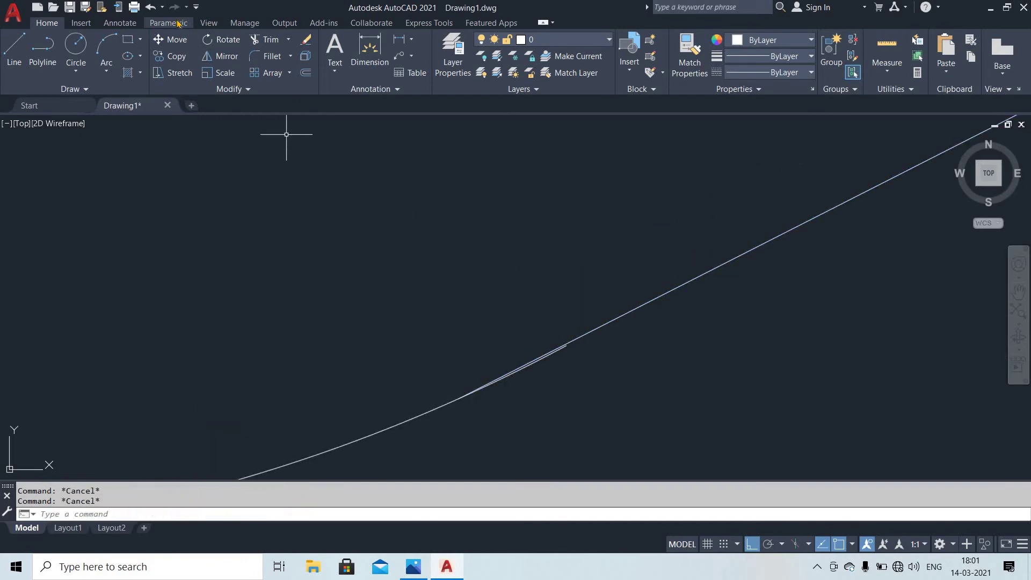
- Try a Tangent constraint between the outer arc and the sloped line, and undo it
left_click(177, 23)
left_click(654, 358)
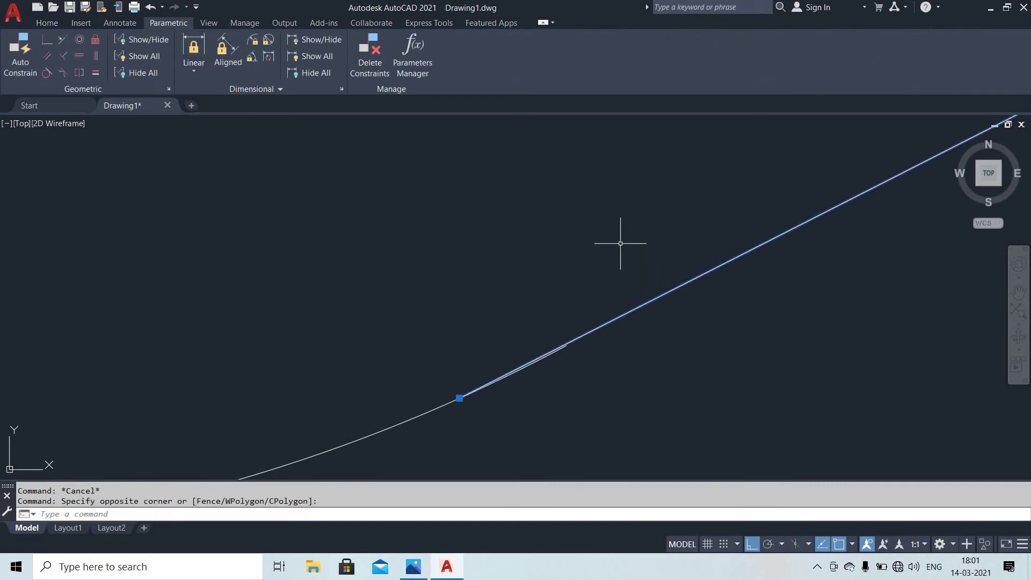
left_click(435, 431)
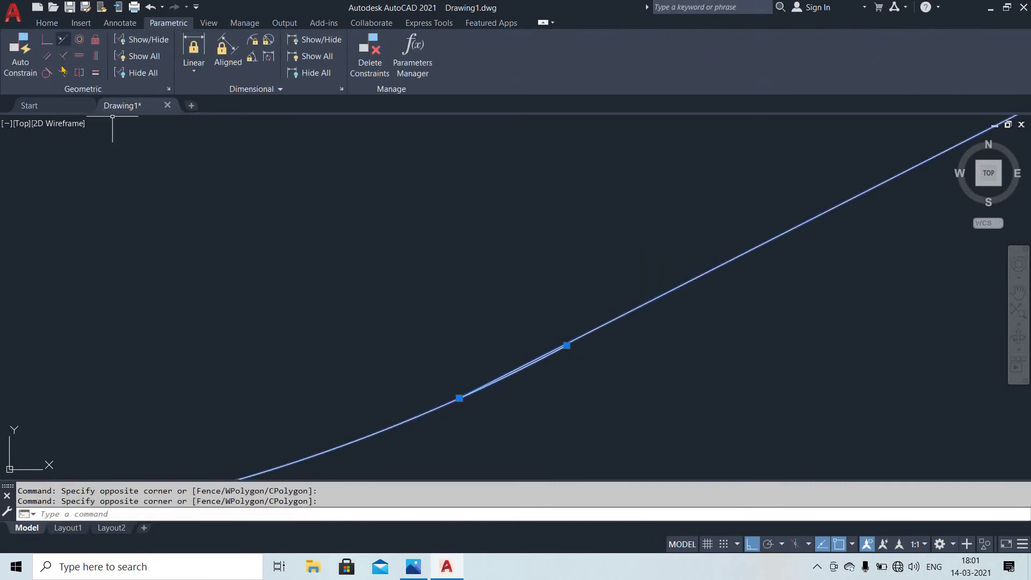
left_click(46, 73)
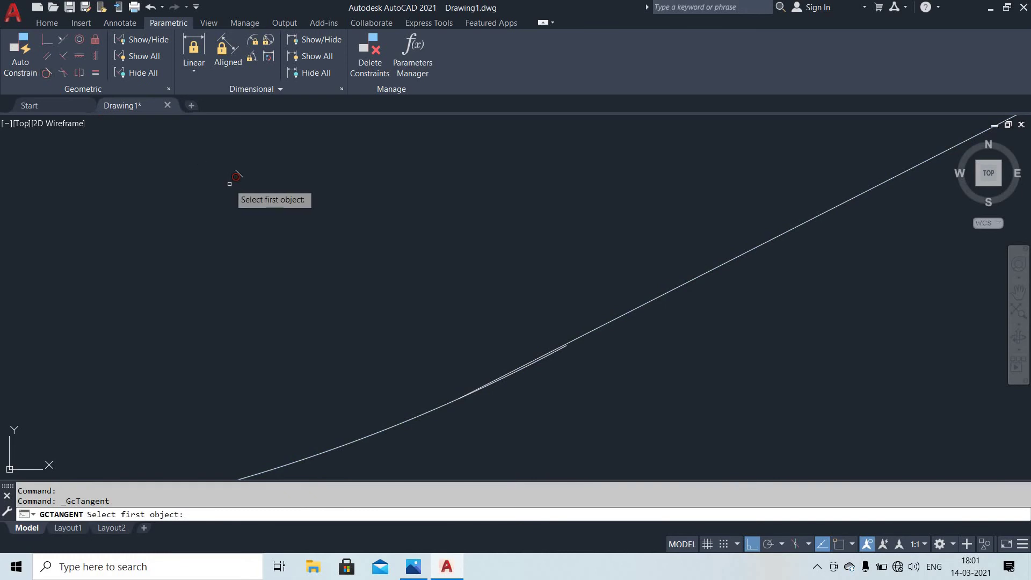
left_click(448, 401)
left_click(604, 324)
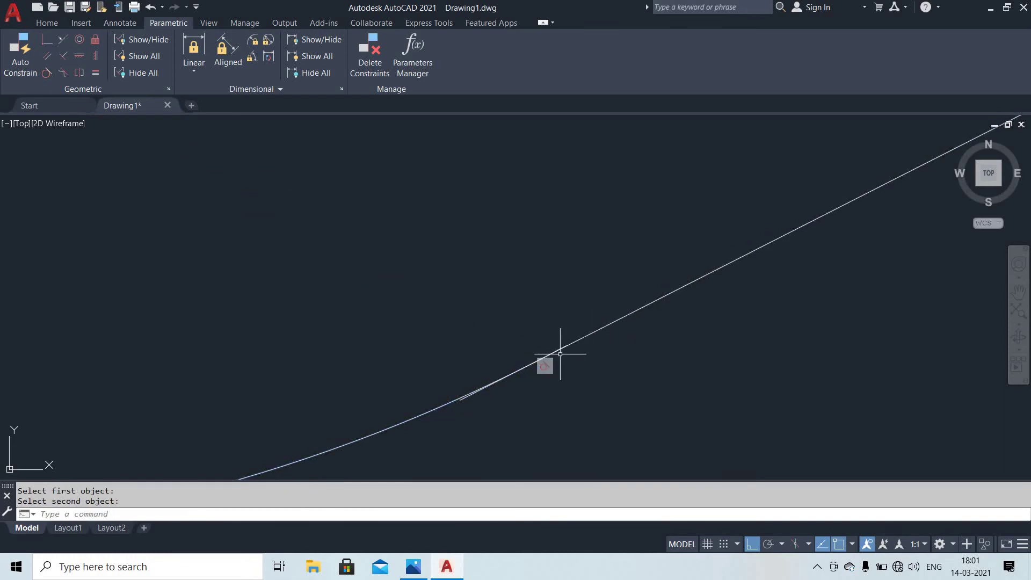
mouse_move(527, 376)
middle_mouse_down()
mouse_move(571, 347)
mouse_move(565, 293)
middle_mouse_up()
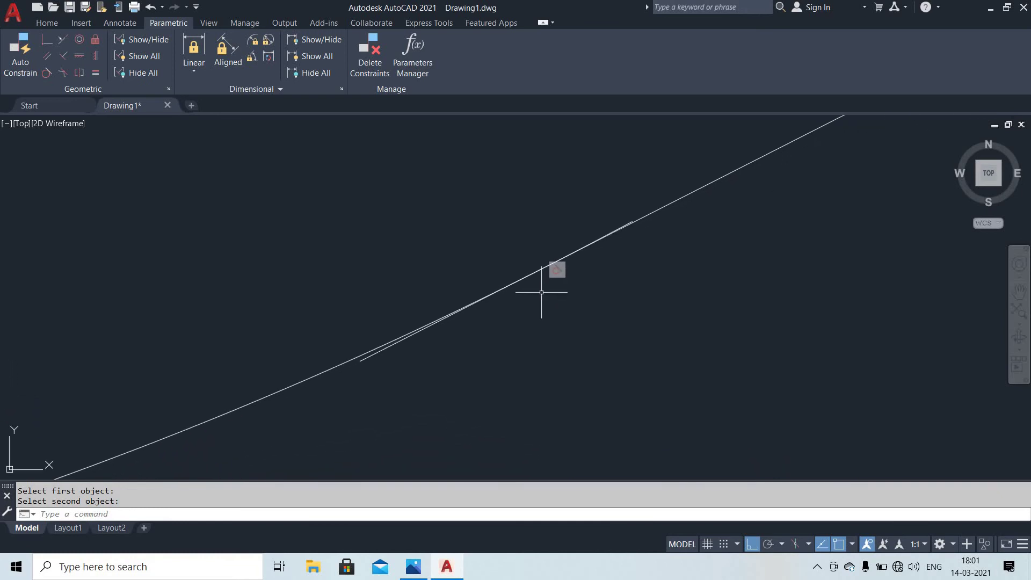
key("ctrl+z")
key("ctrl+z")
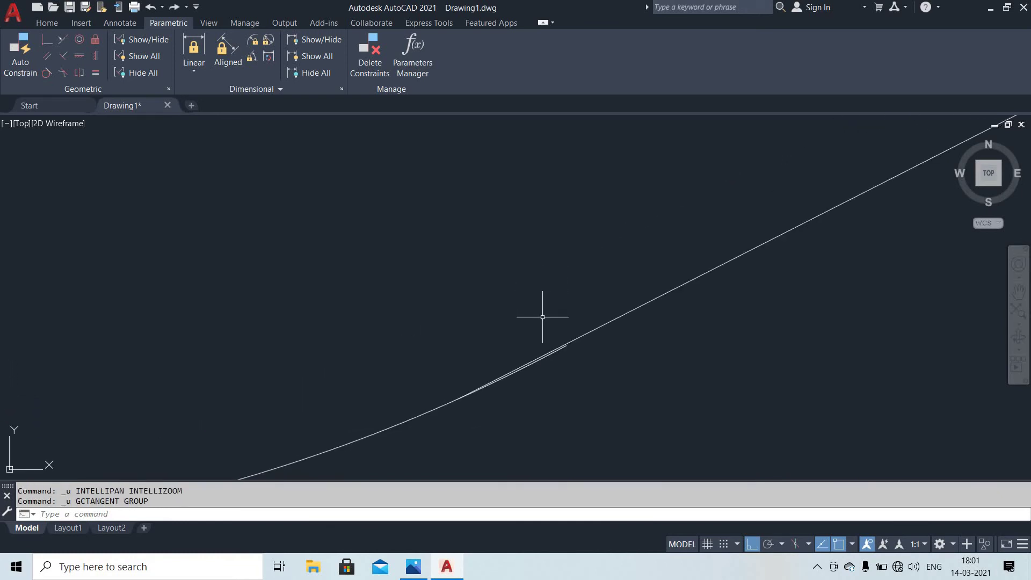
- Constrain the sloped line tangent to the outer arc
middle_click_drag(531, 475, 514, 377)
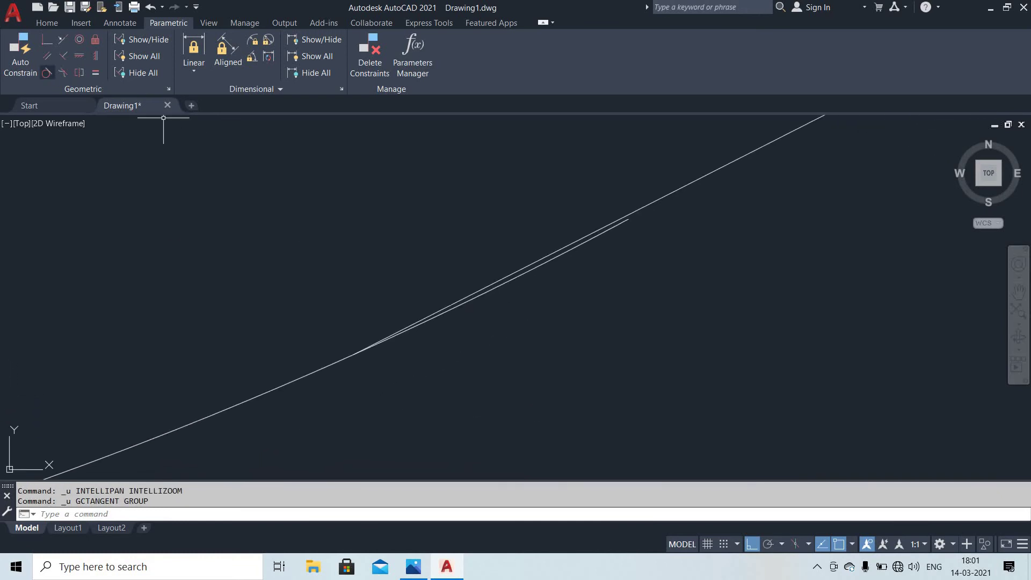
left_click(305, 374)
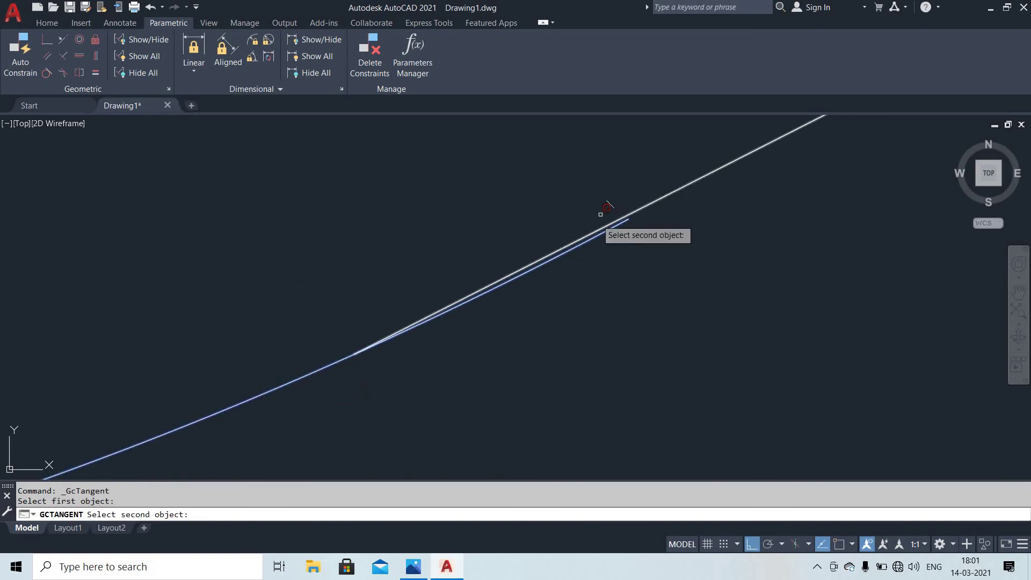
left_click(645, 205)
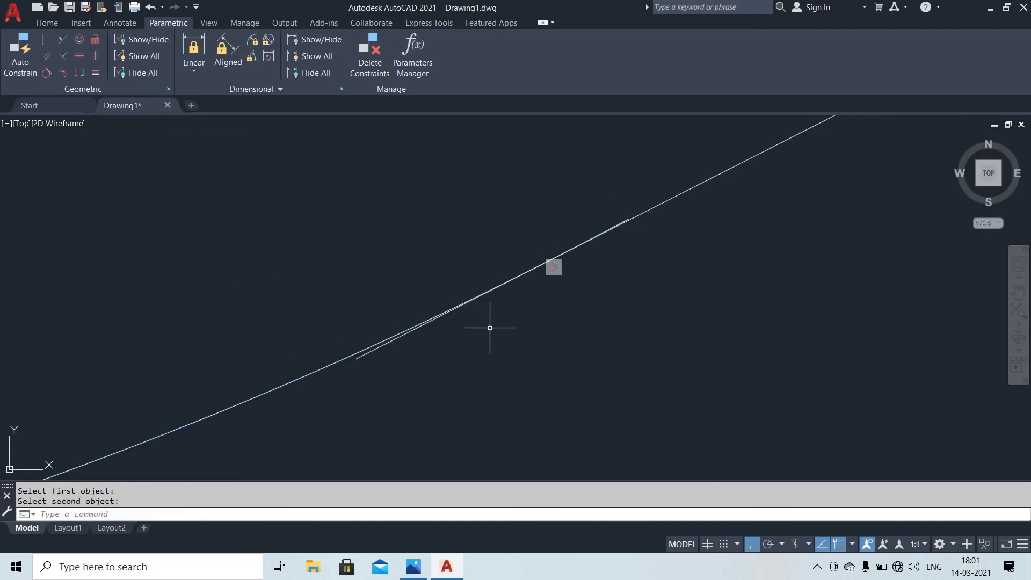
scroll(534, 280, "up", 4)
key("Escape")
scroll(375, 357, "down", 3)
key("Escape")
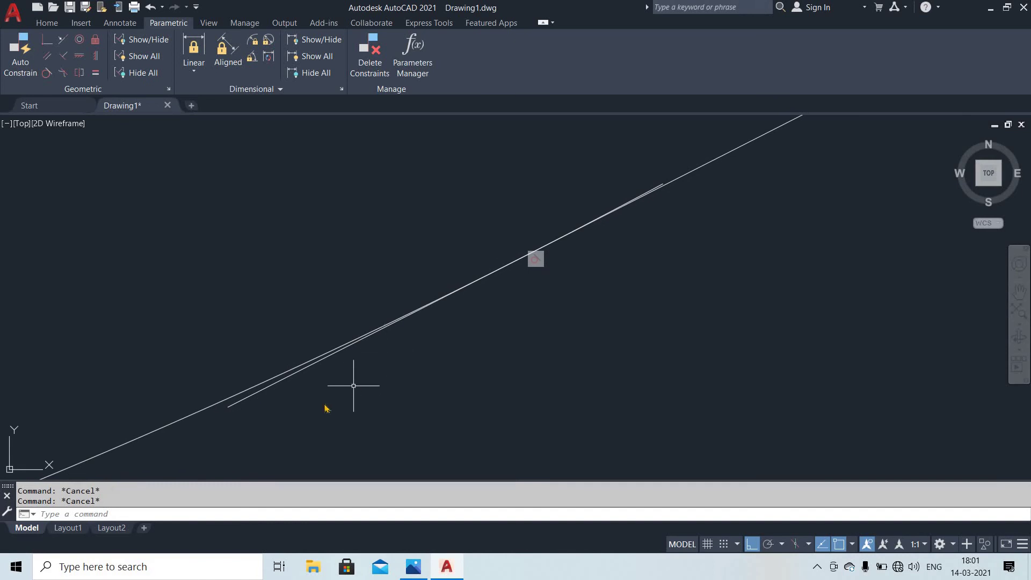
- Trim the sloped line's lower overhang beyond the outer arc
key("Return")
left_click(247, 398)
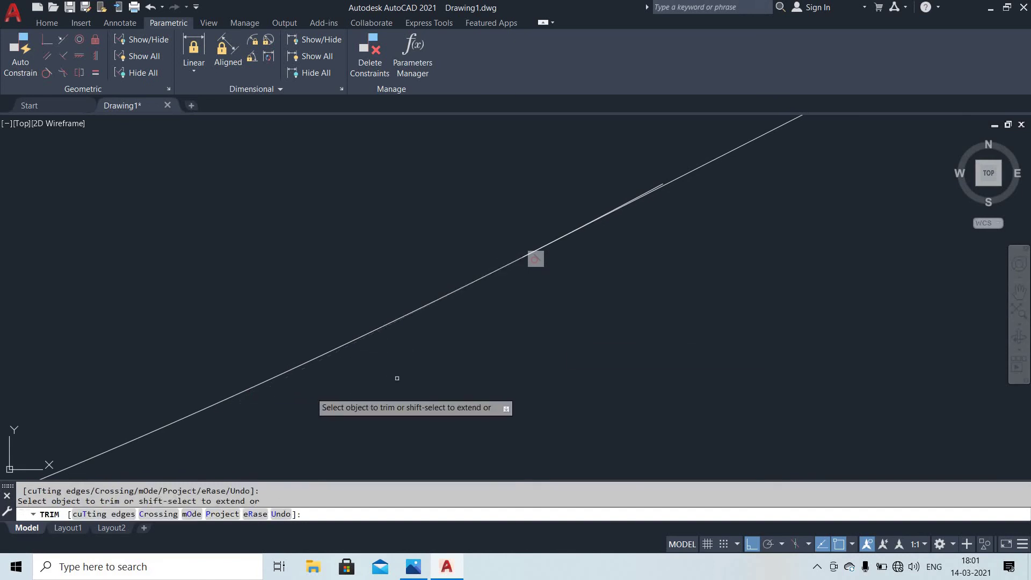
key("Escape")
scroll(539, 230, "down", 5)
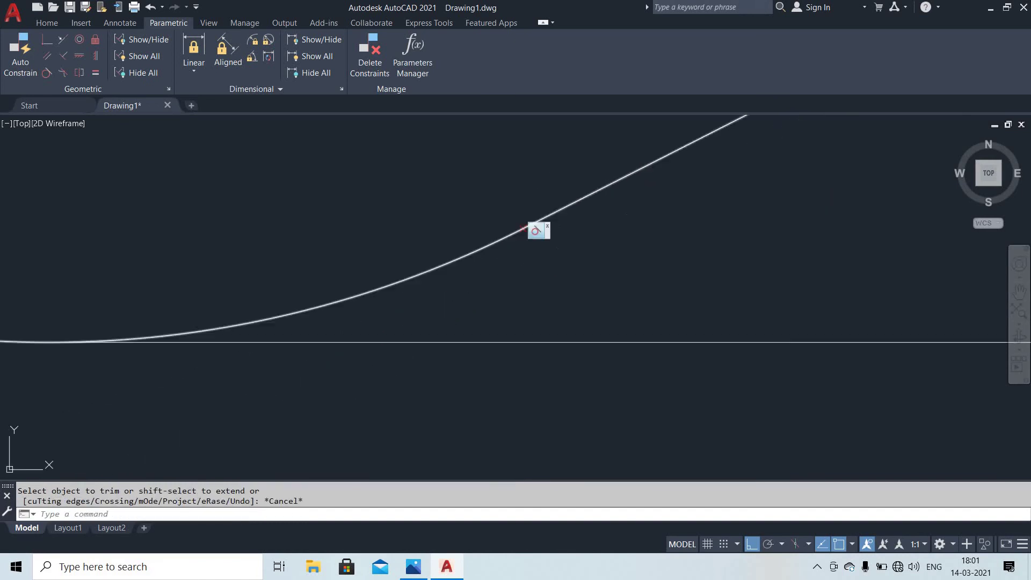
scroll(667, 283, "down", 5)
scroll(650, 261, "up", 2)
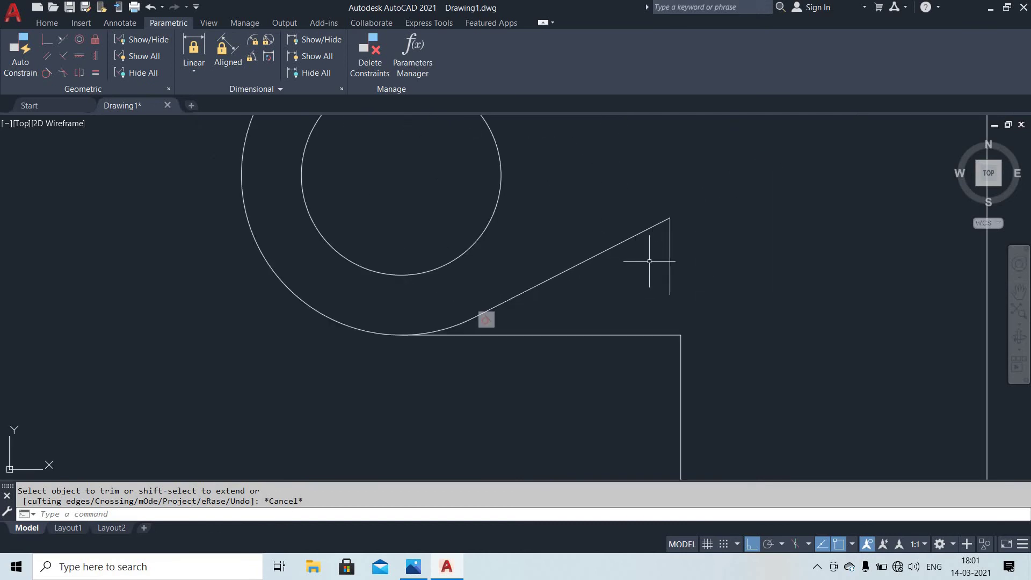
left_click(651, 270)
key("Escape")
middle_click_drag(732, 258, 668, 284)
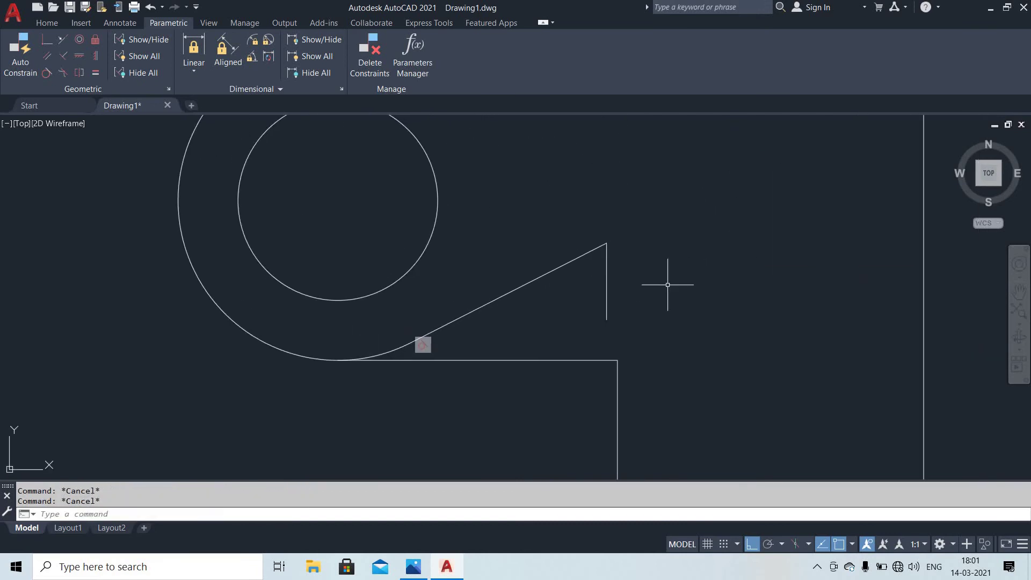
left_click(581, 310)
left_click(551, 220)
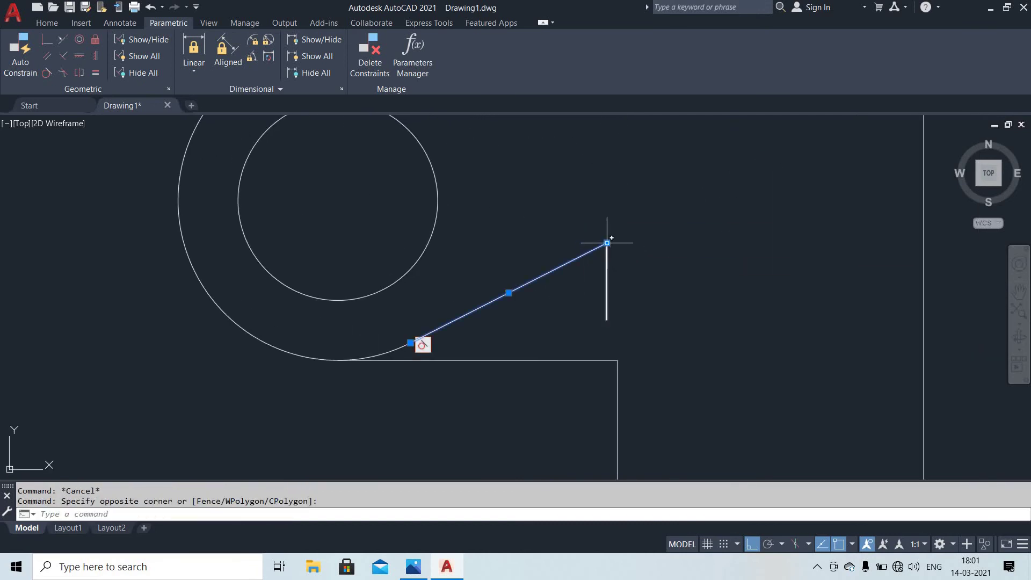
left_click(607, 243)
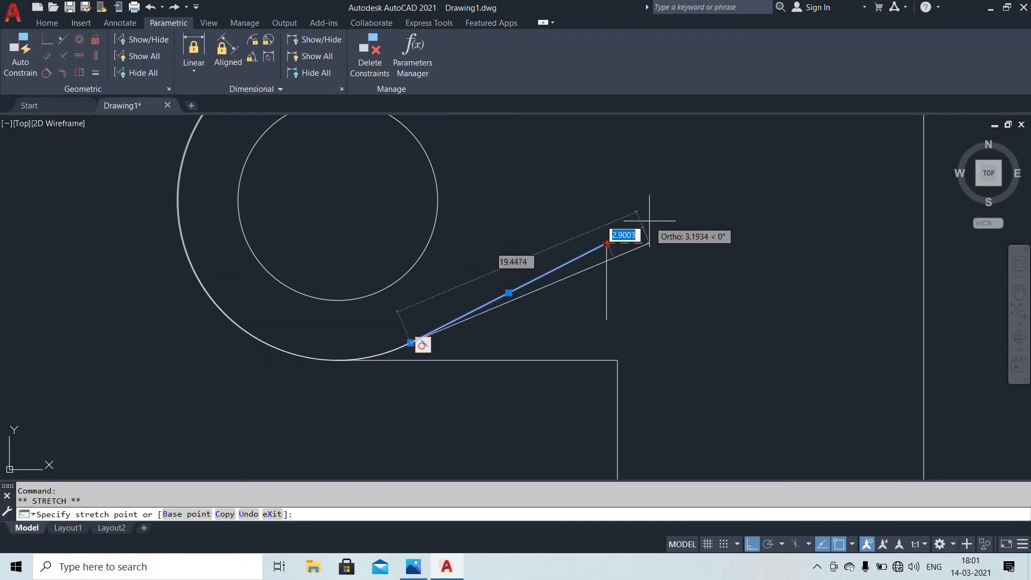
key("Escape")
key("Escape")
- Draw a vertical helper line a short distance to the right of the sloped line's upper end
type("l")
key("Return")
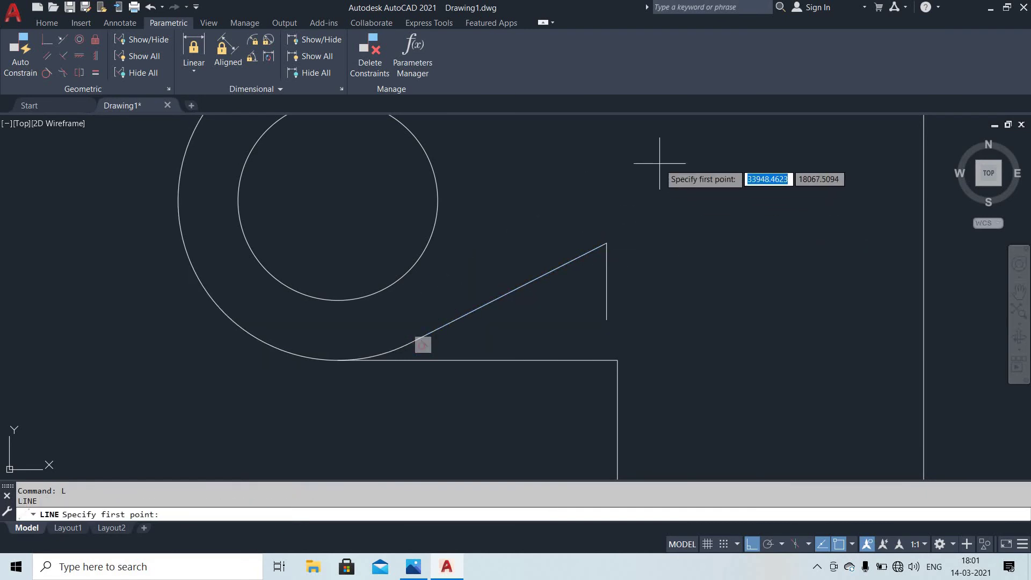
left_click(661, 162)
left_click(670, 326)
key("Escape")
- Extend the upper end of the sloped line to the vertical helper line
type("ex")
key("Return")
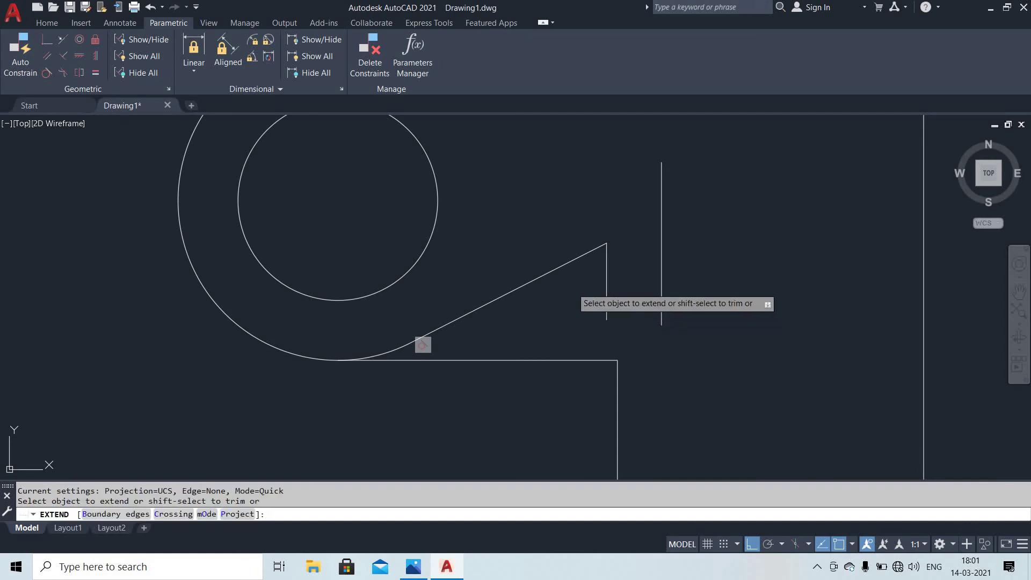
left_click(580, 257)
key("Escape")
- Erase the two vertical helper lines near the upper end of the sloped line
left_click(716, 299)
left_click(610, 285)
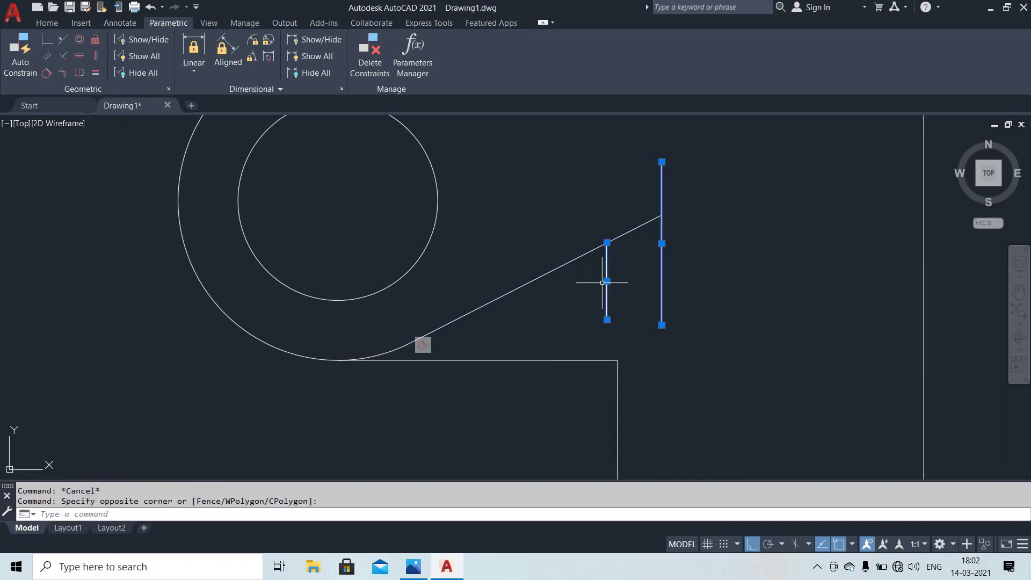
type("e")
key("Return")
scroll(638, 262, "down", 2)
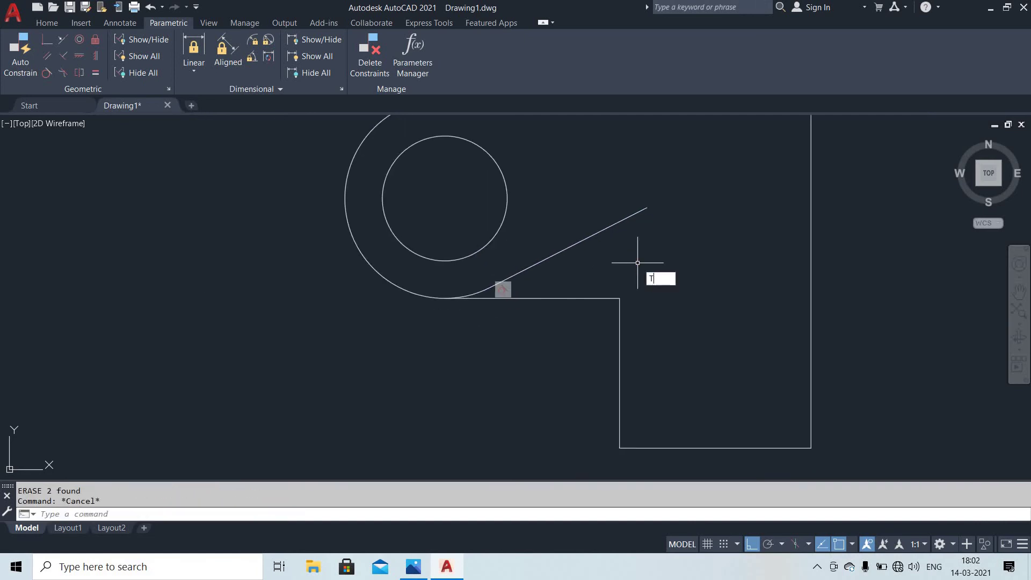
- Join the sloped line and the leg's inner vertical edge into a sharp corner using Fillet with radius 0
type("ex")
key("Escape")
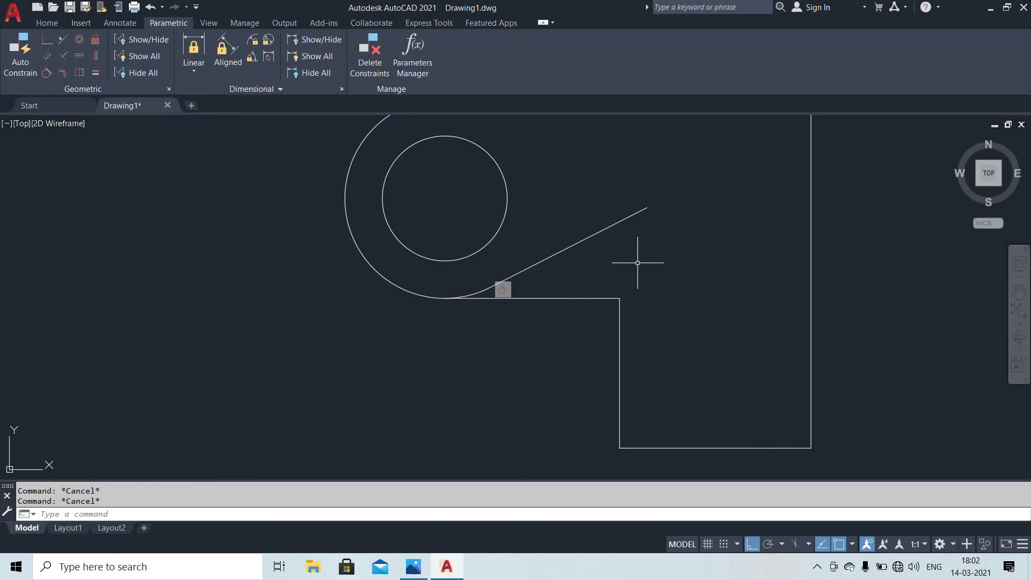
key("Return")
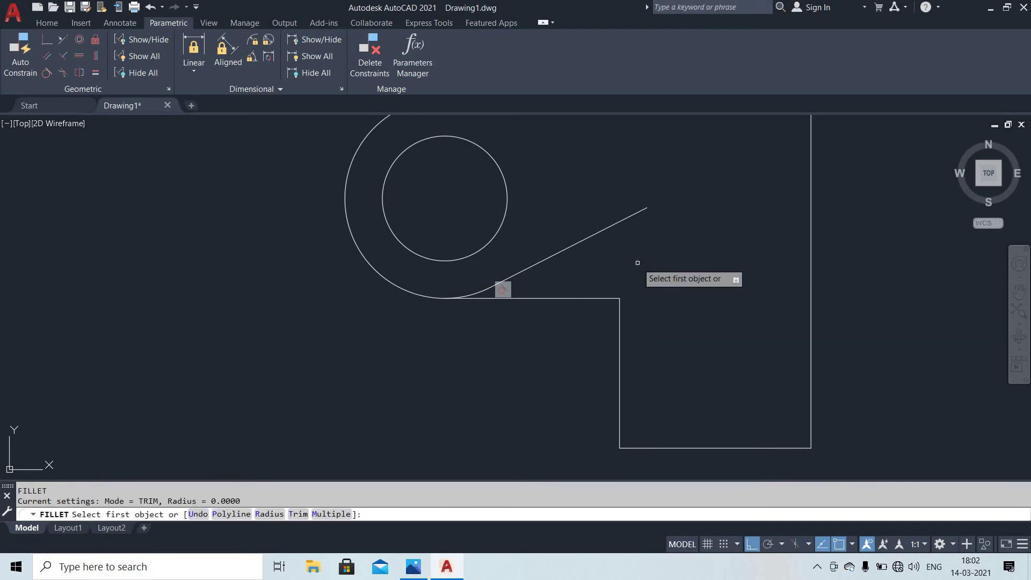
type("r")
key("Return")
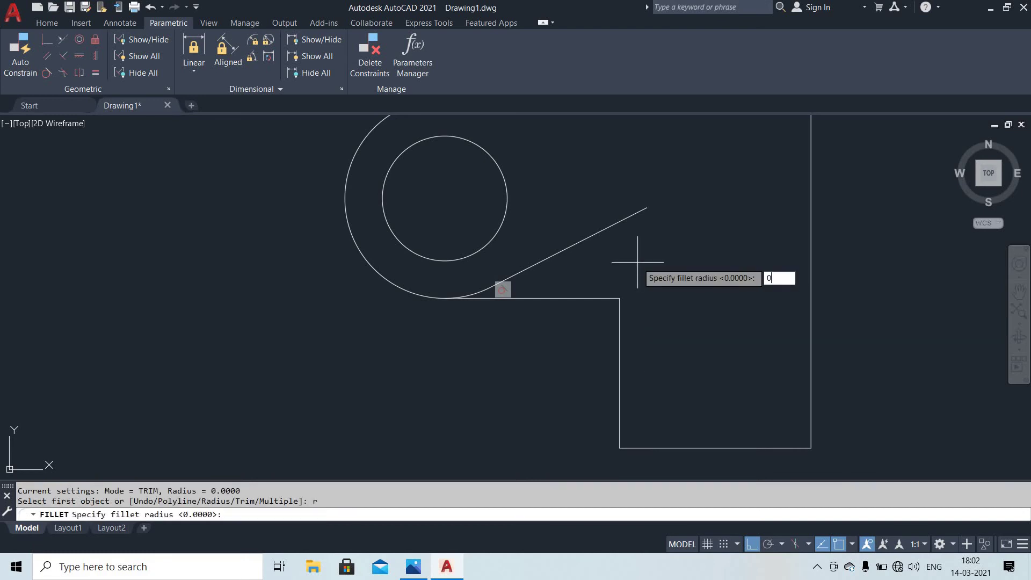
key("Return")
left_click(619, 320)
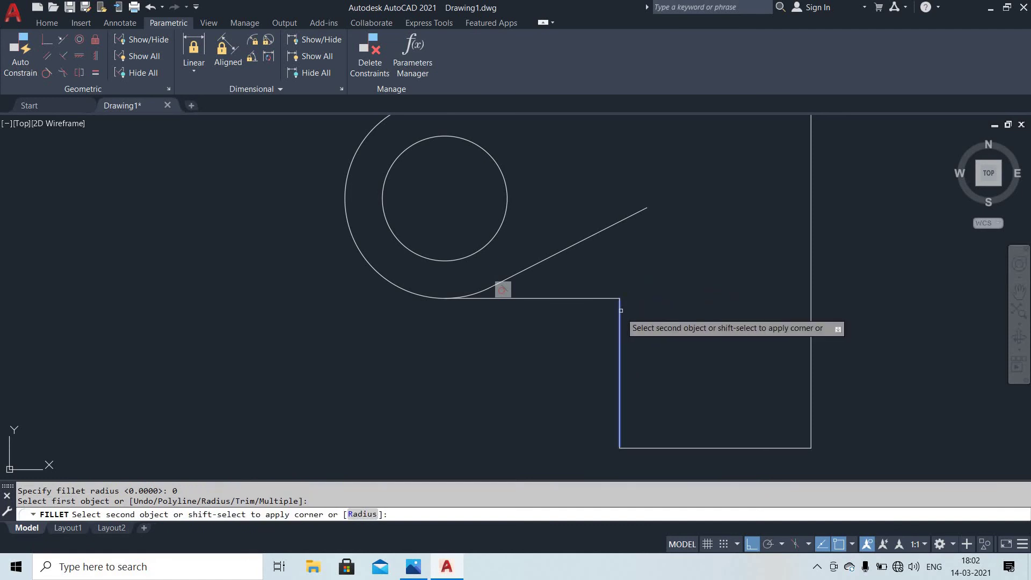
left_click(622, 220)
middle_click_drag(649, 319, 661, 319)
key("Escape")
- Erase the leftover horizontal line between the outer arc's lowest point and the leg's inner vertical edge
left_click(618, 337)
left_click(580, 280)
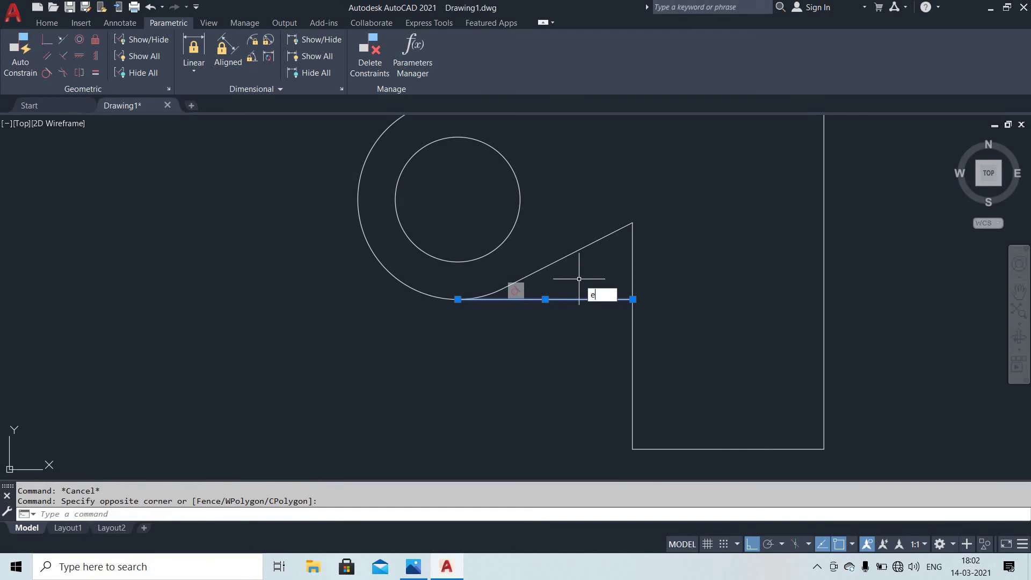
middle_click_drag(666, 262, 641, 303)
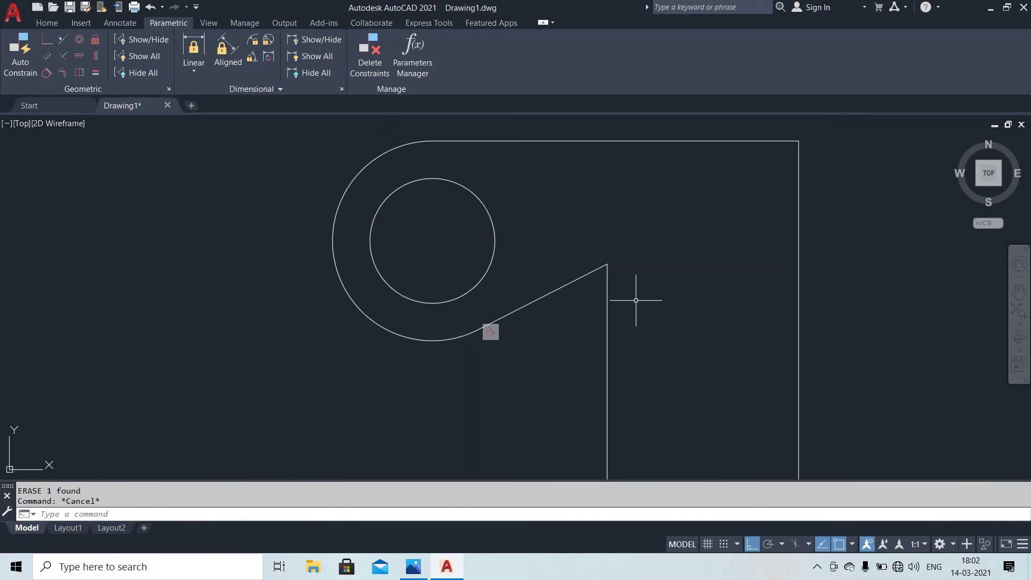
- Check the reference image 34.PNG and fillet the corner between the sloped line and the inner vertical edge with radius 5
key("alt+Tab")
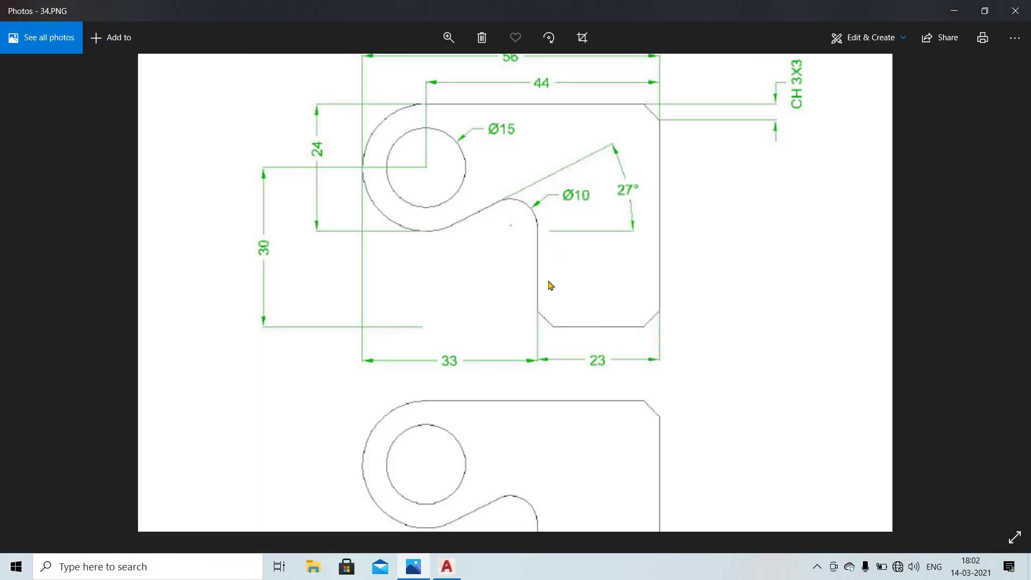
scroll(550, 286, "up", 1)
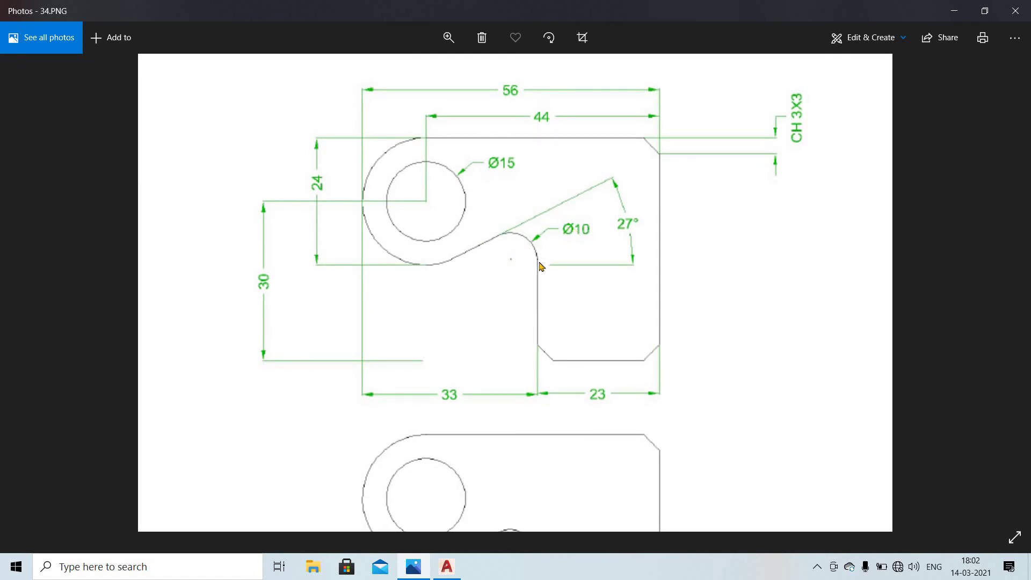
key("alt+Tab")
mouse_move(664, 291)
middle_mouse_down()
mouse_move(620, 252)
mouse_move(610, 291)
middle_mouse_up()
scroll(612, 297, "down", 5)
key("Return")
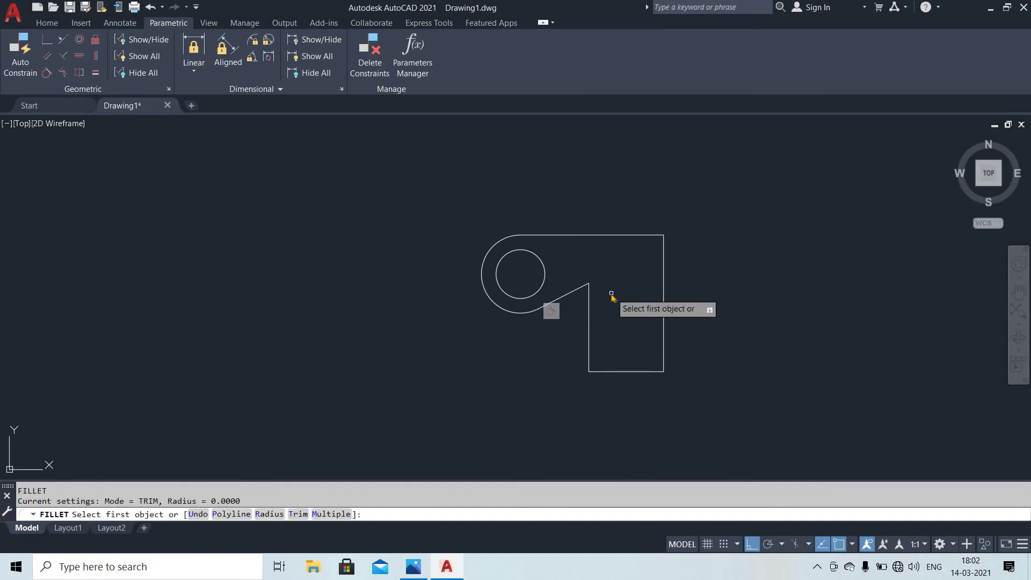
key("Return")
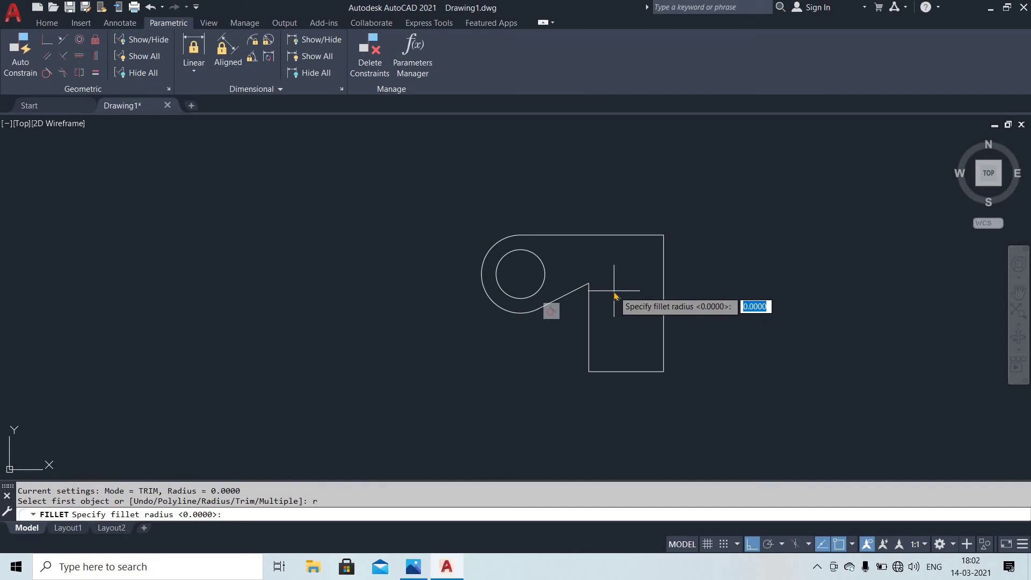
key("Return")
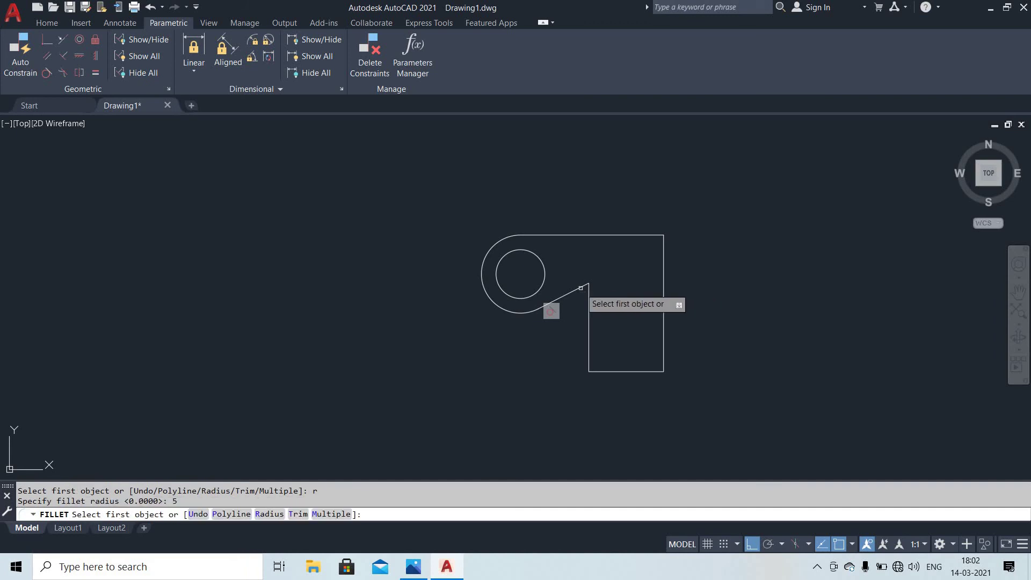
left_click(582, 290)
left_click(589, 308)
key("Escape")
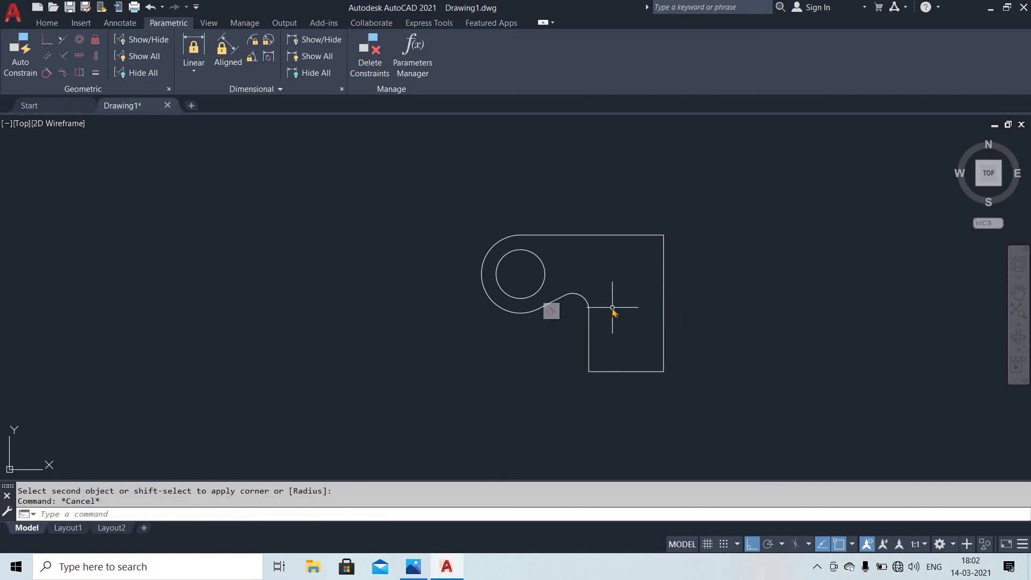
- Look up the chamfer size in the reference image 34.PNG and return to the drawing
key("alt+Tab")
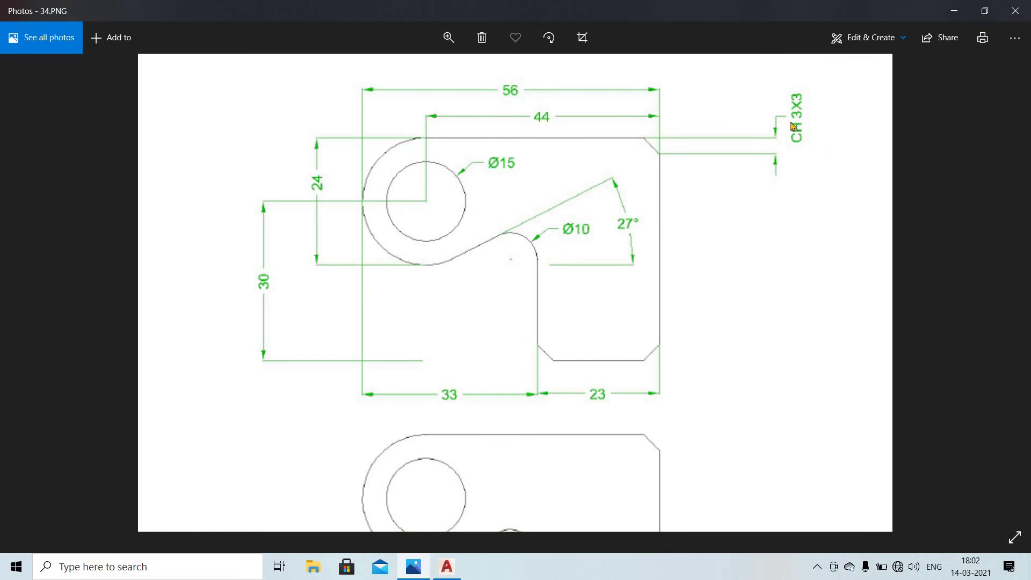
key("alt+Tab")
key("Escape")
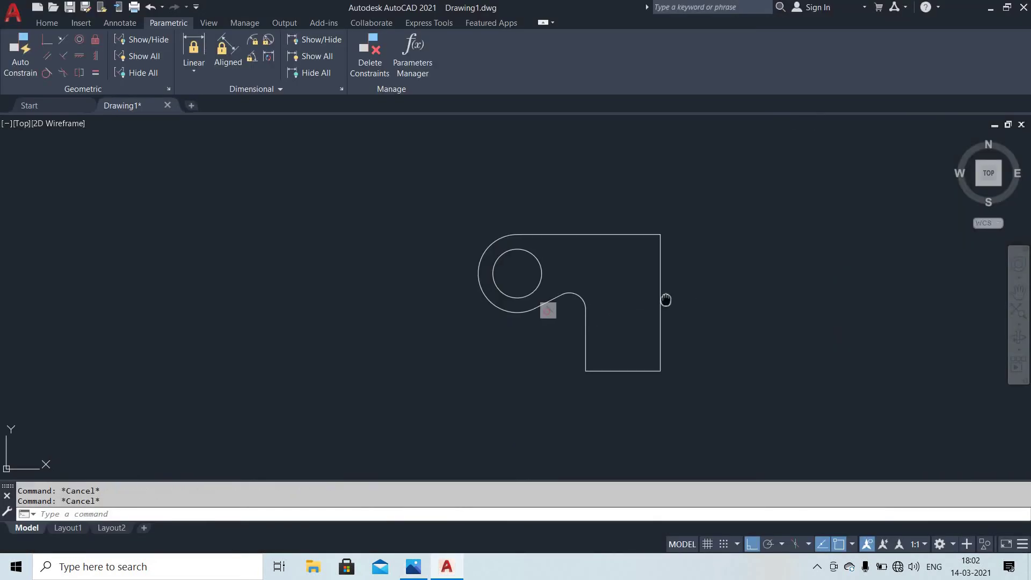
type("cha")
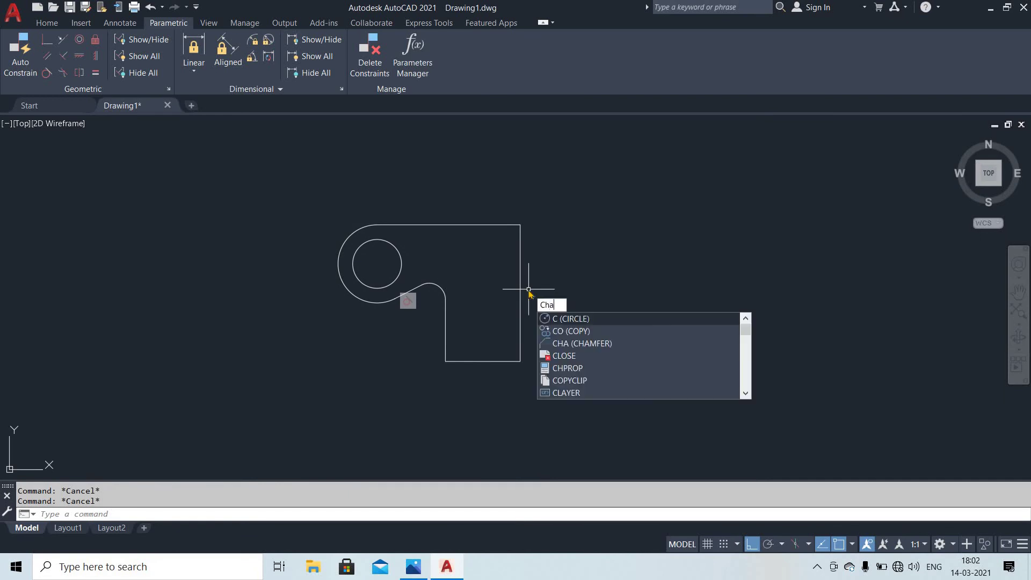
key("Down")
key("Down")
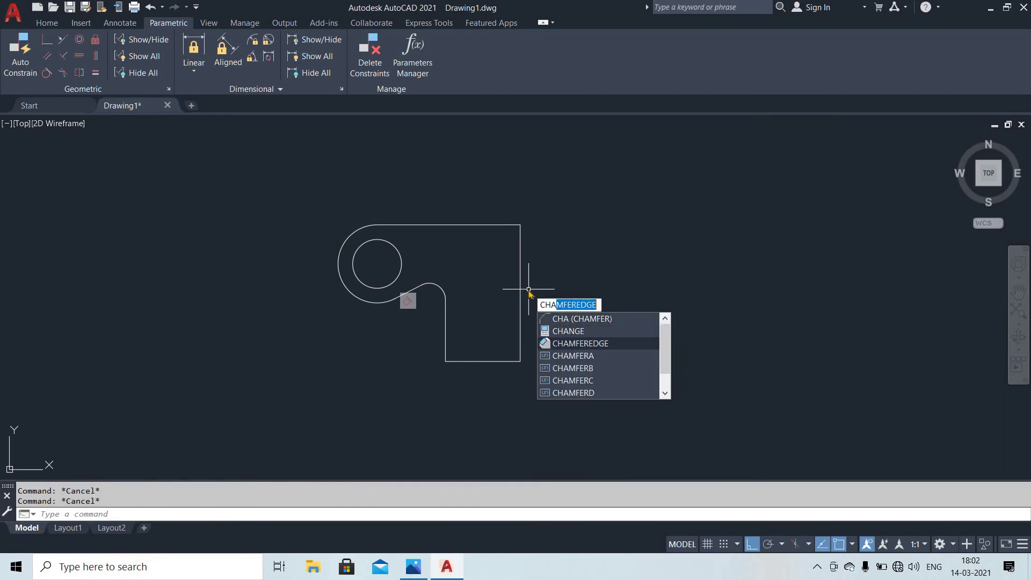
key("Return")
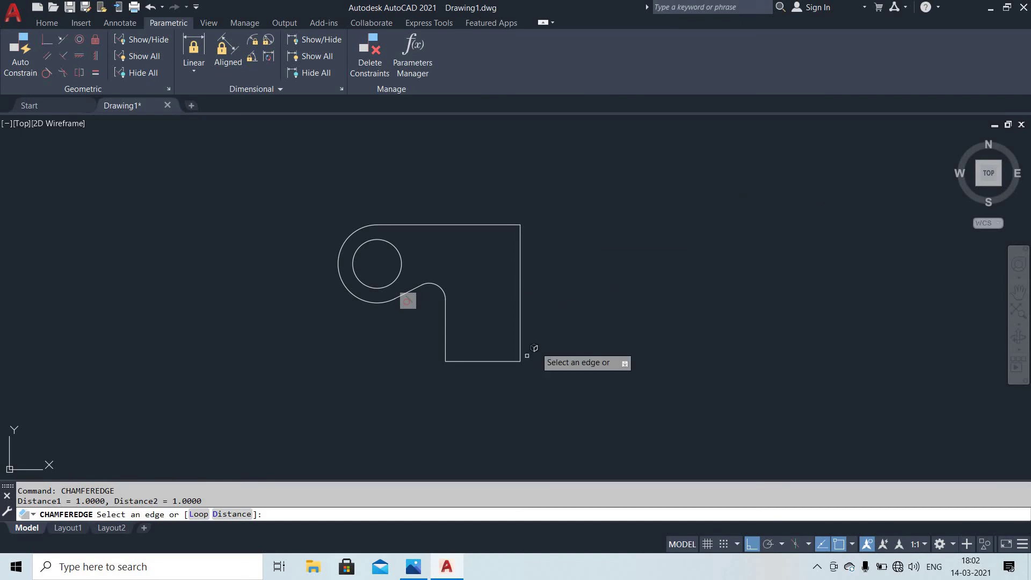
left_click(445, 343)
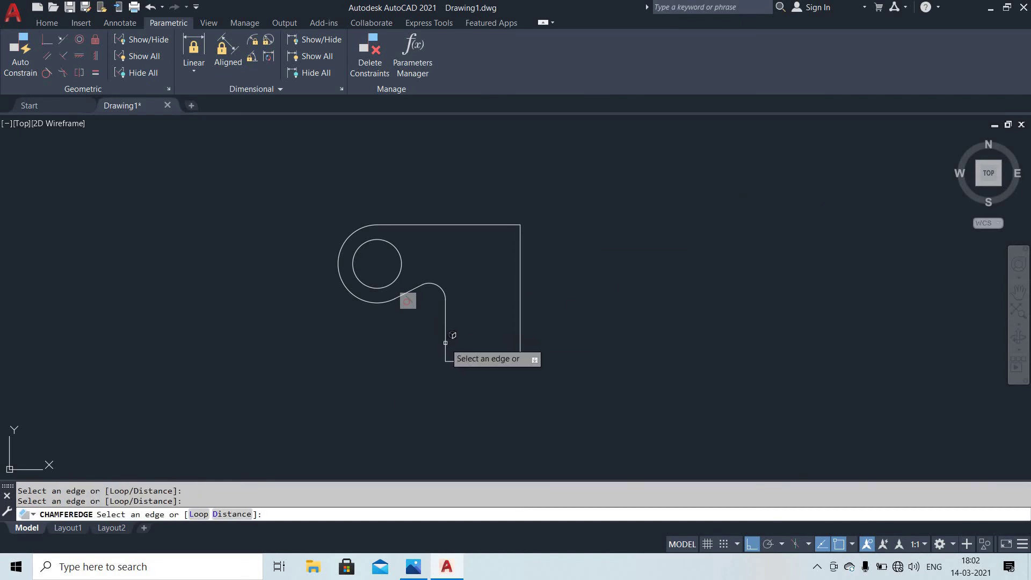
key("Escape")
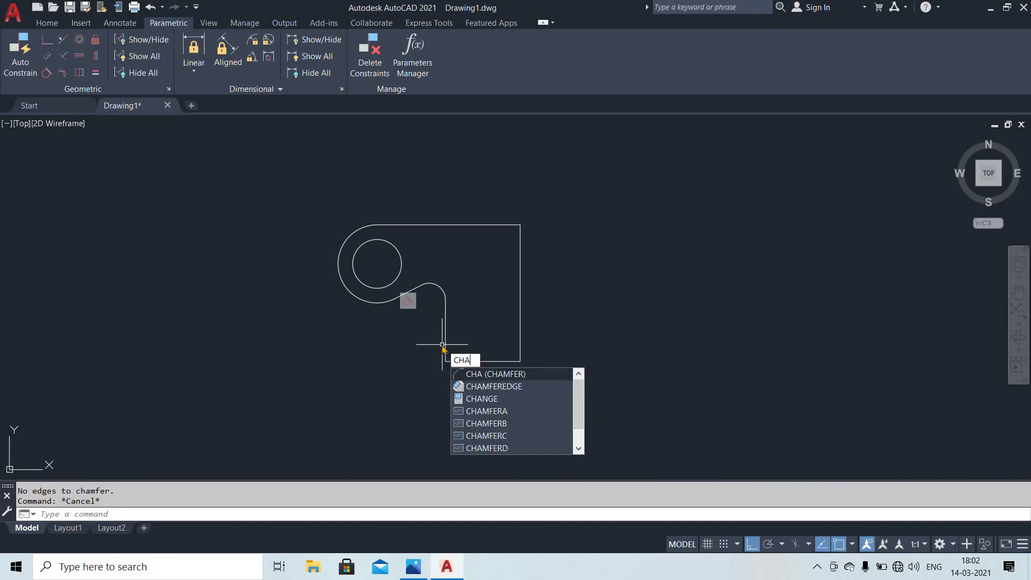
- Chamfer the leg's lower inner corner with both distances set to 3
key("Return")
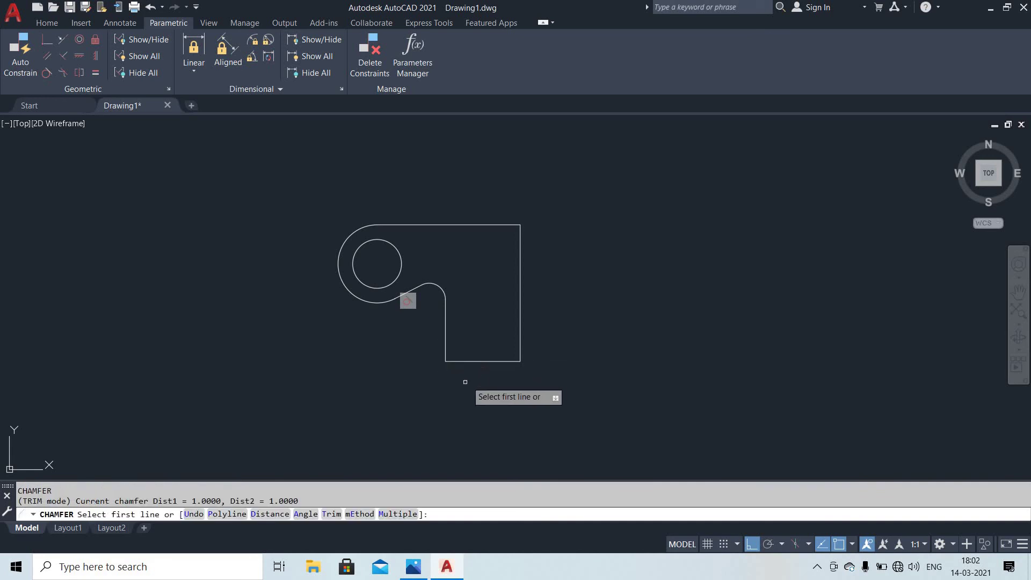
key("Return")
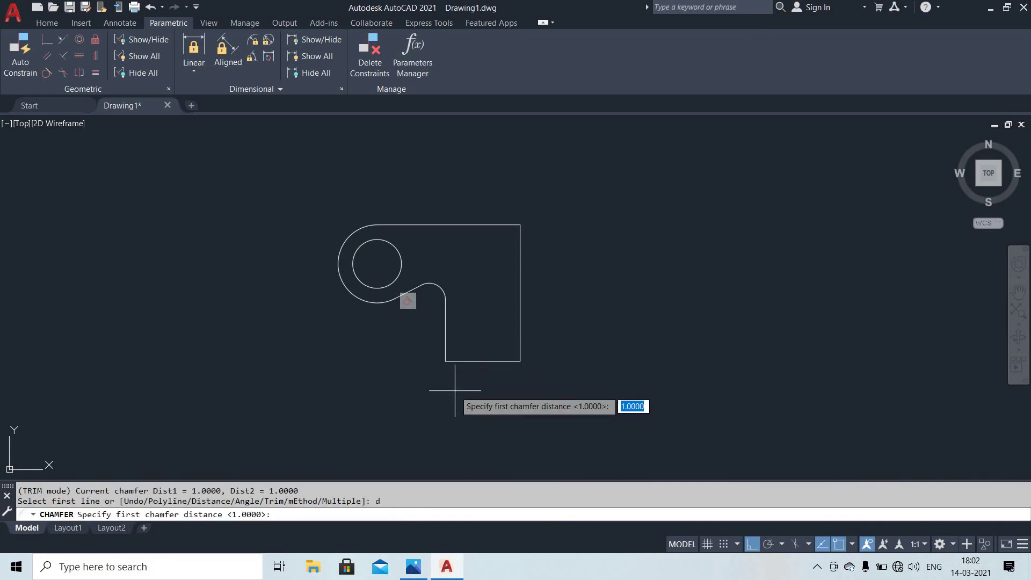
type("3")
key("Return")
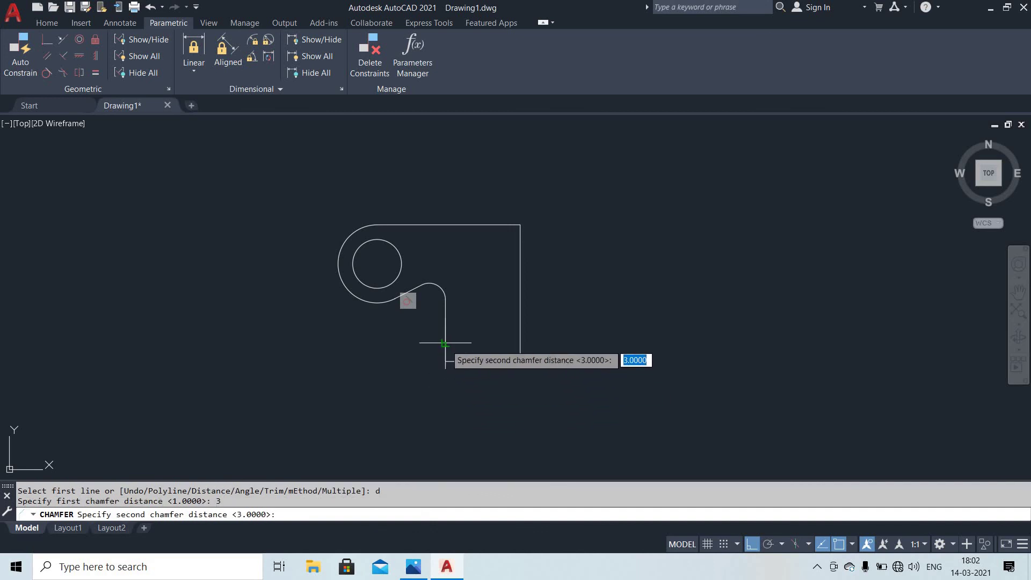
scroll(449, 347, "up", 4)
key("Return")
left_click(444, 373)
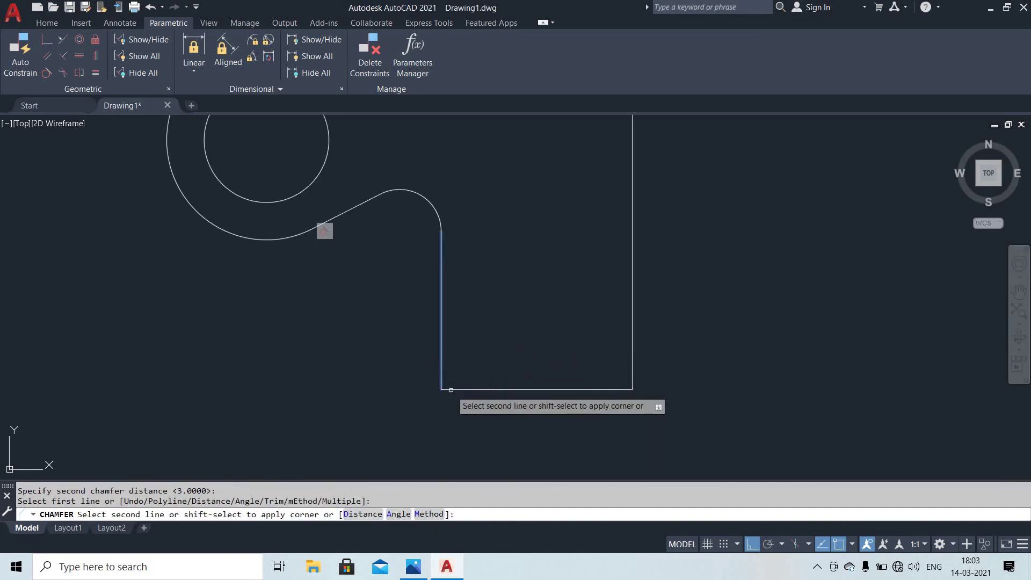
left_click(453, 389)
- Chamfer the lower and upper corners of the long outer vertical edge with the same 3 x 3 distances
key("Return")
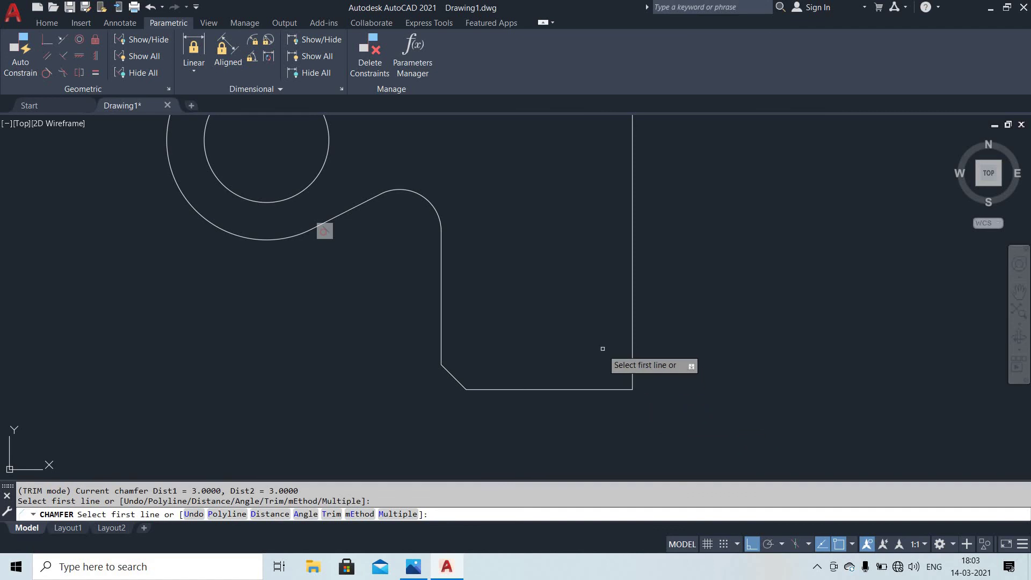
left_click(625, 388)
left_click(631, 375)
middle_click_drag(678, 310, 587, 477)
key("Return")
left_click(541, 240)
left_click(533, 206)
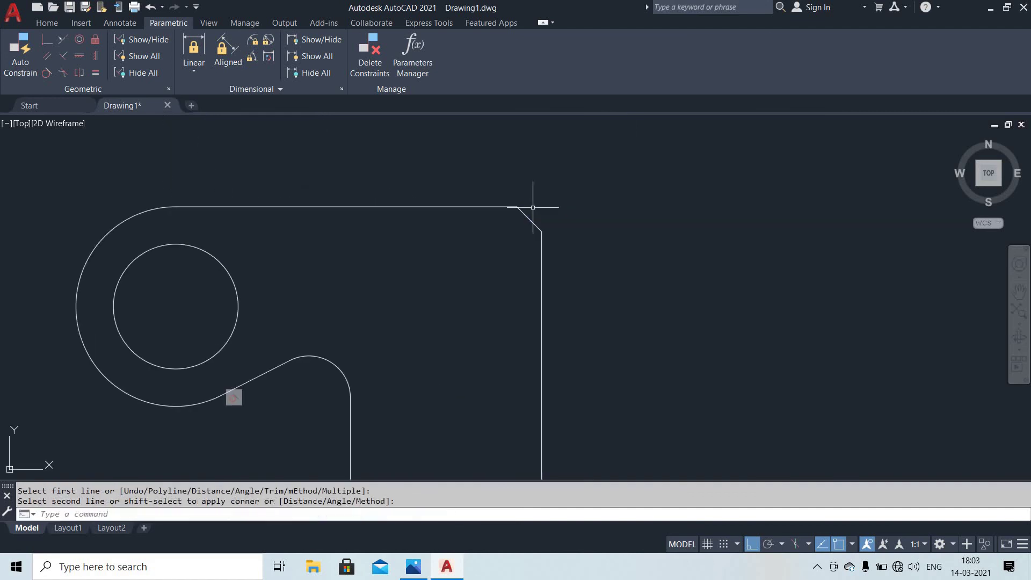
- Hide the tangent constraint marker where the sloped line meets the outer arc
scroll(537, 225, "down", 5)
middle_click_drag(587, 260, 563, 285)
scroll(517, 275, "up", 5)
left_click(502, 345)
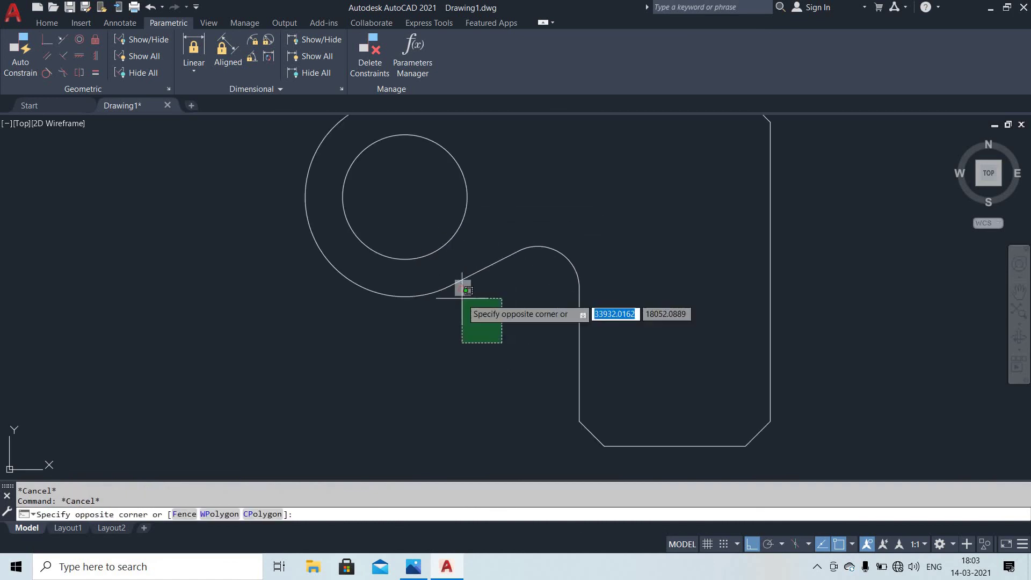
left_click(475, 291)
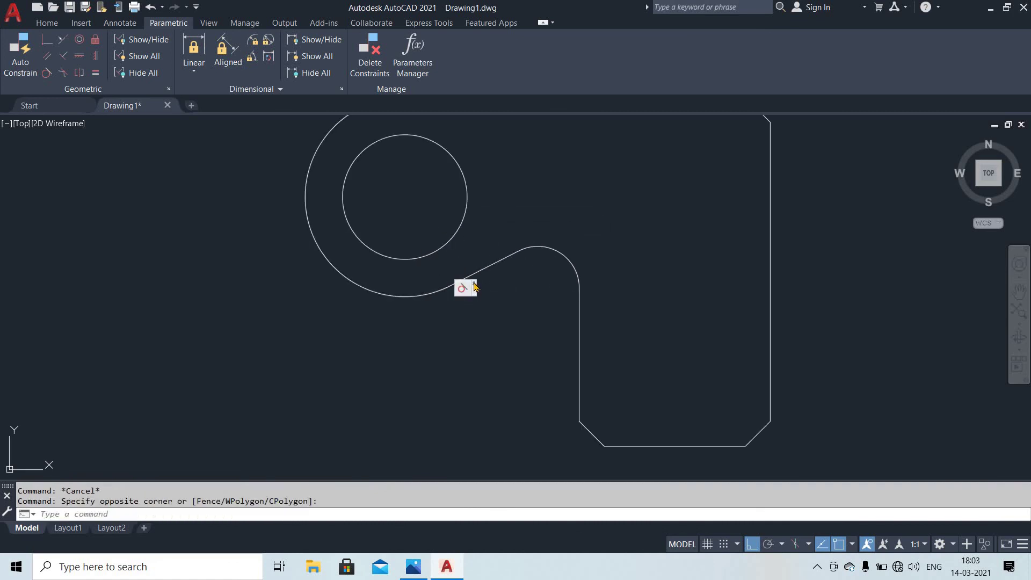
- Examine the tangent joint between the sloped line and the outer arc up close, including the line's endpoints, and review the whole part
scroll(465, 276, "up", 10)
scroll(451, 268, "down", 3)
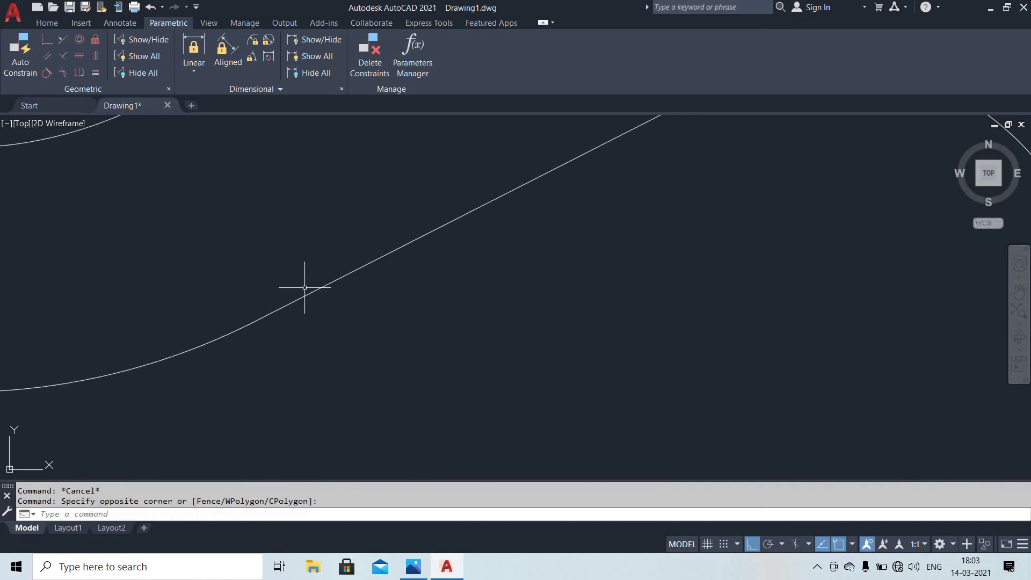
scroll(484, 327, "down", 2)
middle_click_drag(494, 329, 471, 376)
left_click(695, 329)
left_click(583, 227)
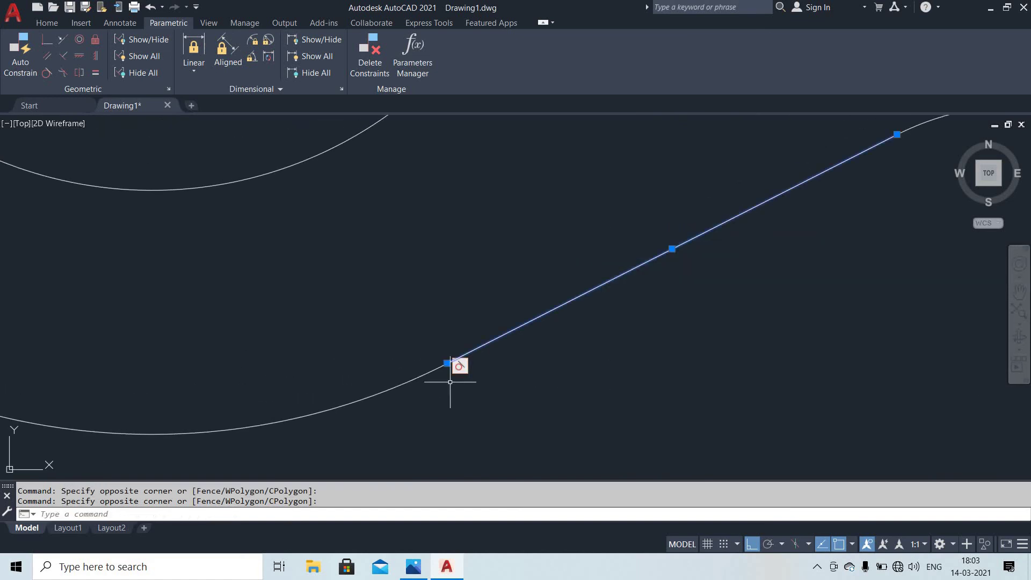
left_click(450, 384)
left_click(371, 344)
key("Escape")
key("Escape")
scroll(594, 293, "down", 5)
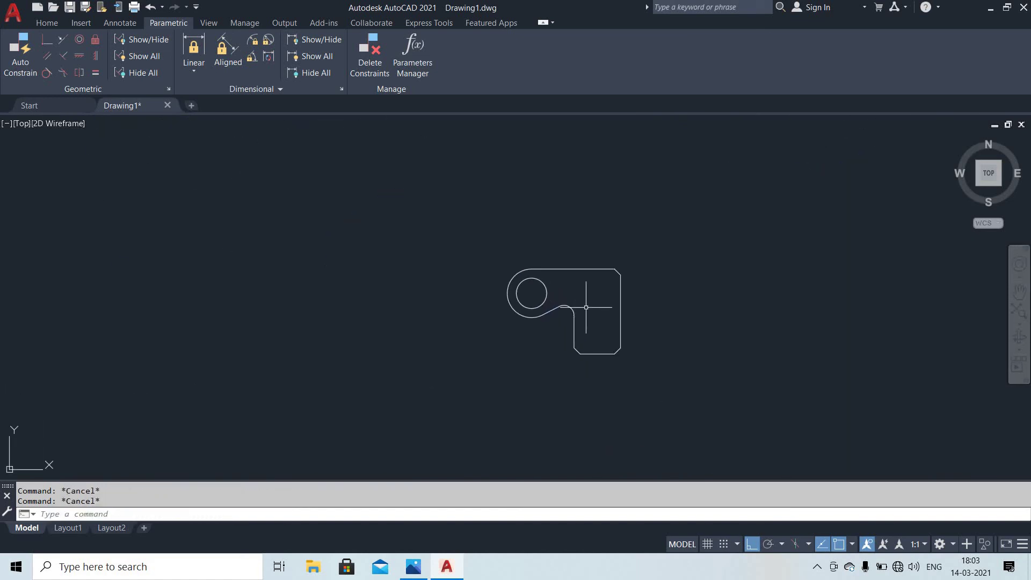
scroll(543, 281, "up", 3)
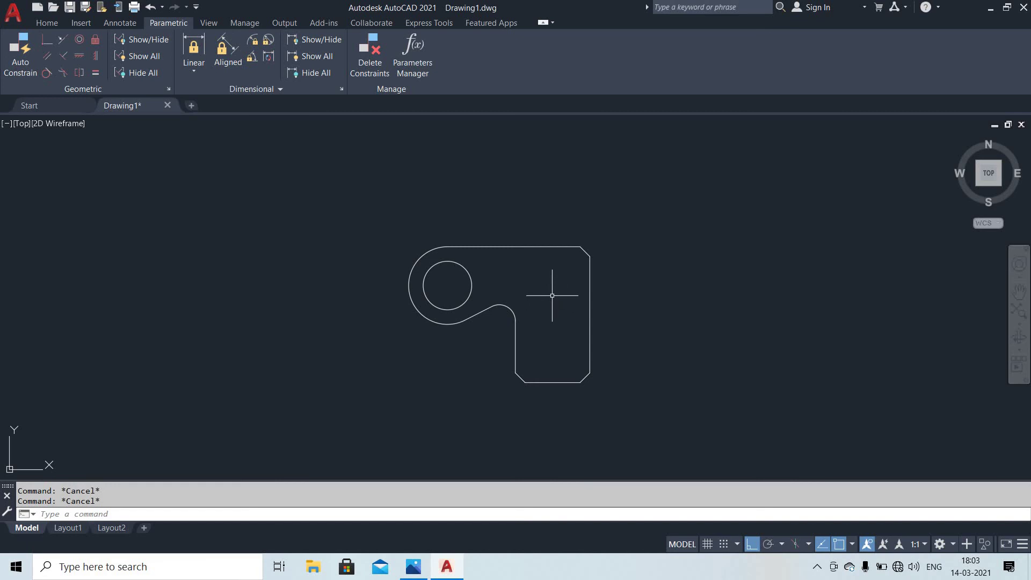
- Switch to the reference image 34.PNG in Photos and restore its window to a smaller size over the drawing
key("alt+Tab")
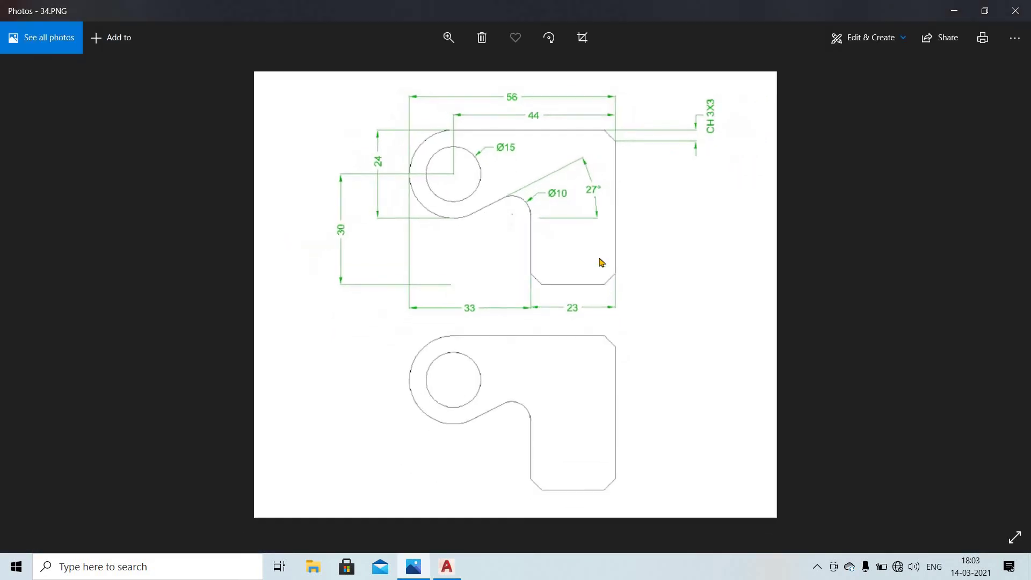
left_click(985, 11)
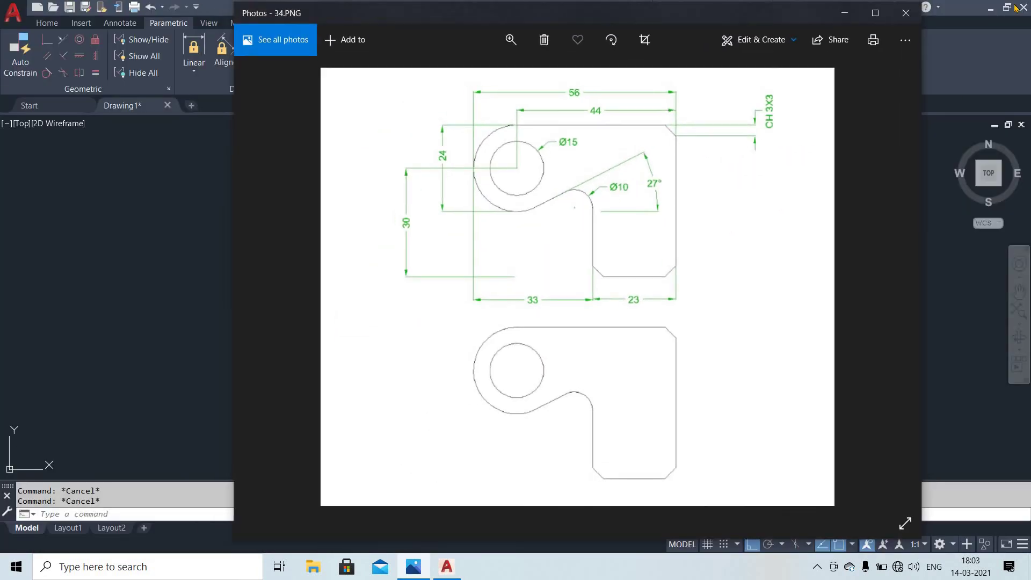
- Restore the AutoCAD window to a smaller size and move the Photos window with 34.PNG beside it
left_click(1011, 16)
left_click(1008, 7)
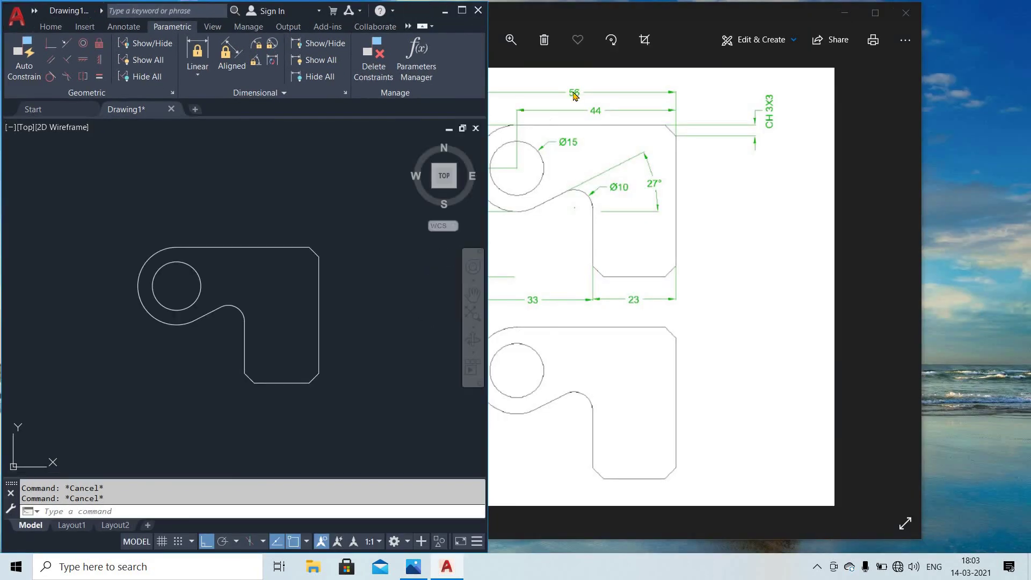
left_click_drag(856, 22, 994, 24)
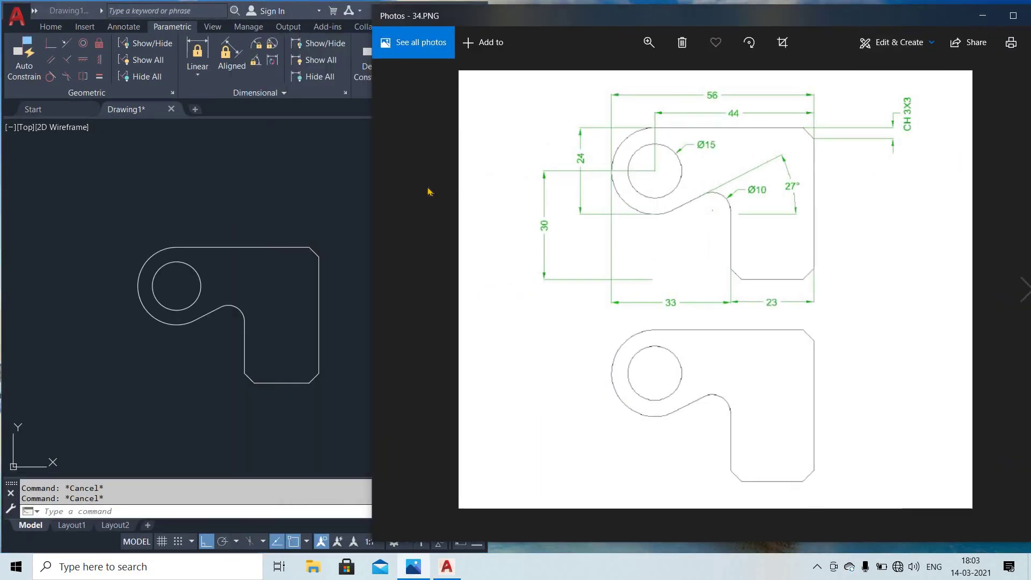
mouse_move(589, 12)
left_mouse_down()
mouse_move(860, 12)
mouse_move(688, 8)
left_mouse_up()
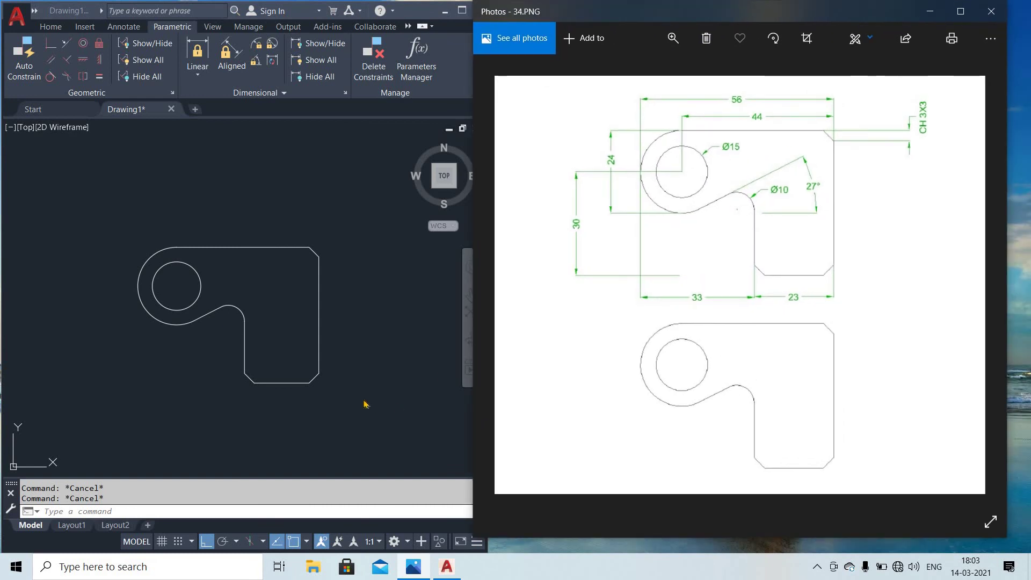
- Centre the finished part in the drawing view and align the reference image window flush beside it for a side-by-side comparison
mouse_move(358, 297)
middle_mouse_down()
mouse_move(369, 303)
mouse_move(357, 305)
middle_mouse_up()
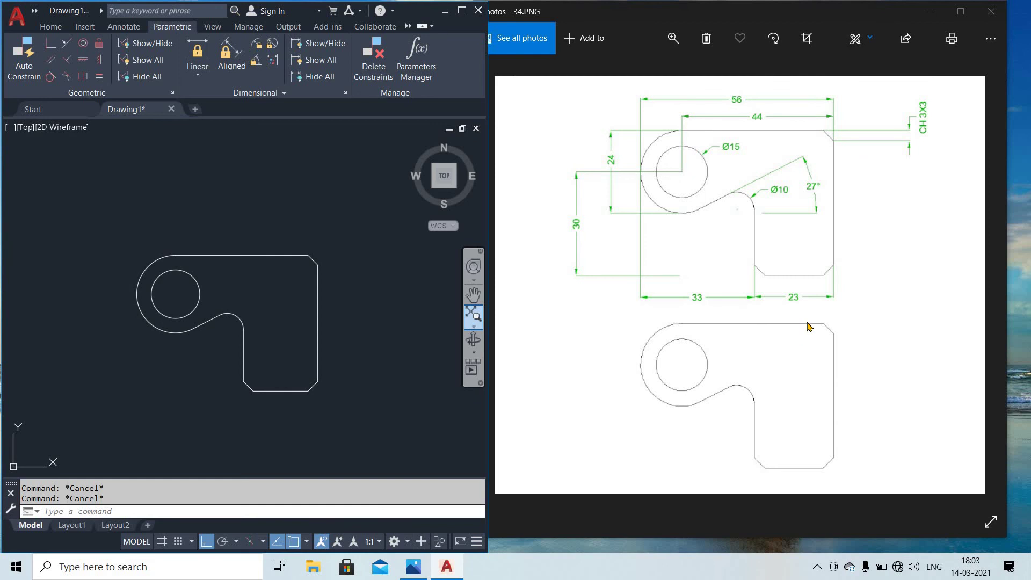
middle_click_drag(334, 334, 349, 312)
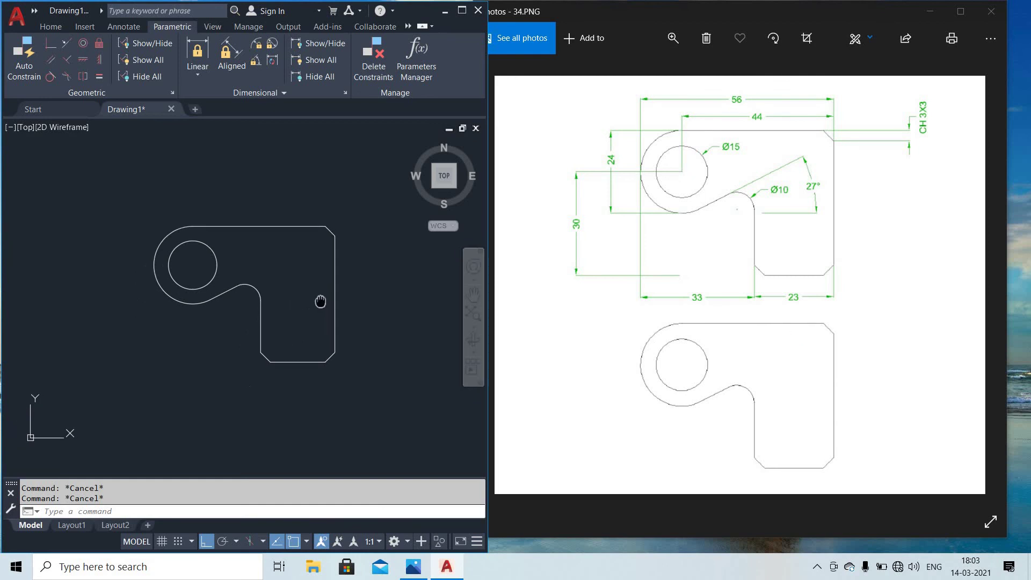
left_click(361, 390)
key("Escape")
middle_click_drag(397, 351, 397, 356)
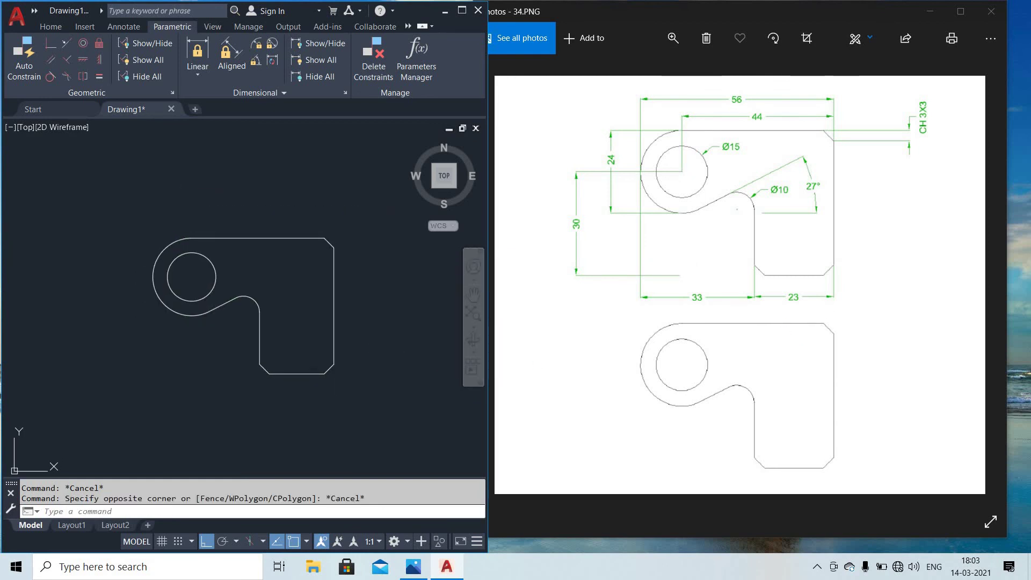
left_click_drag(730, 14, 745, 12)
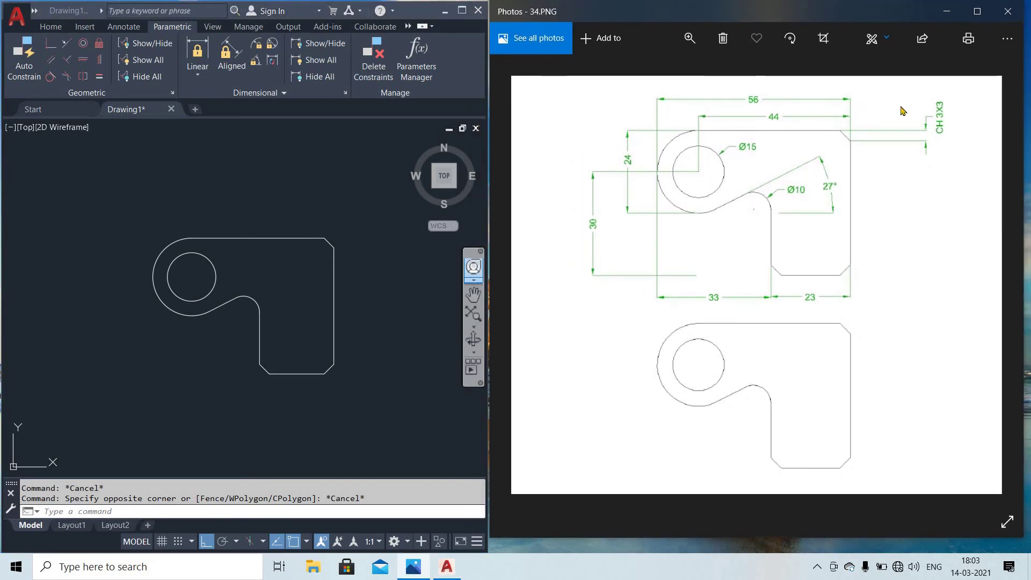
left_click_drag(850, 35, 857, 15)
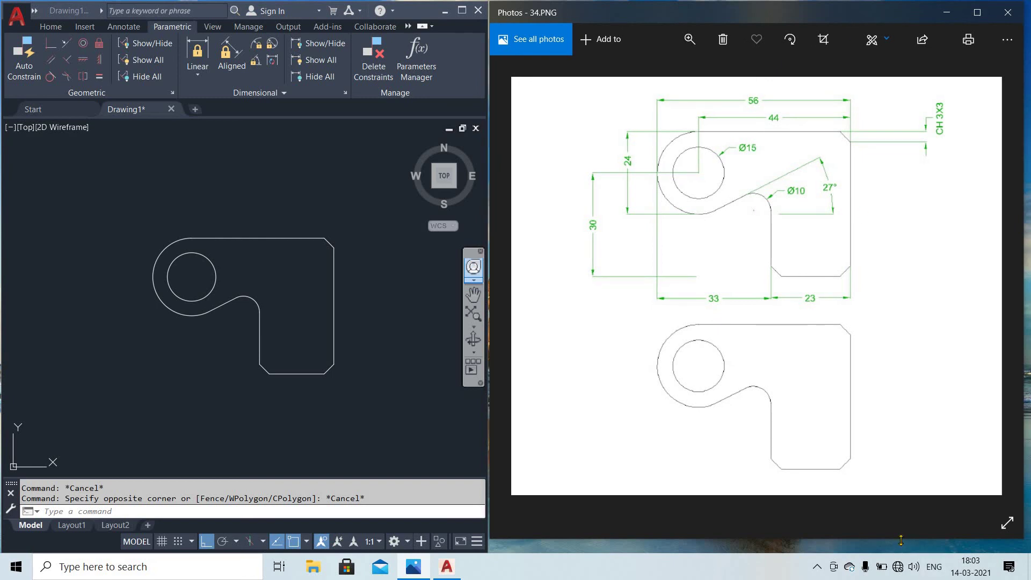